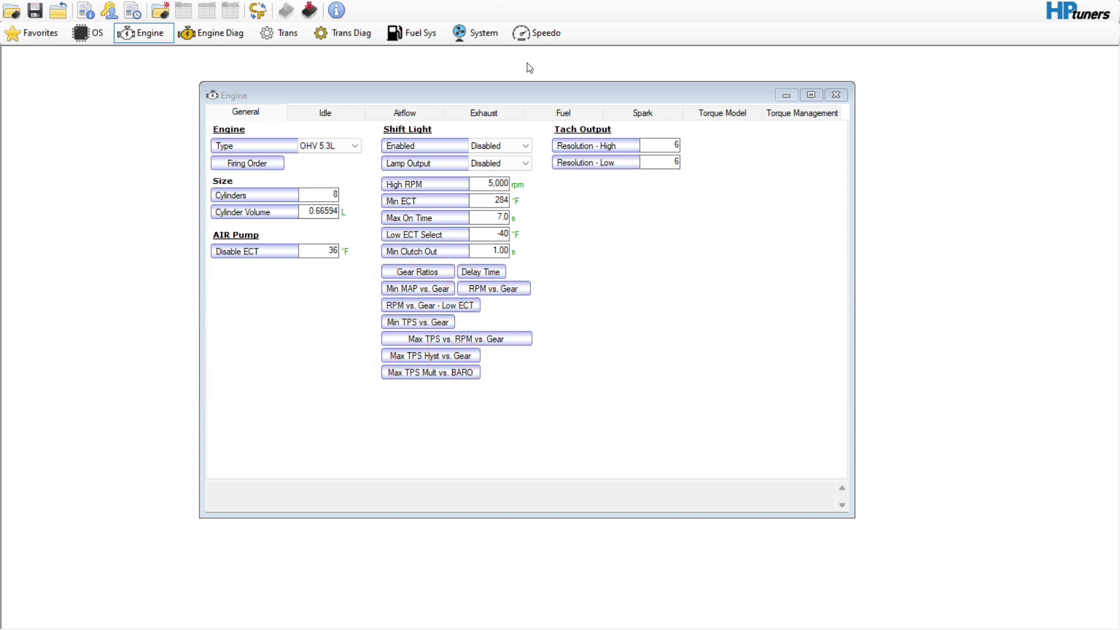
Check the 2000 Silverado 1500 tune details, then bring up the Engine Diagnostics settings.
left_click(87, 14)
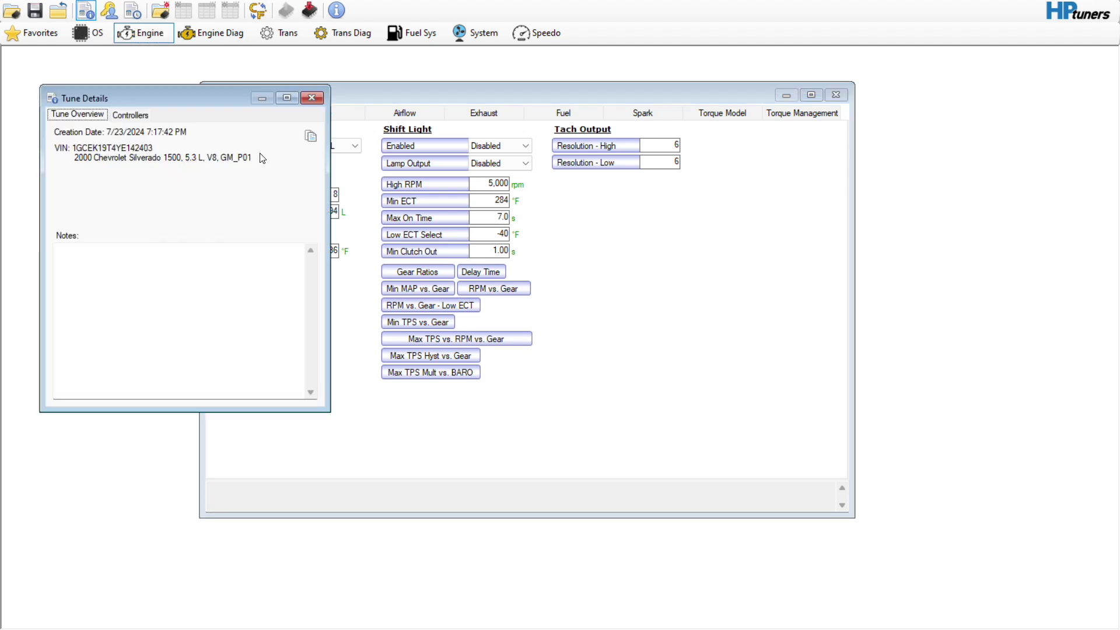
left_click(313, 99)
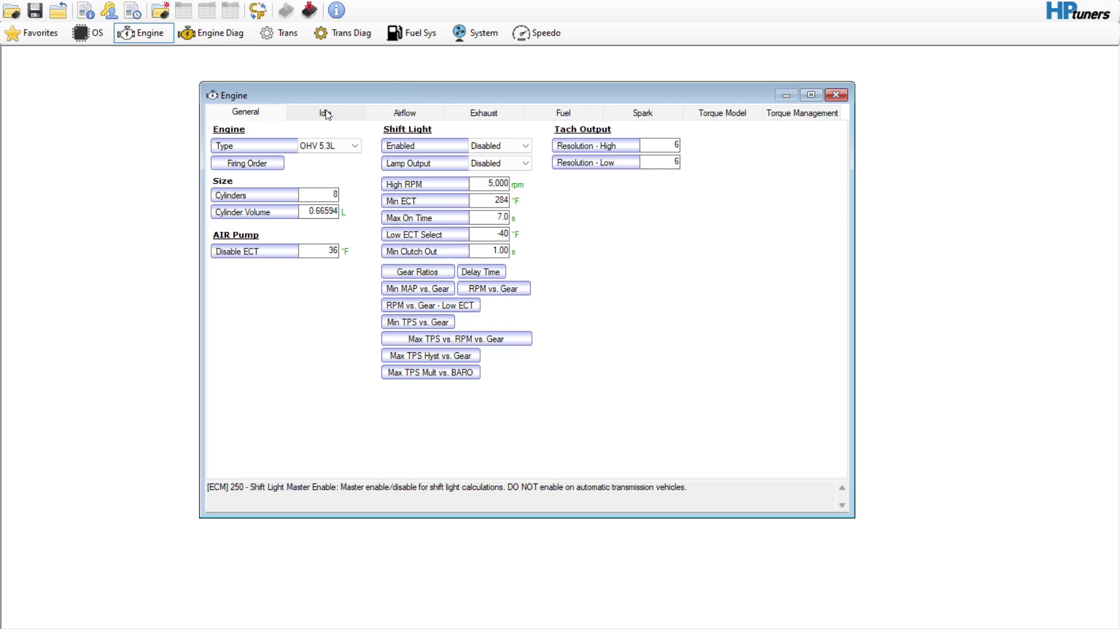
left_click(233, 38)
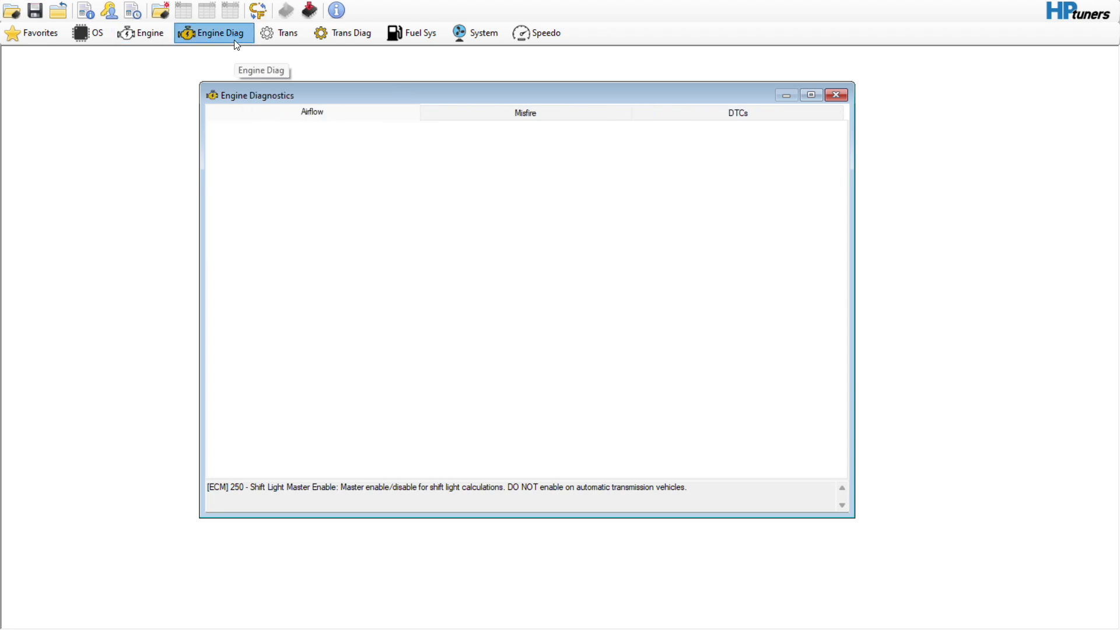
On the Misfire tab, review the Low RPM and Medium RPM misfire event time tables.
left_click(509, 113)
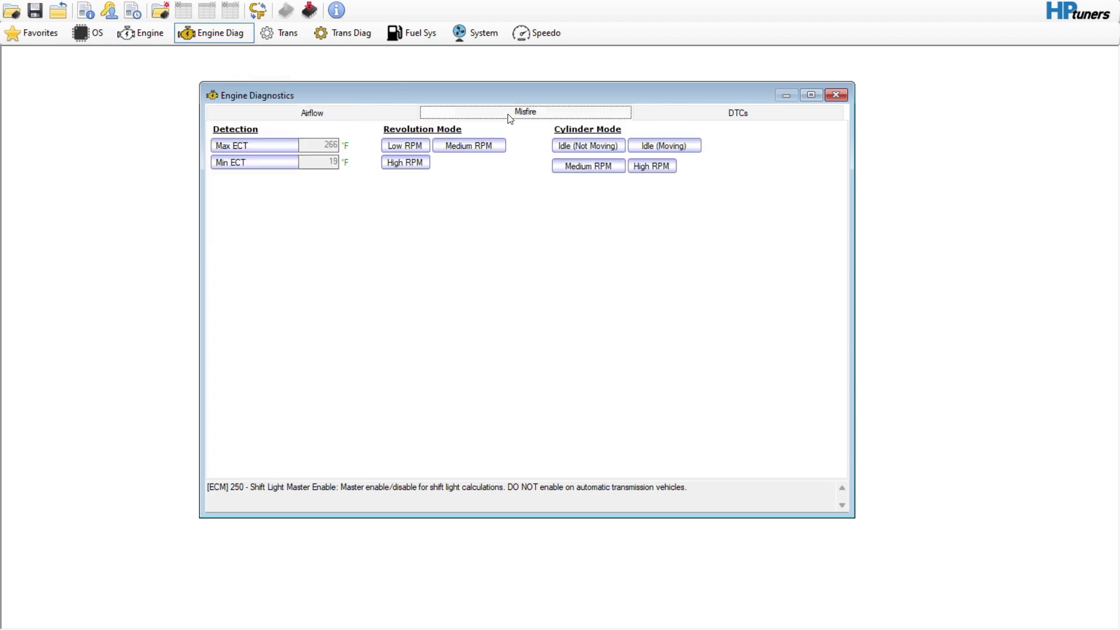
left_click(417, 146)
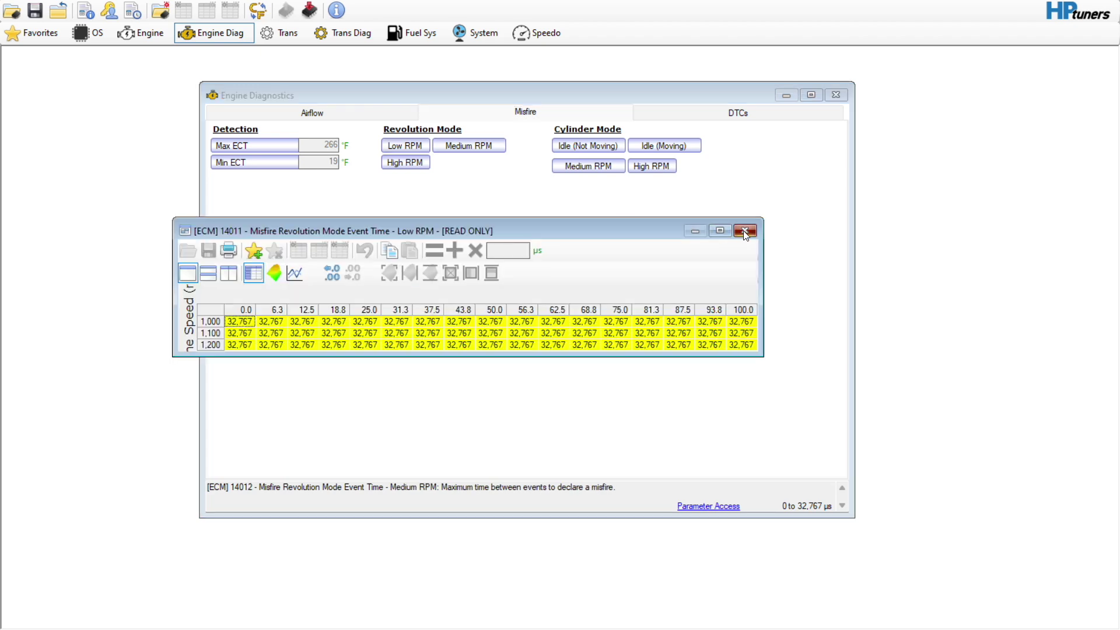
left_click(467, 137)
left_click(469, 147)
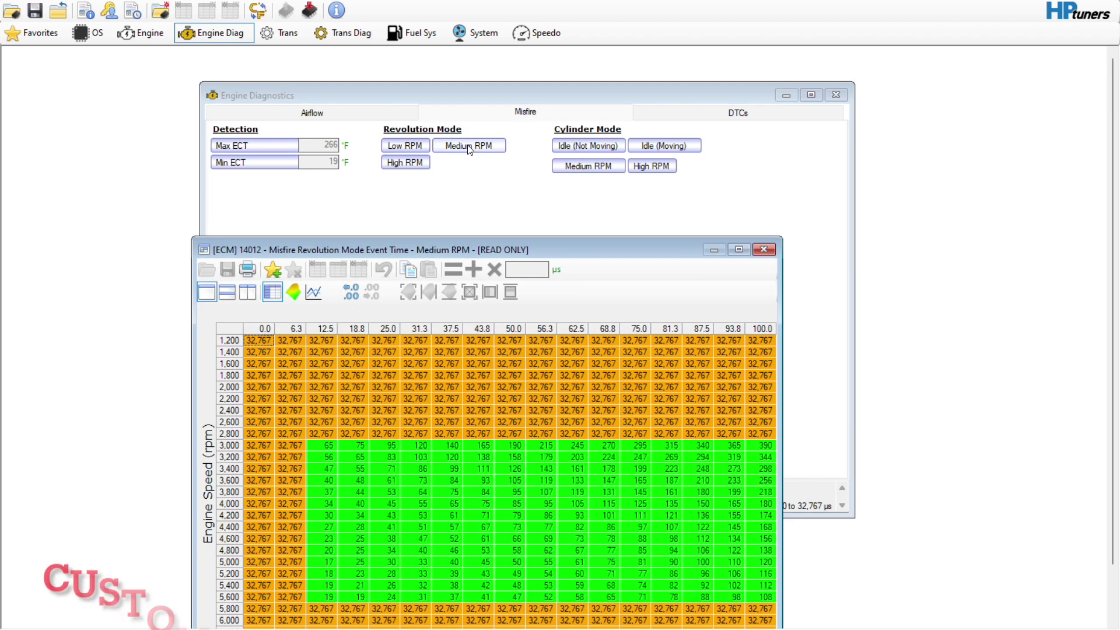
left_click_drag(329, 445, 767, 599)
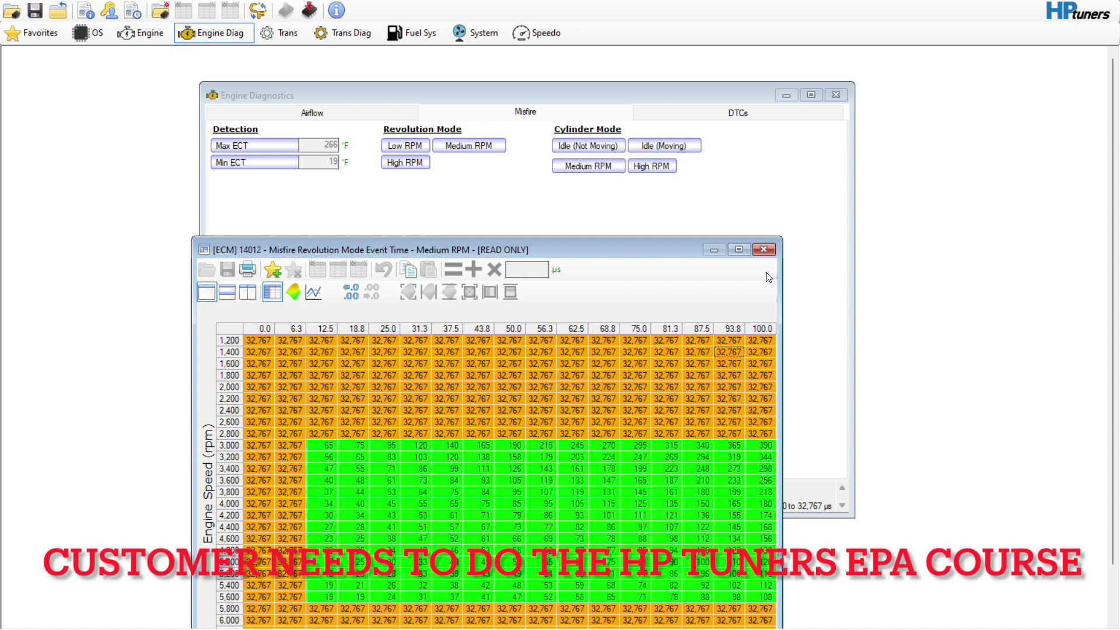
left_click(768, 251)
Review the Idle (Not Moving), Idle (Moving) and Medium RPM cylinder mode tables.
left_click(595, 151)
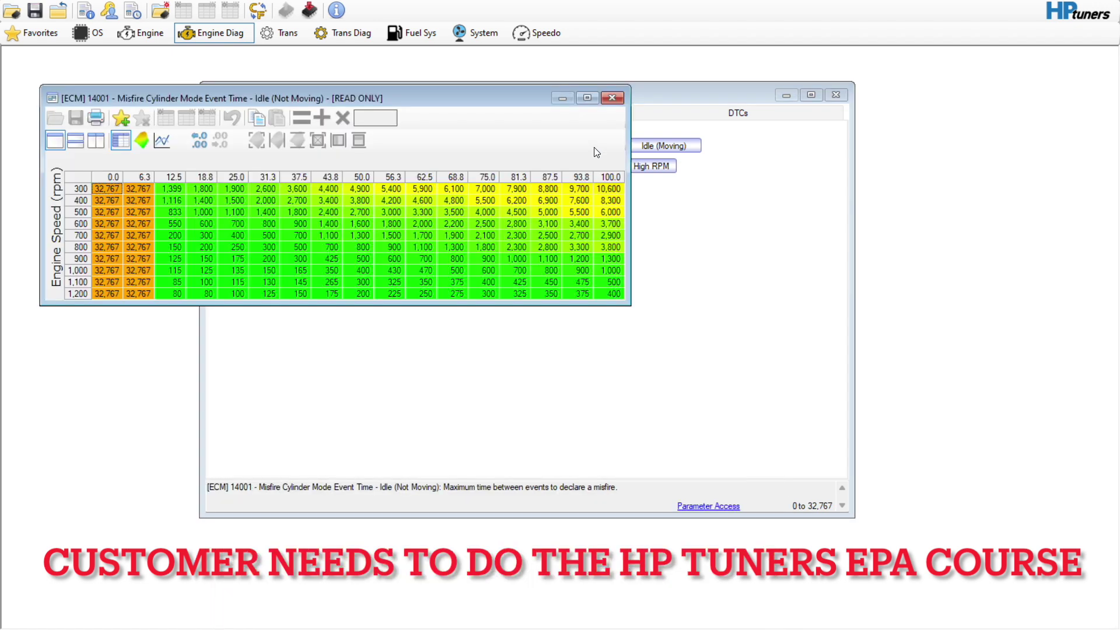
left_click(612, 96)
left_click(681, 147)
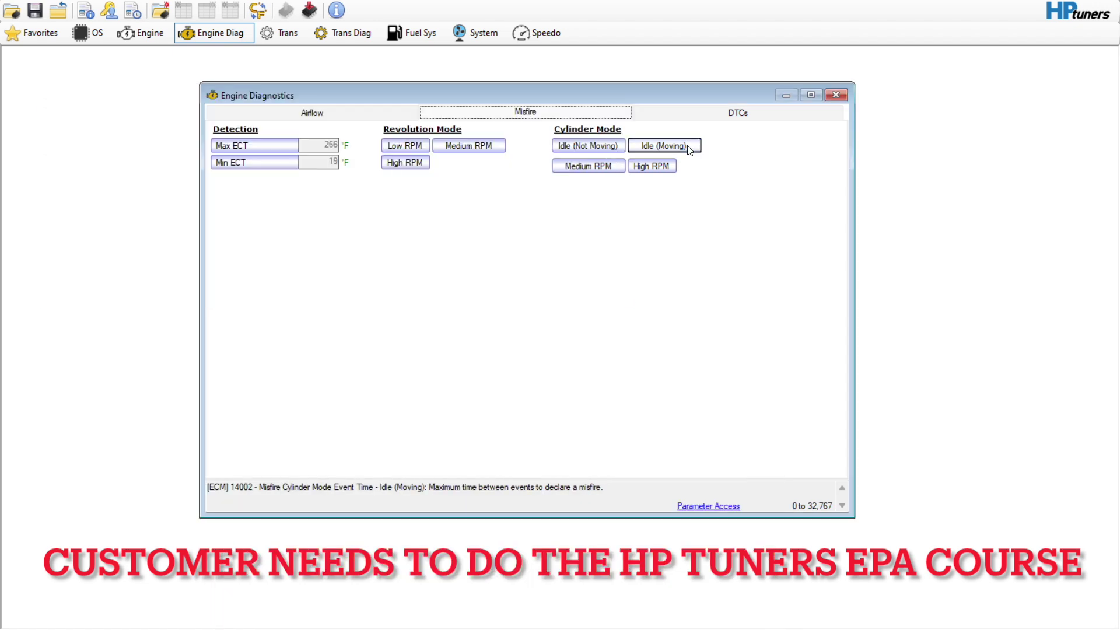
left_click(631, 117)
left_click(588, 166)
left_click(726, 211)
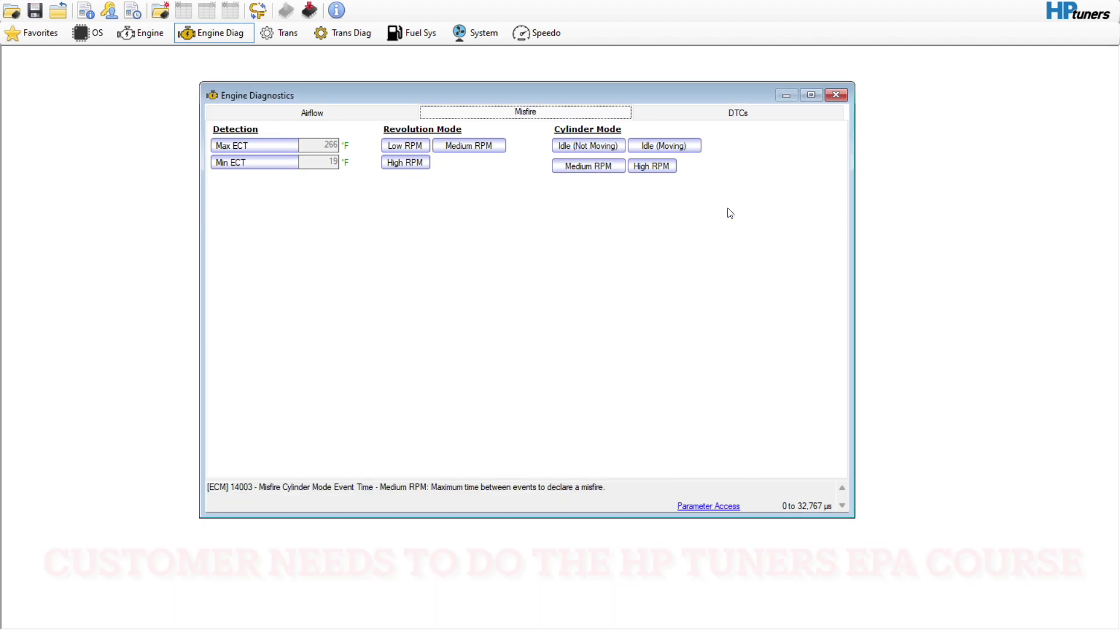
Uncheck SES Enable for DTC P1404 in the DTC list and close Engine Diagnostics.
left_click(680, 111)
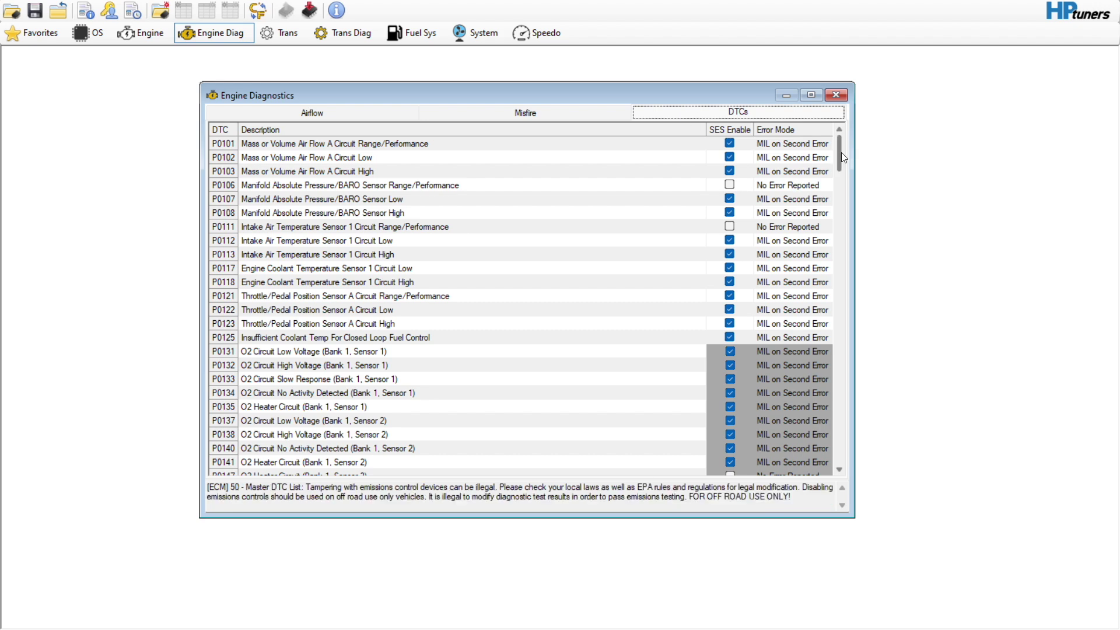
left_click_drag(841, 153, 887, 372)
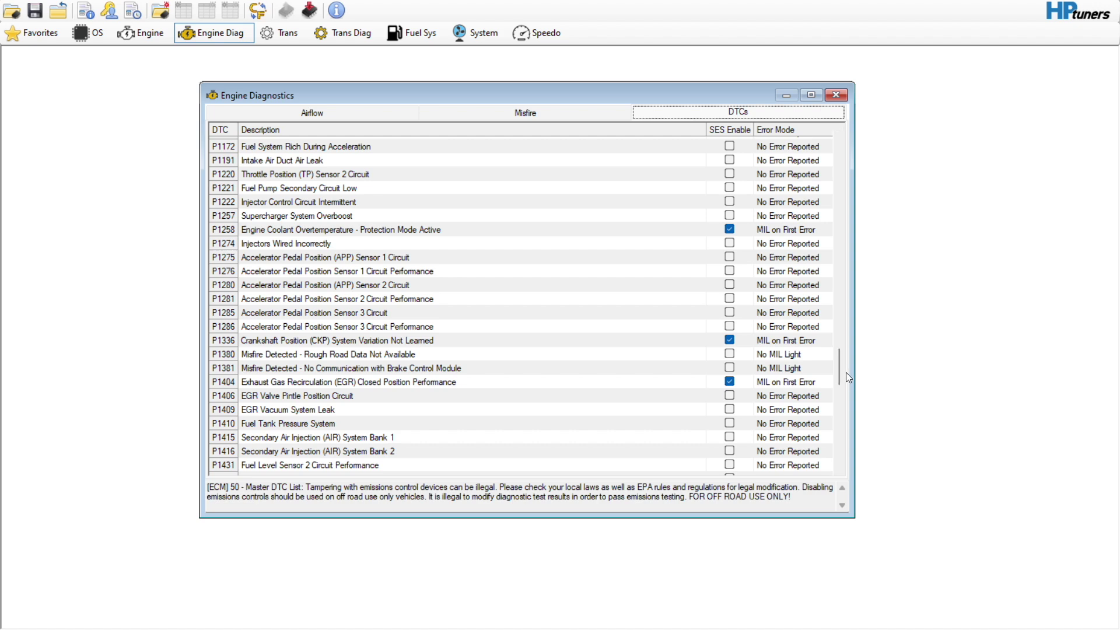
left_click(729, 383)
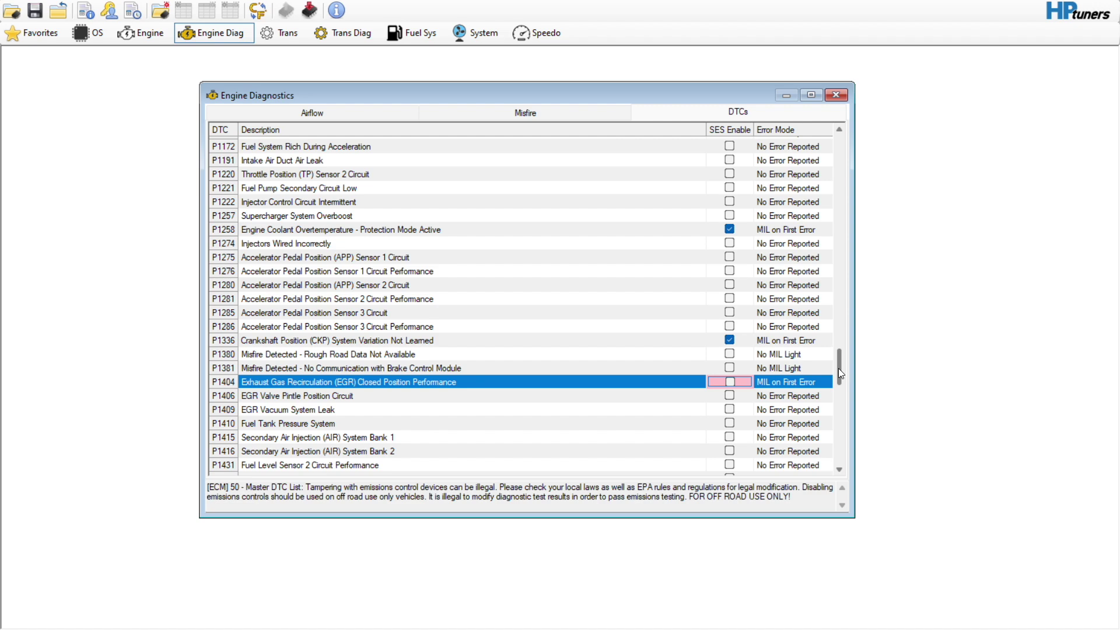
left_click_drag(838, 368, 835, 245)
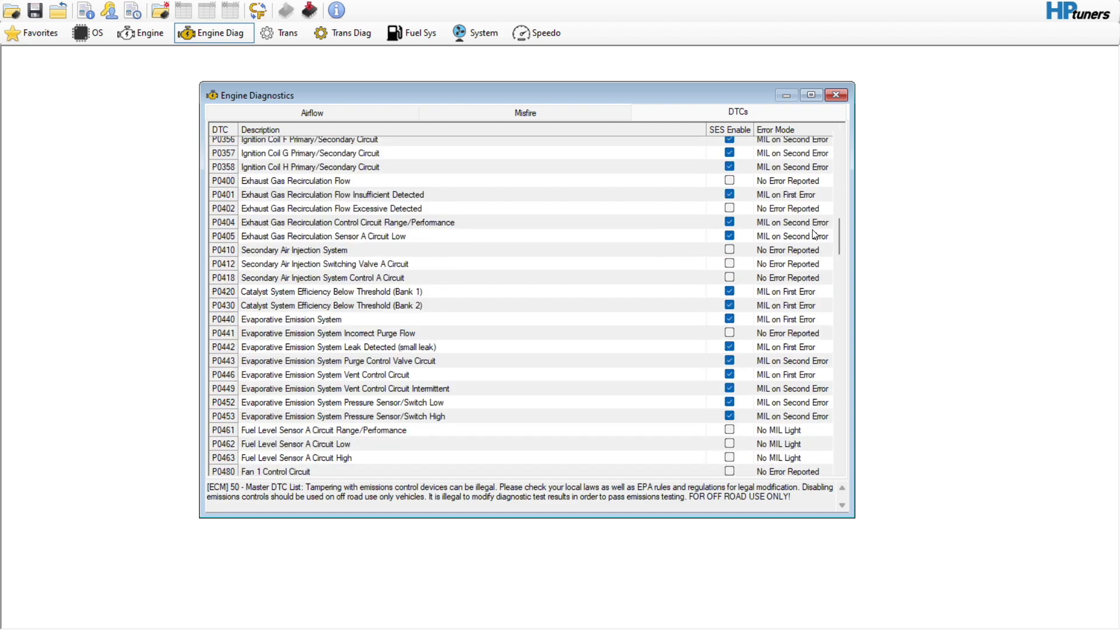
left_click(835, 95)
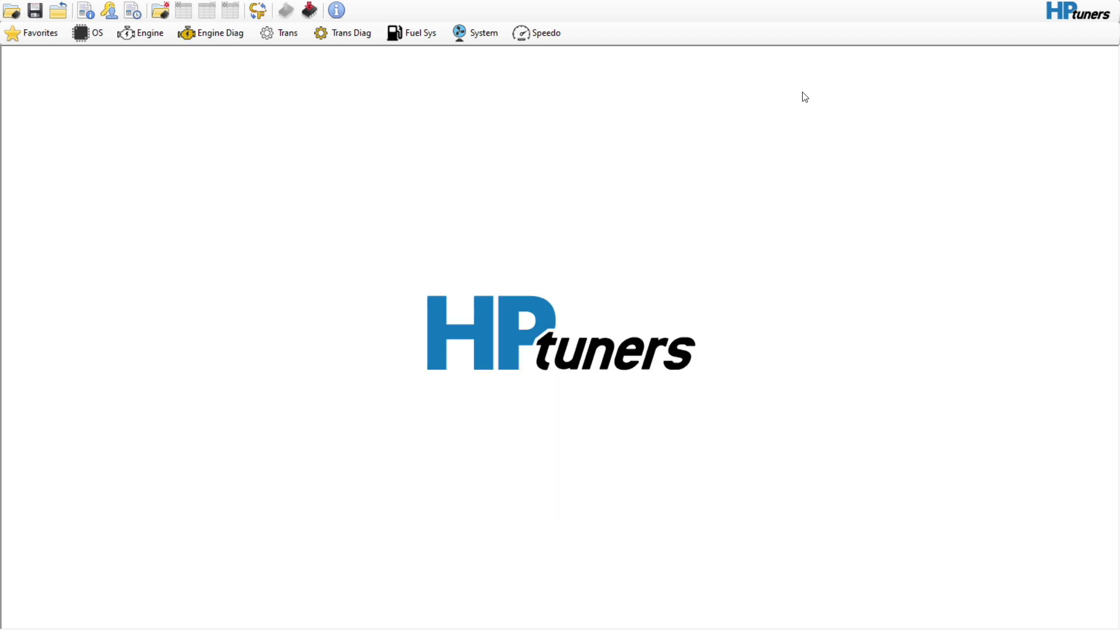
Set the In Gear target idle to 750 rpm for 111–284°F in the Idle Base table.
left_click(153, 33)
left_click(340, 116)
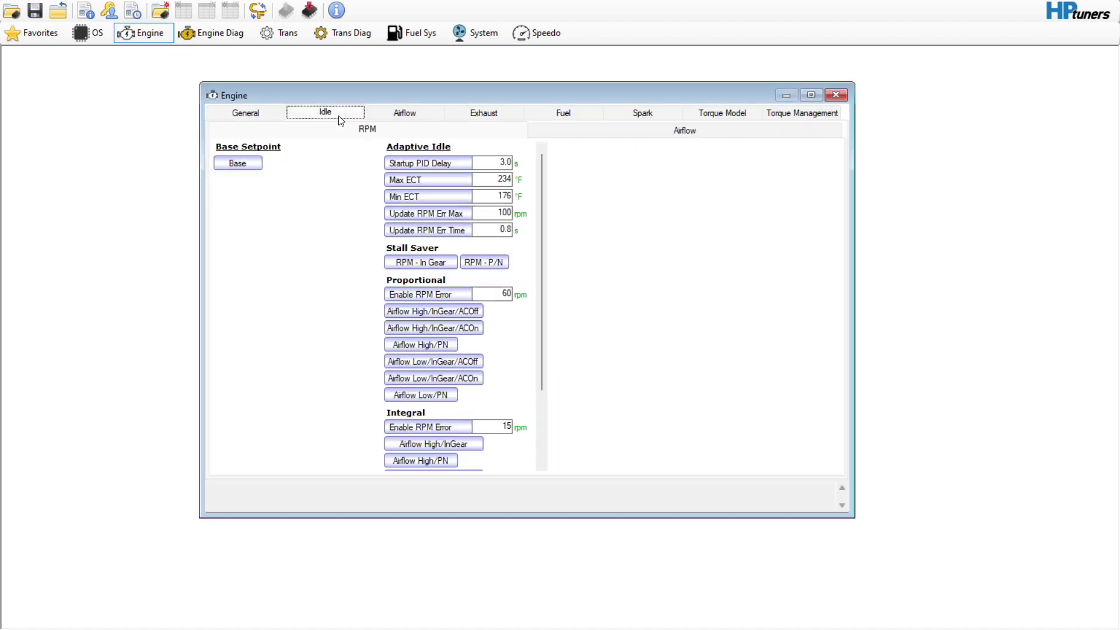
left_click(237, 164)
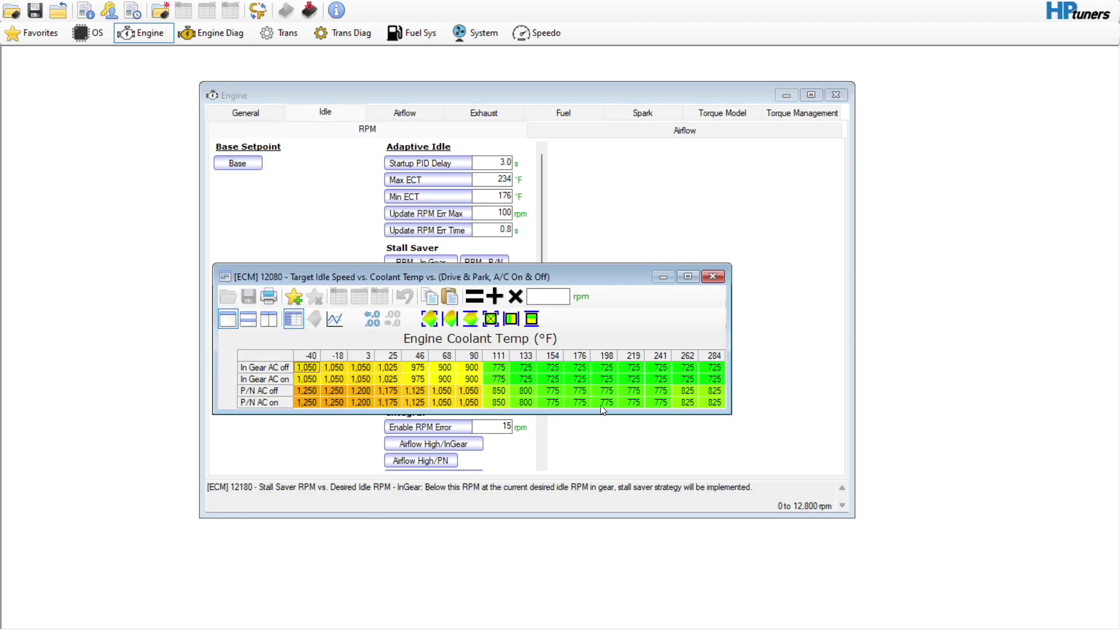
left_click_drag(498, 367, 723, 388)
type("750")
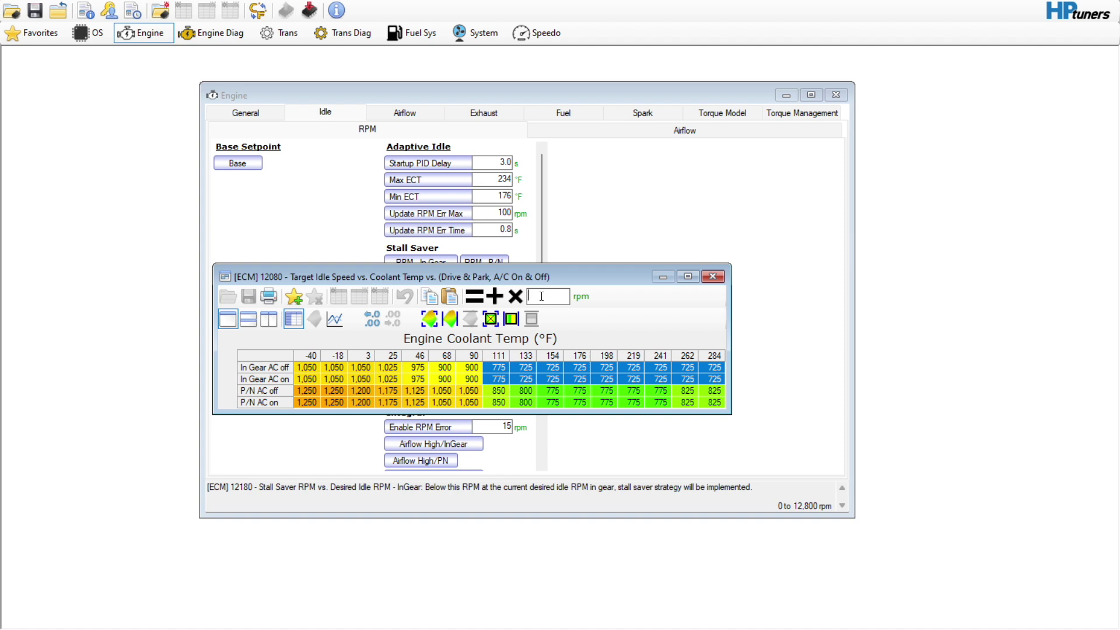
left_click(479, 296)
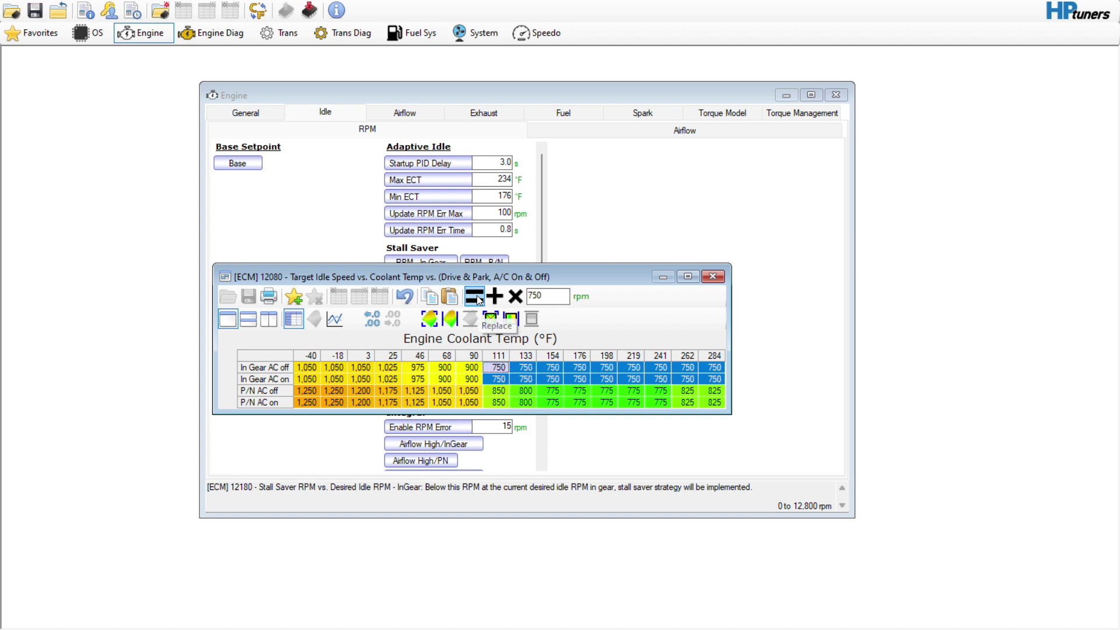
left_click(592, 396)
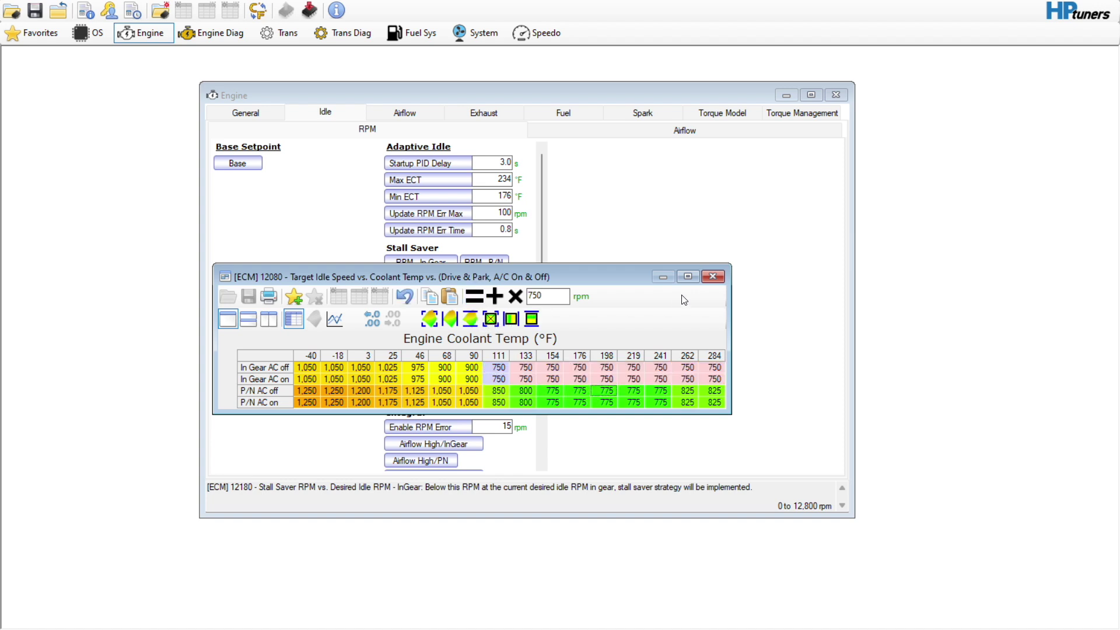
left_click_drag(731, 274, 727, 274)
left_click(711, 275)
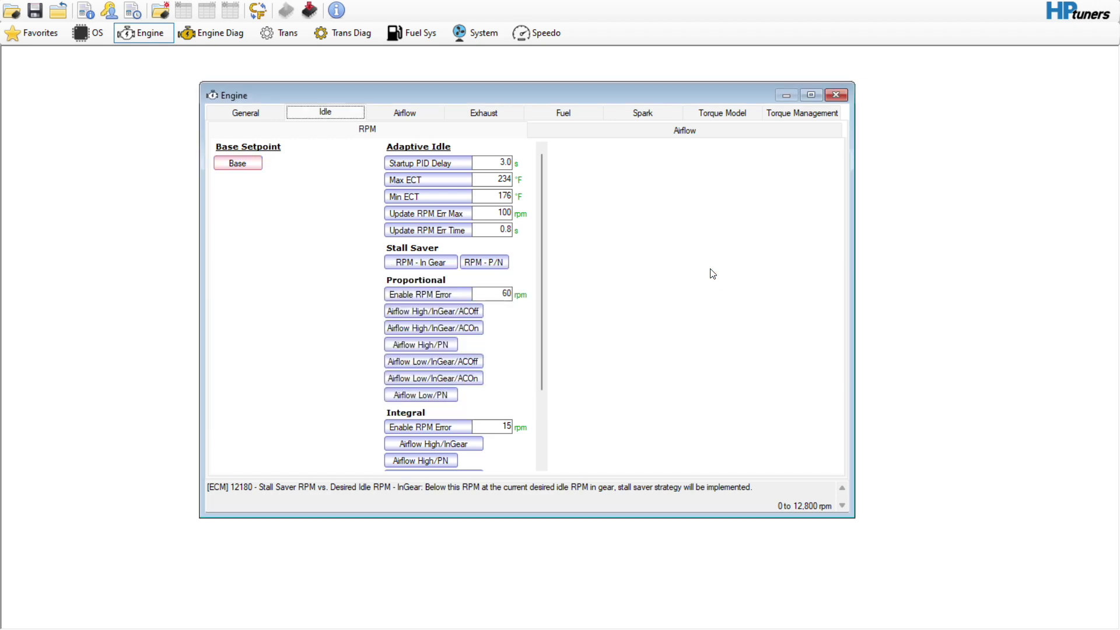
Add 4 lb/h to Startup Airflow Initial from 176°F through 284°F.
left_click(633, 133)
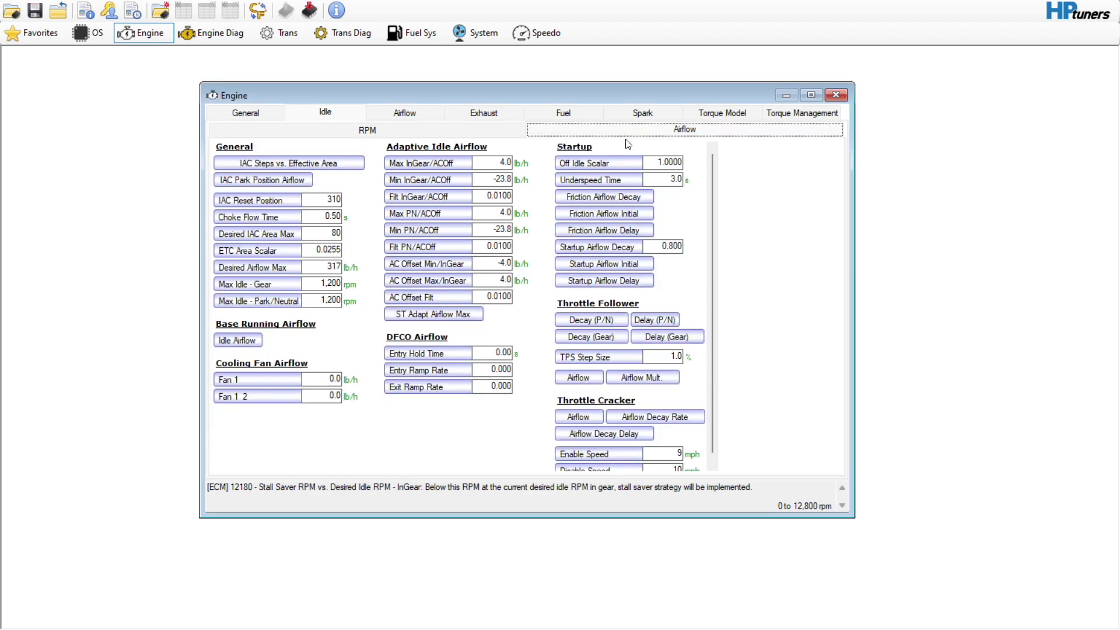
left_click(627, 264)
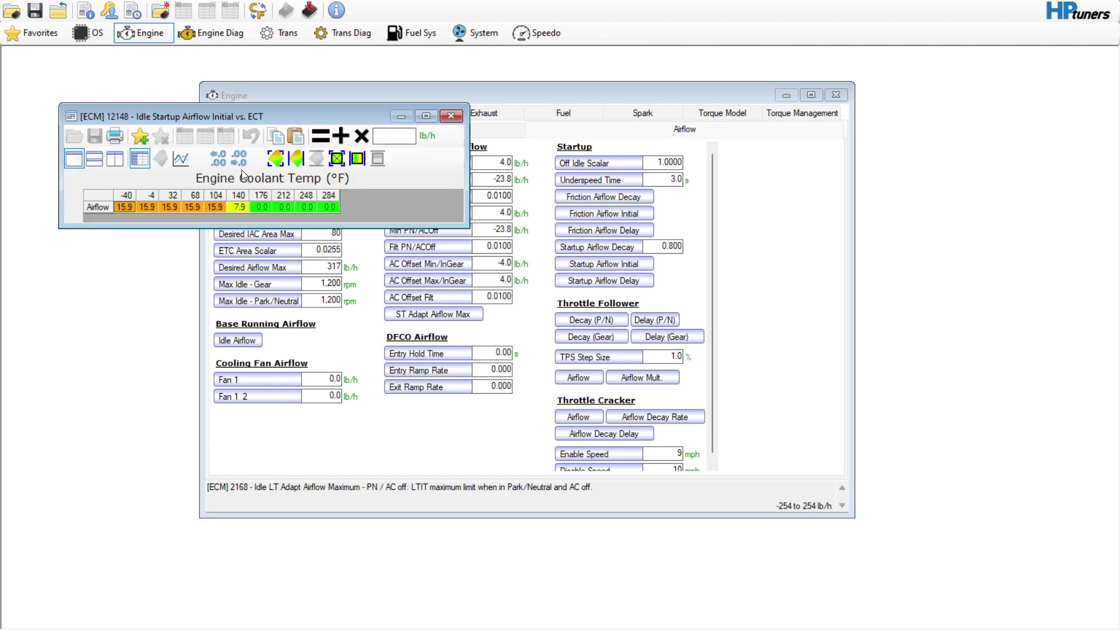
left_click(256, 194)
left_click_drag(257, 193, 355, 204)
left_click(391, 138)
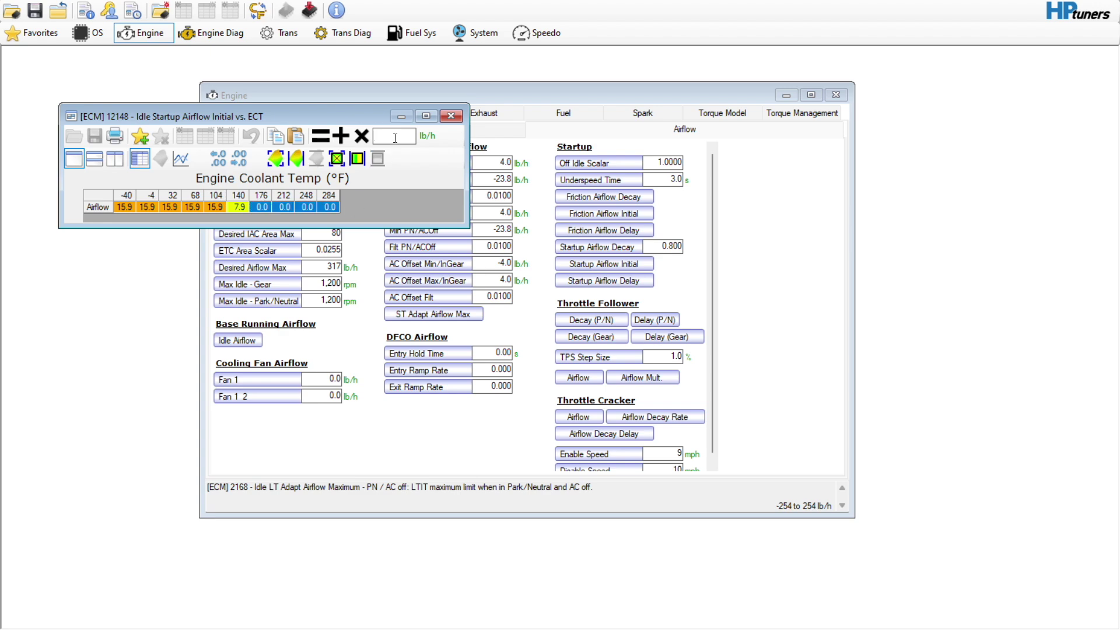
type("4")
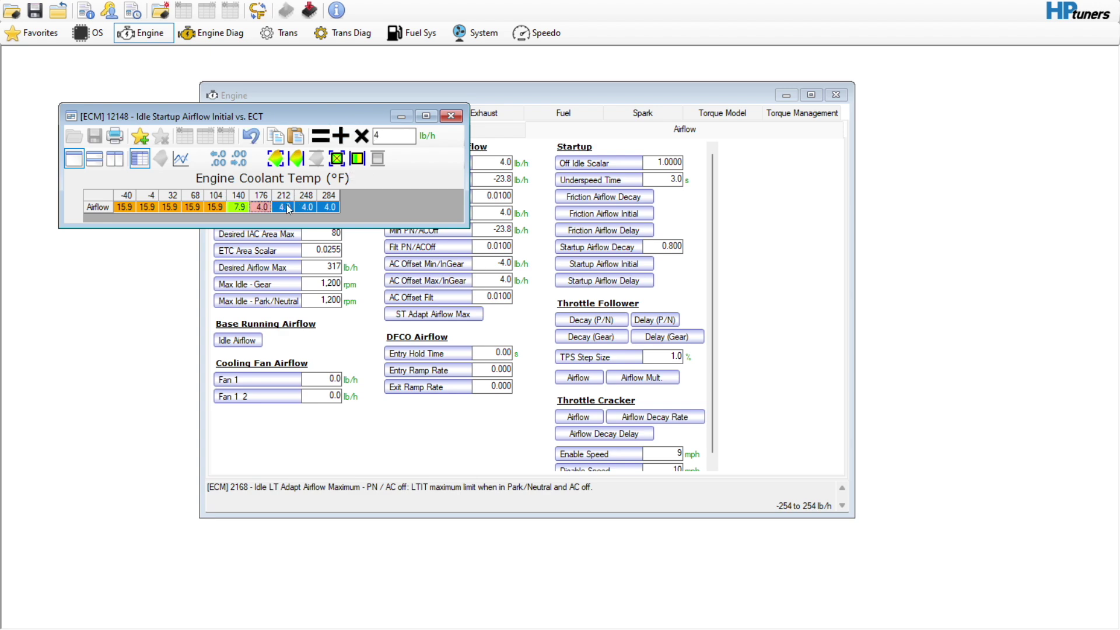
left_click(343, 139)
left_click(451, 116)
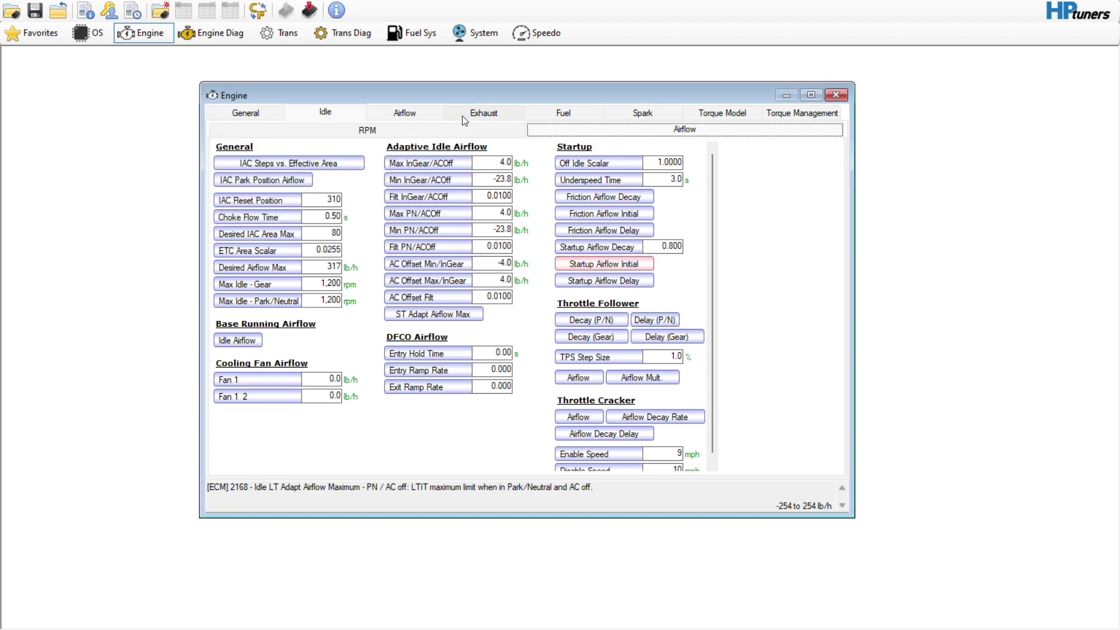
Set every Min Spark cell in the Spark Retard Limit table to -7.
left_click(634, 112)
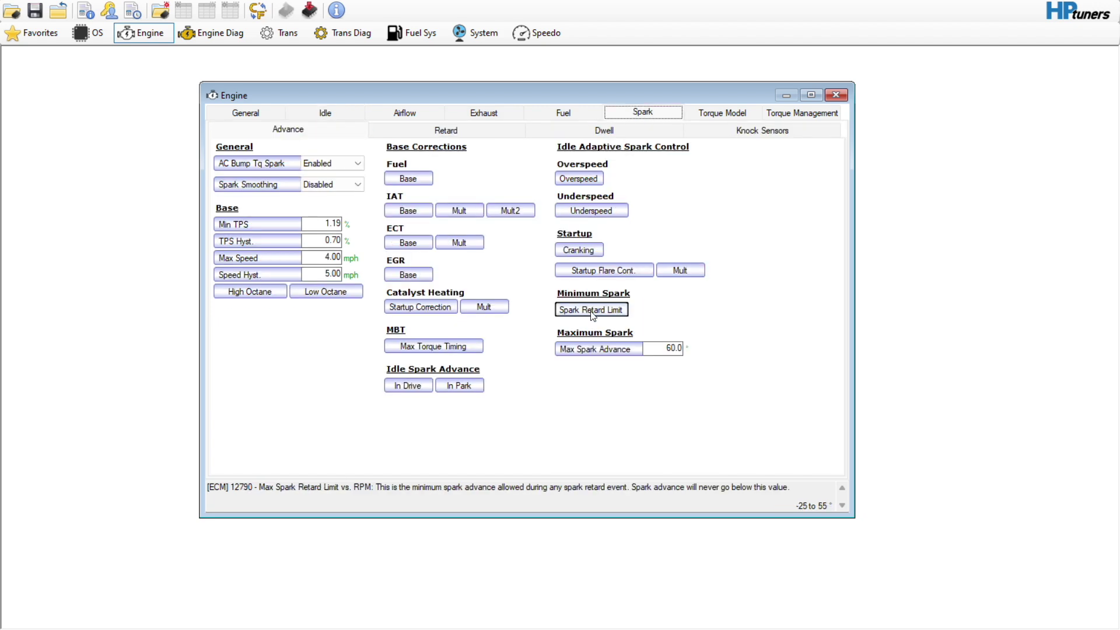
left_click(573, 307)
left_click(121, 218)
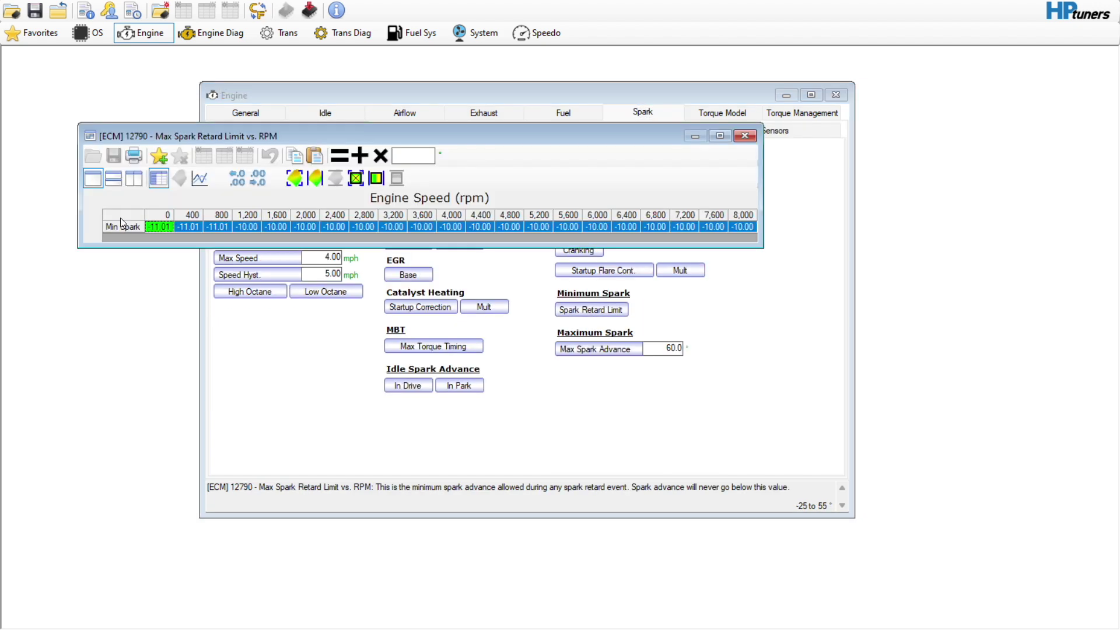
left_click(416, 154)
type("0")
key("BackSpace")
type("-7")
left_click(342, 157)
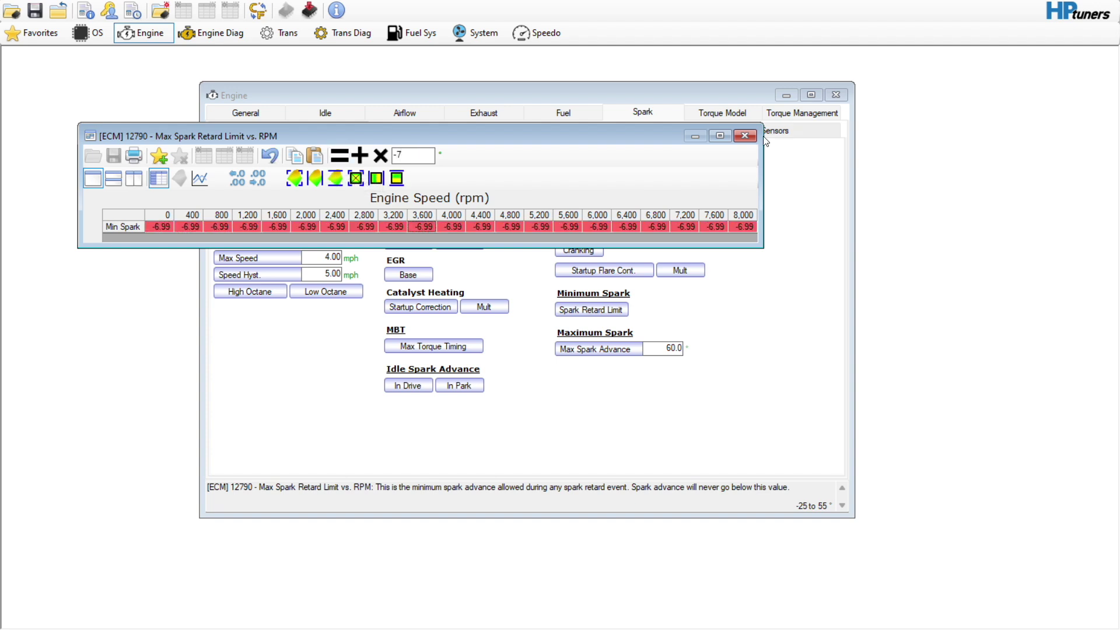
left_click(744, 135)
Replace all EGR Spark Advance Correction cells with 0.
left_click(421, 274)
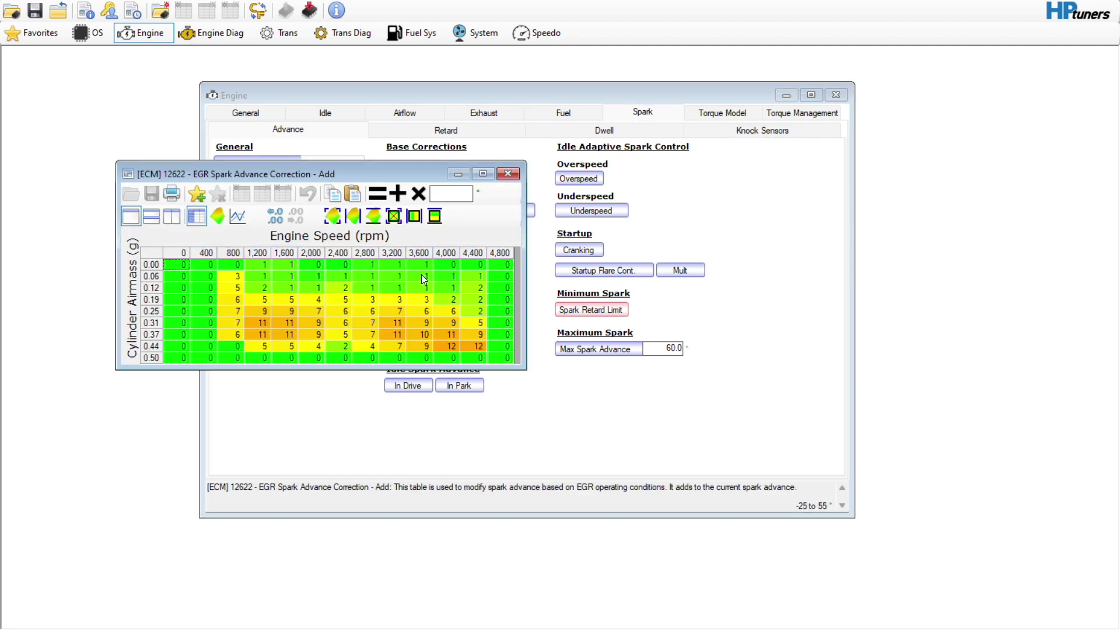
left_click(156, 253)
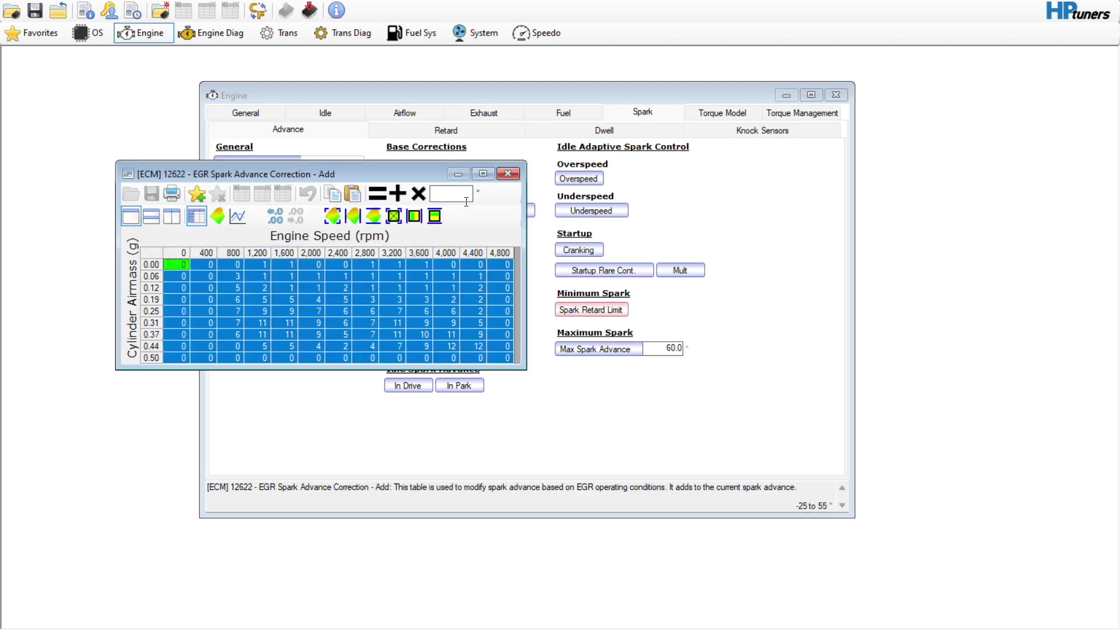
type("0")
left_click(393, 216)
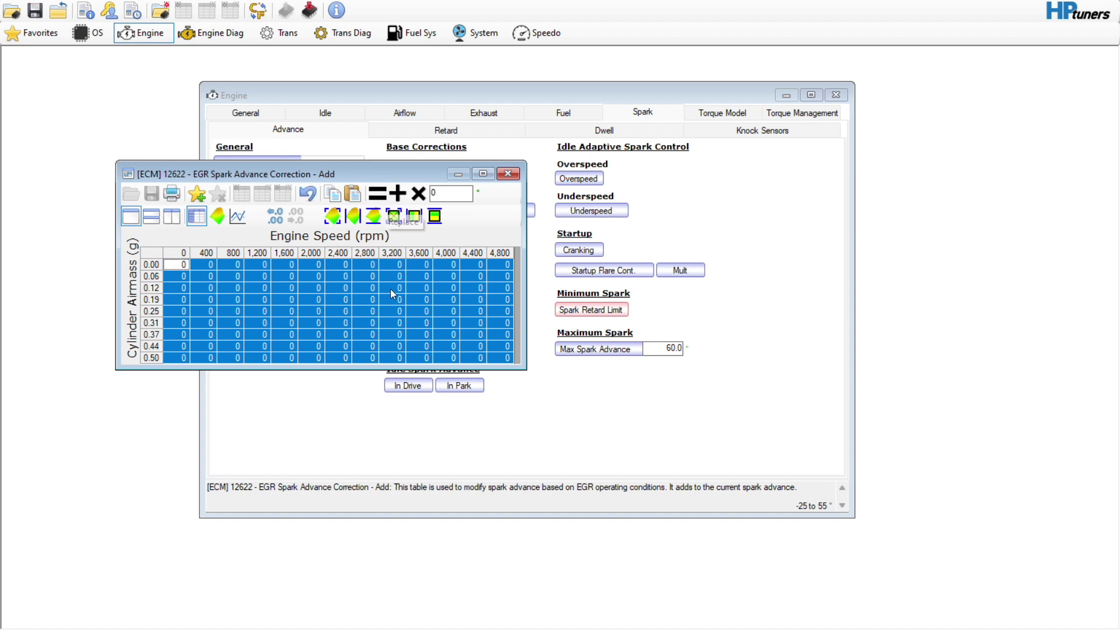
left_click(508, 174)
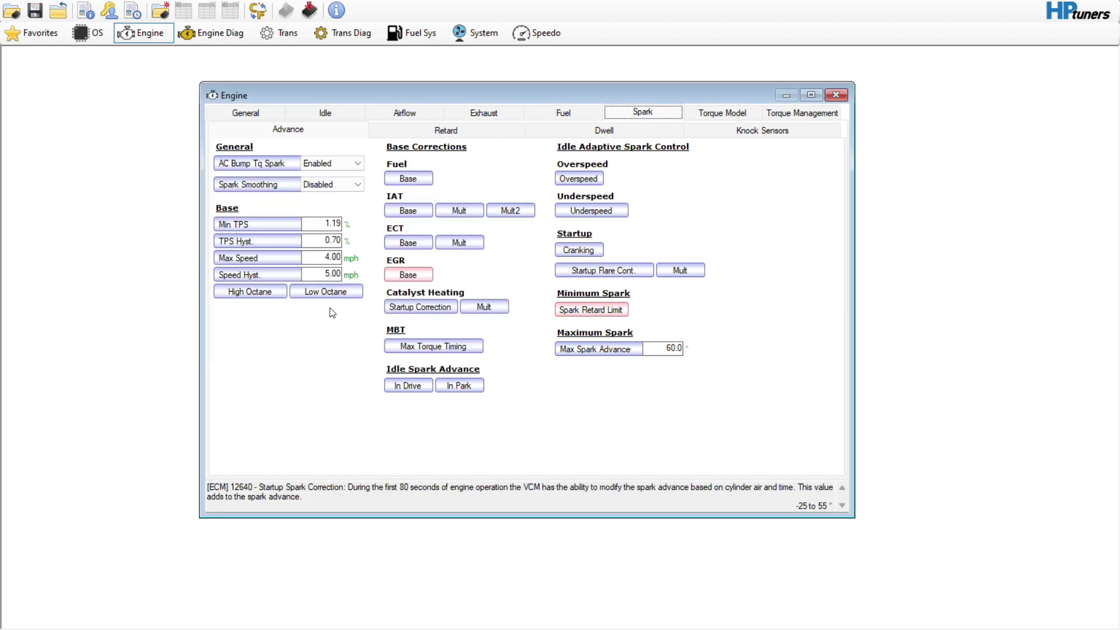
left_click(279, 296)
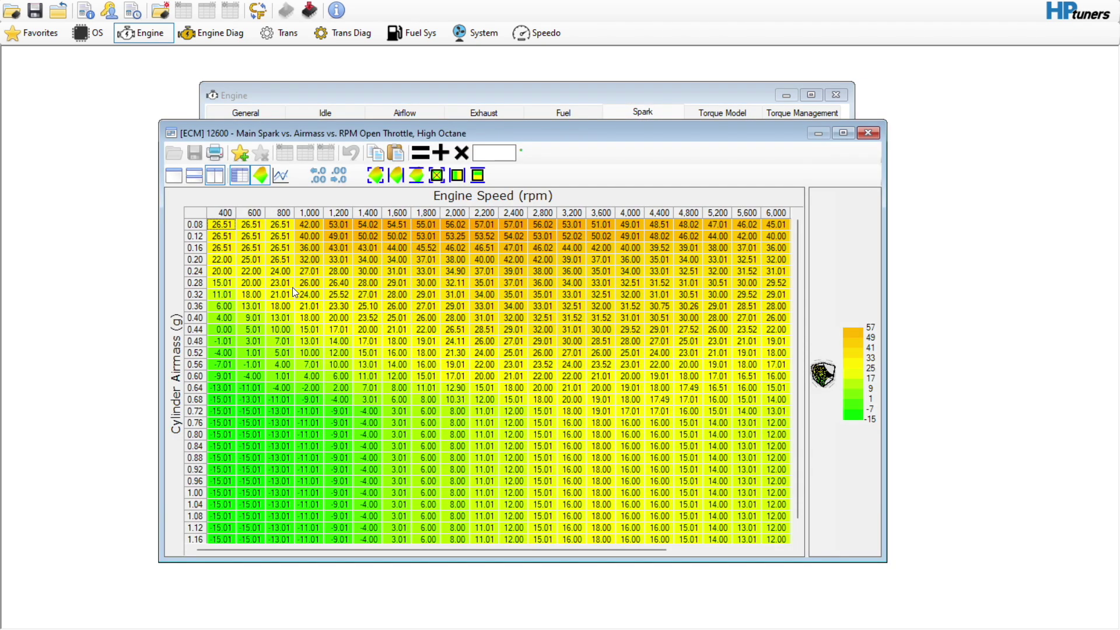
Review the Knock Sensors settings and the knock retard recovery rate table.
left_click(868, 134)
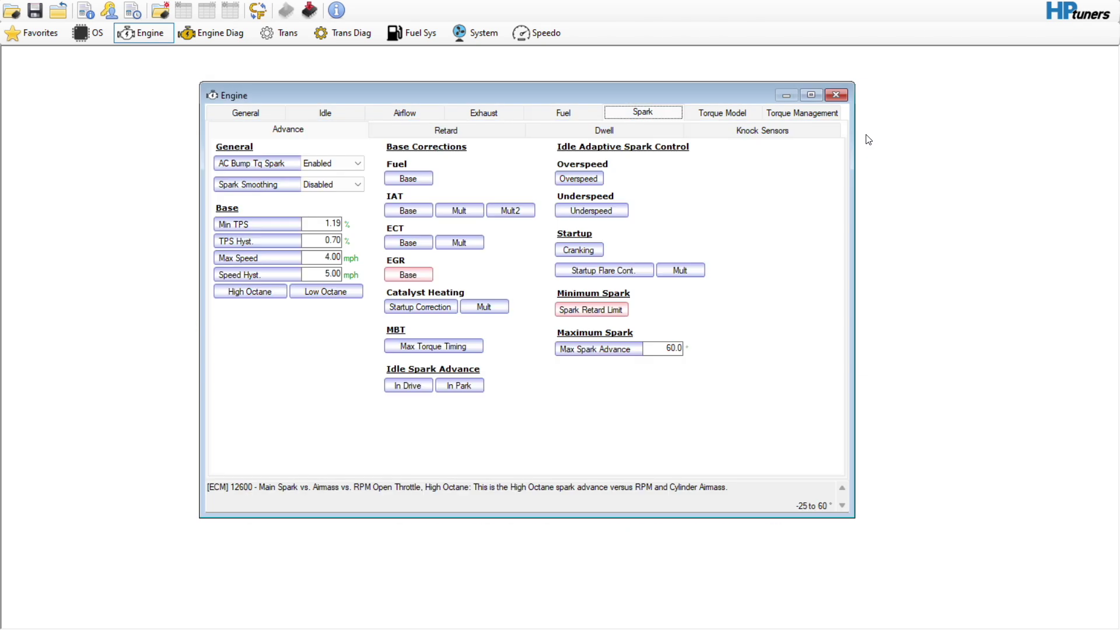
left_click(763, 133)
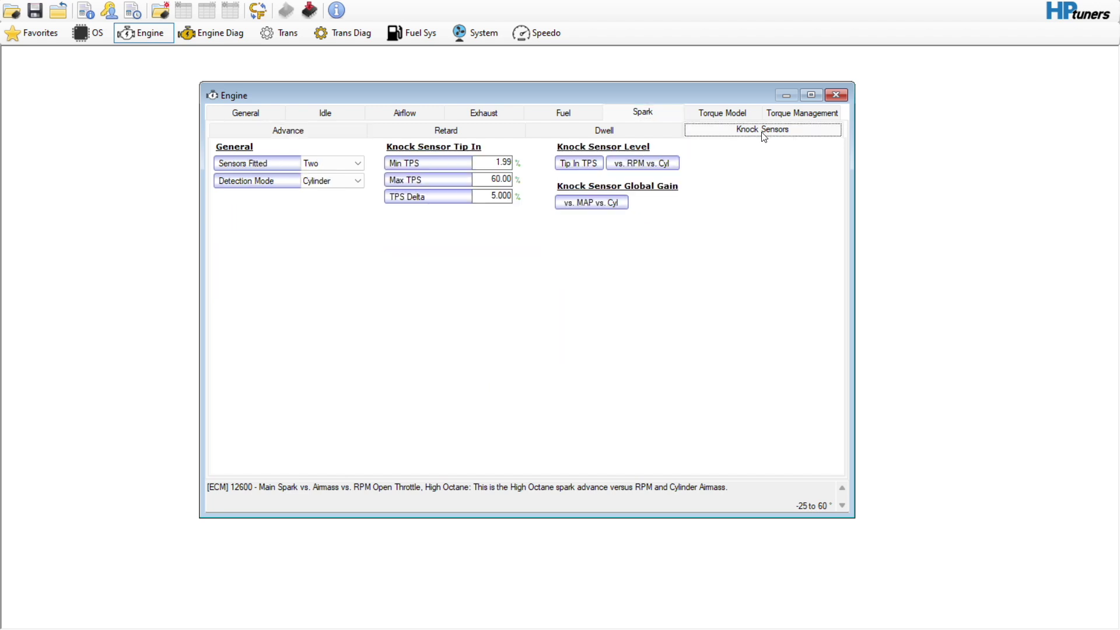
left_click(466, 134)
left_click(248, 195)
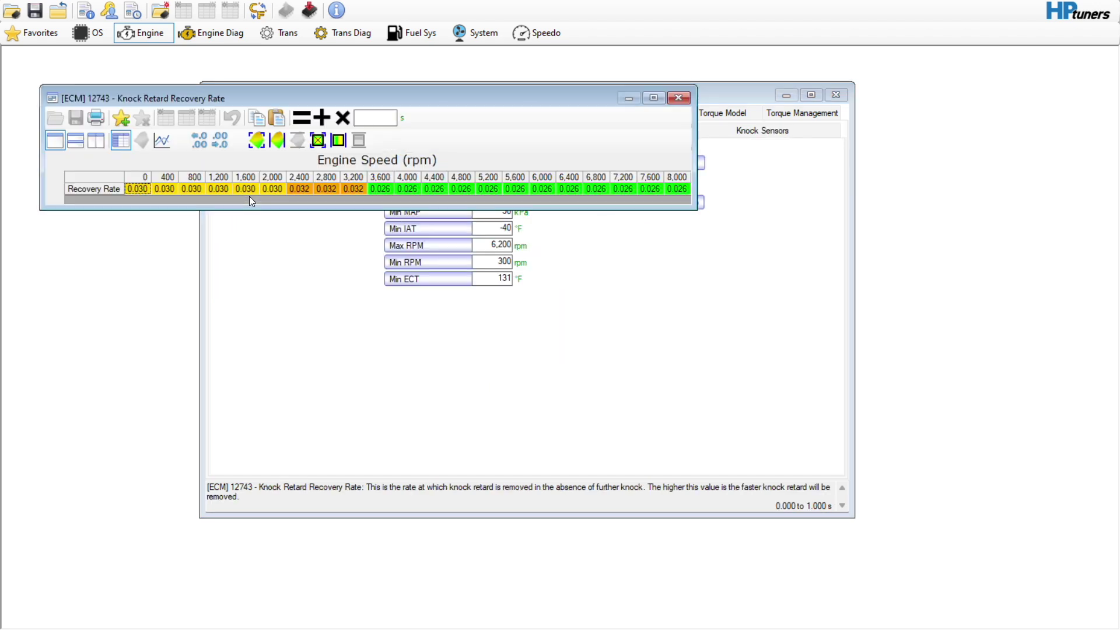
left_click(678, 99)
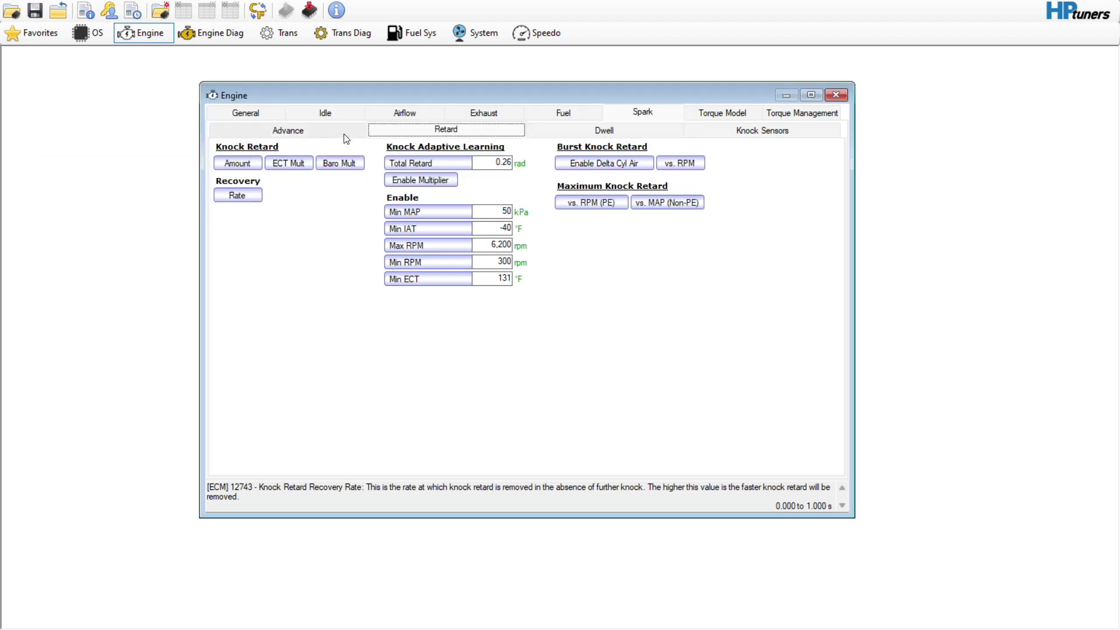
Browse the Idle airflow, Exhaust and Airflow settings tabs.
left_click(315, 114)
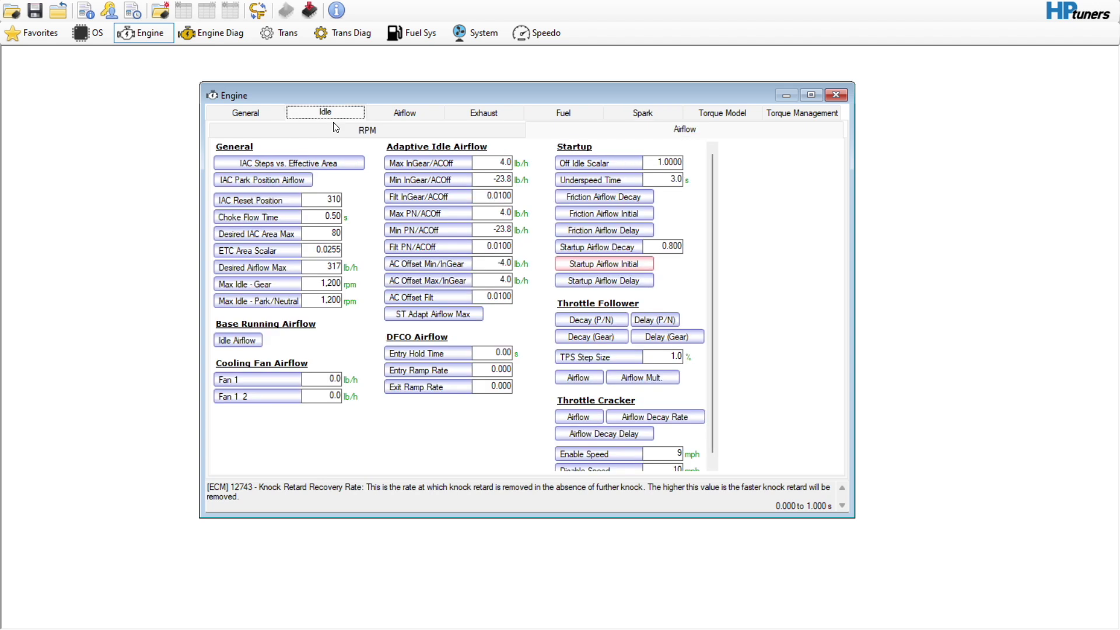
mouse_move(714, 283)
left_mouse_down()
mouse_move(712, 333)
mouse_move(712, 271)
left_mouse_up()
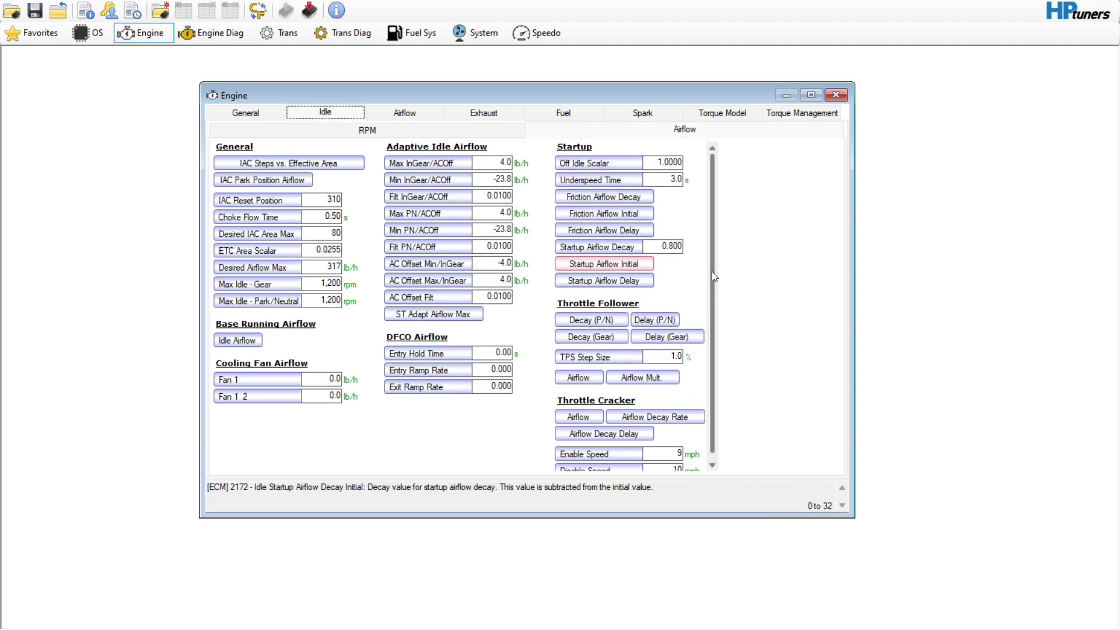
left_click(479, 116)
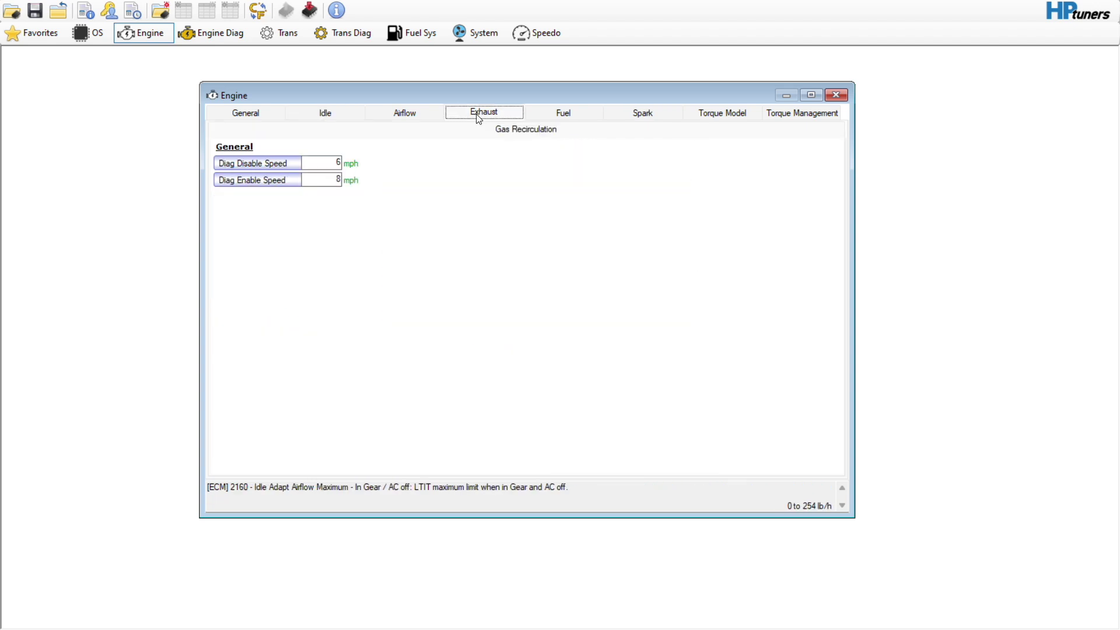
left_click(430, 117)
mouse_move(437, 165)
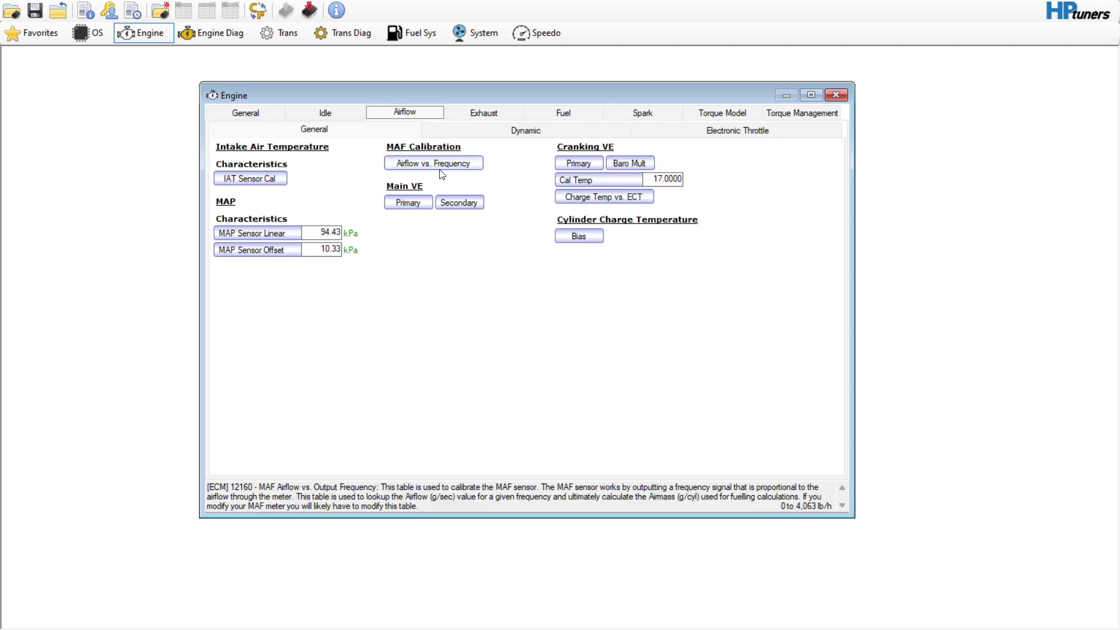
mouse_move(322, 233)
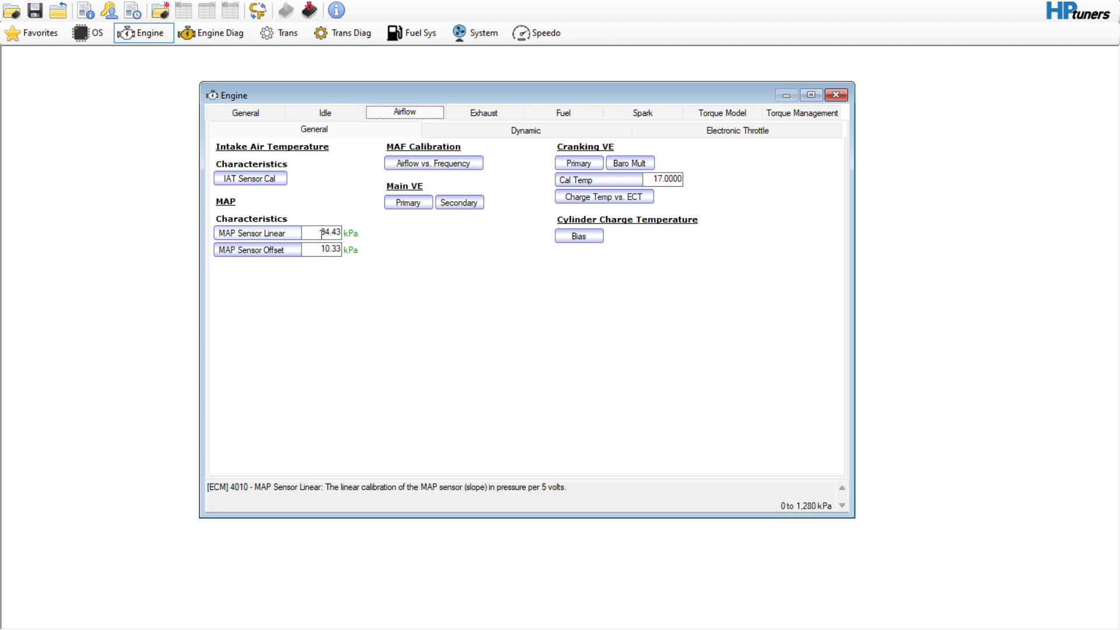
Return to the spark tabs and open the post-write run log in VCM Scanner.
left_click(641, 113)
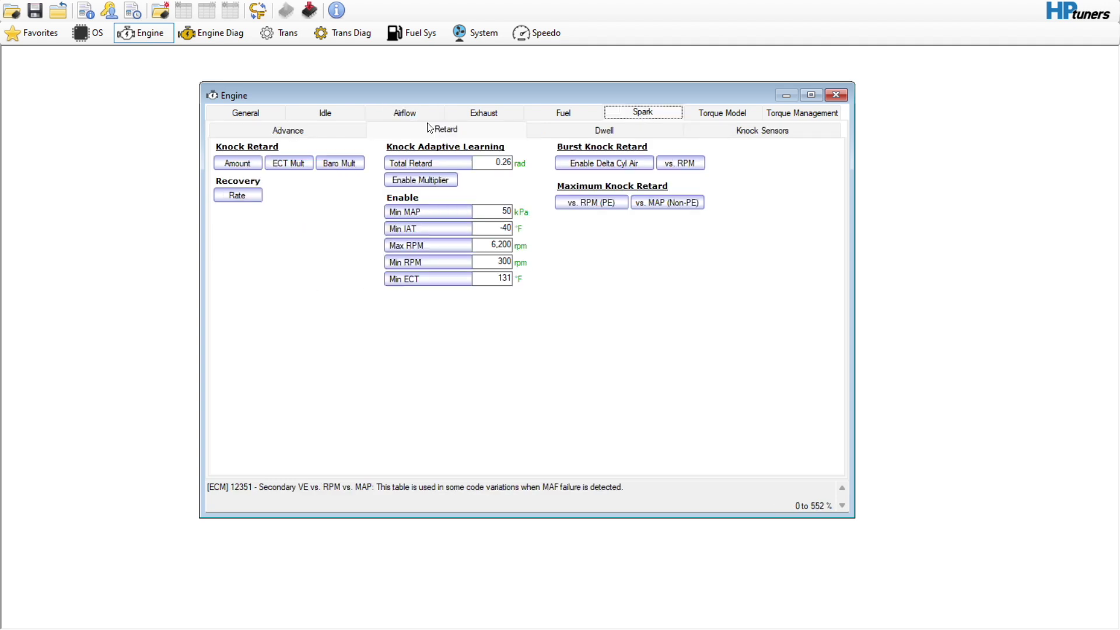
left_click(294, 130)
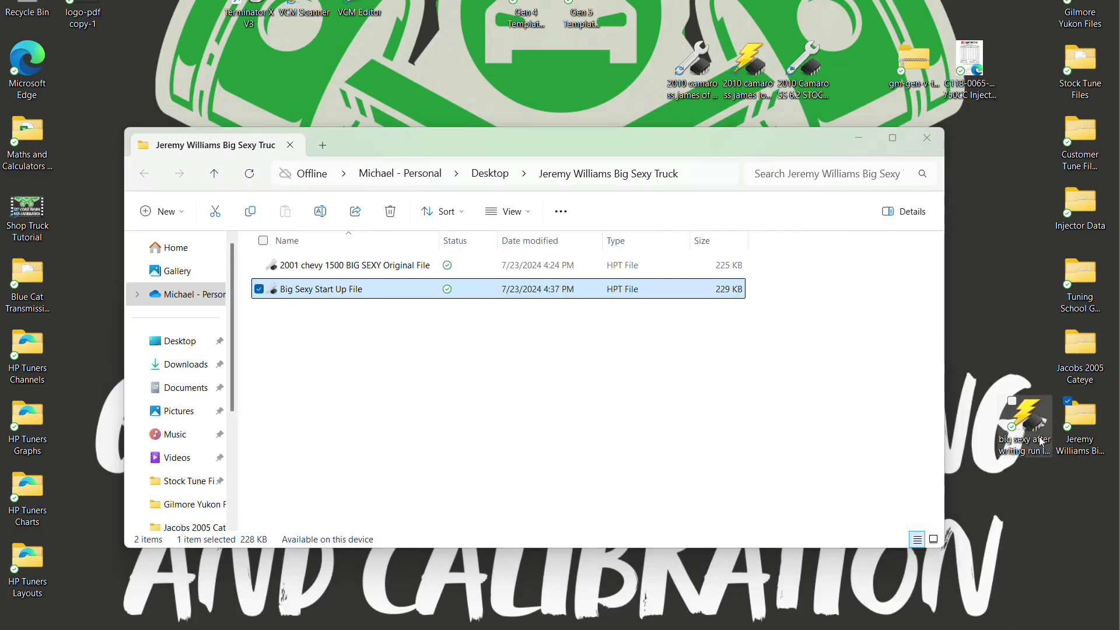
left_click(1025, 428)
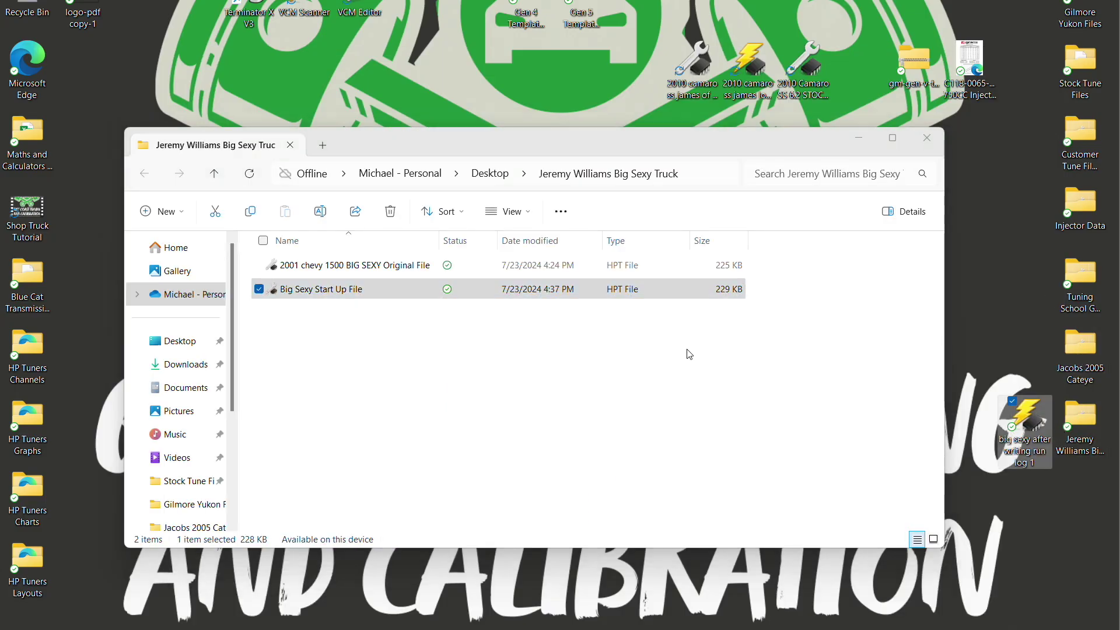
key("Return")
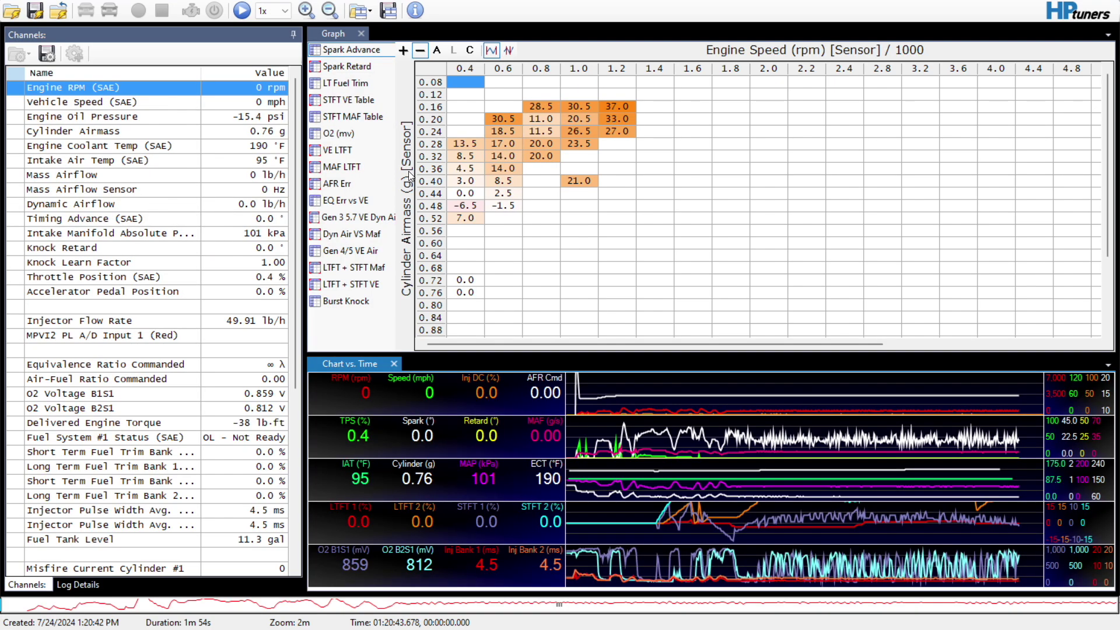
Show the logged Spark Retard table and scrub through the log timeline.
left_click(362, 66)
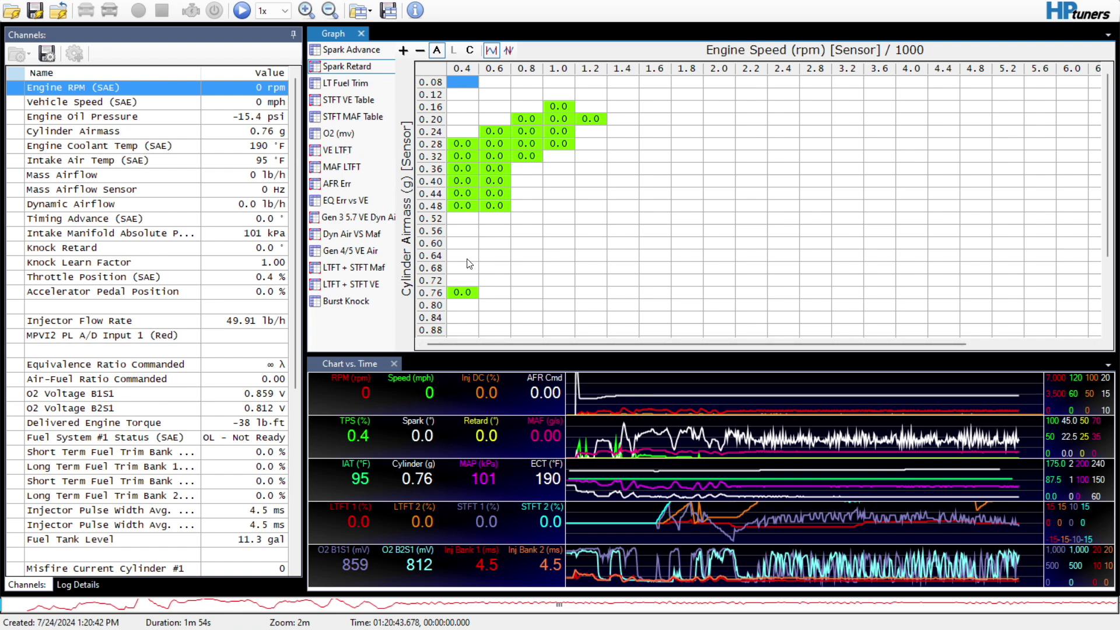
scroll(502, 343, "right", 2)
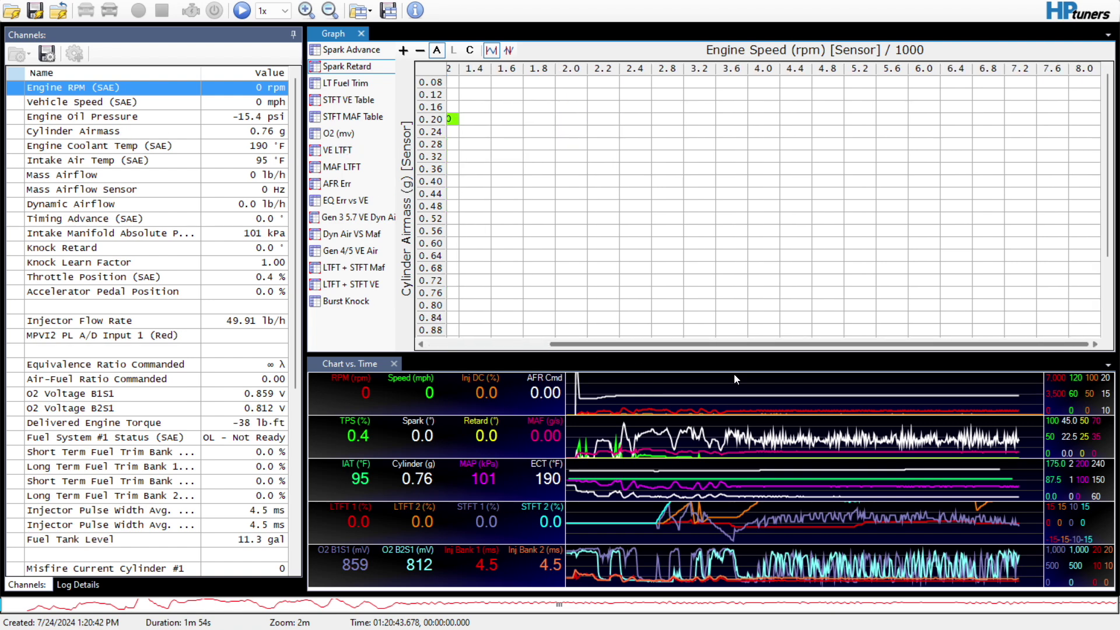
scroll(547, 343, "left", 2)
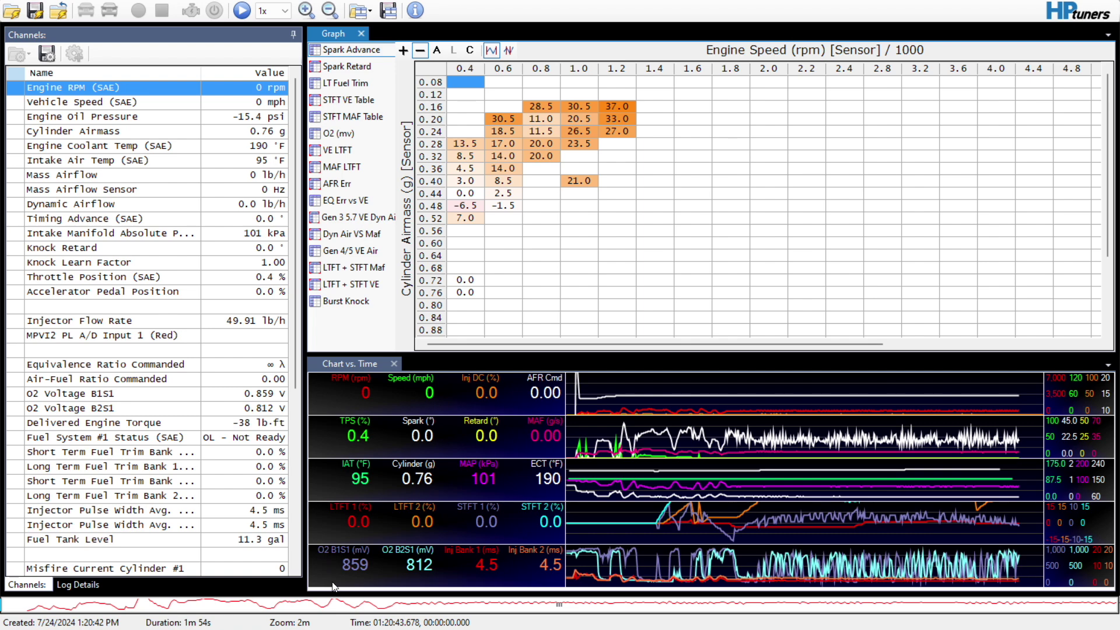
left_click(343, 607)
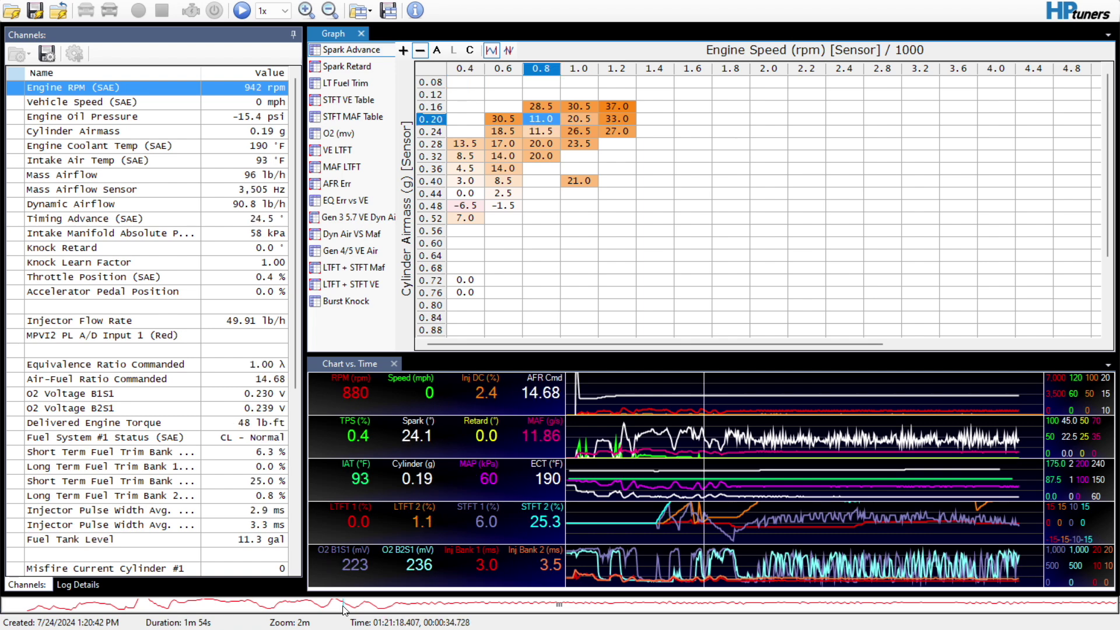
mouse_move(343, 607)
left_mouse_down()
mouse_move(548, 607)
mouse_move(344, 609)
left_mouse_up()
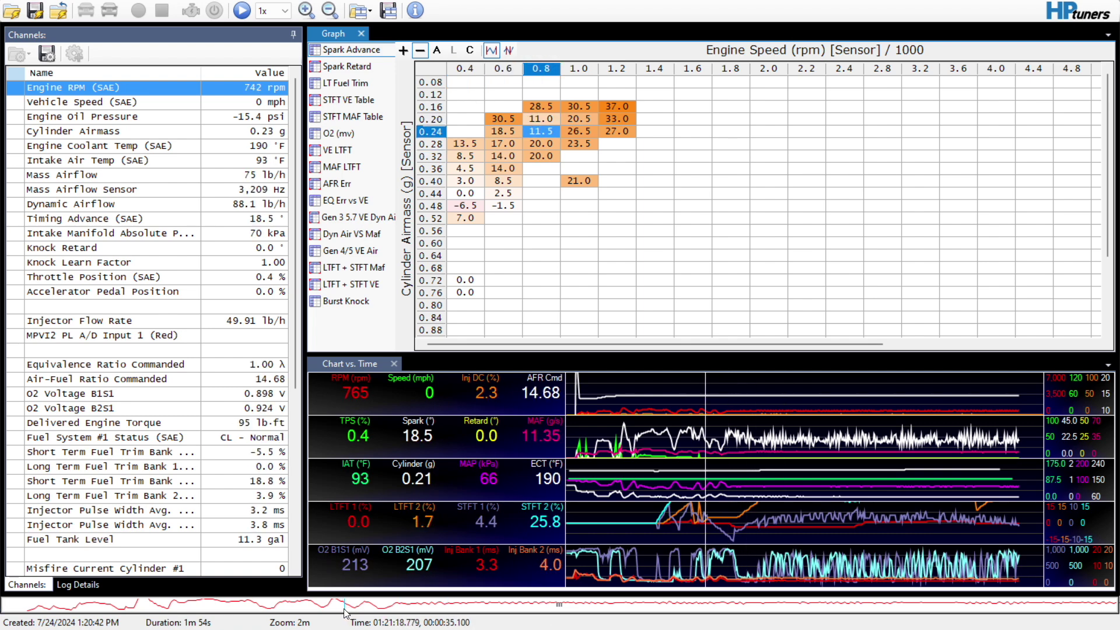
Switch the graph to the STFT VE Table and scrub to other points in the log.
left_click(336, 101)
left_click(344, 122)
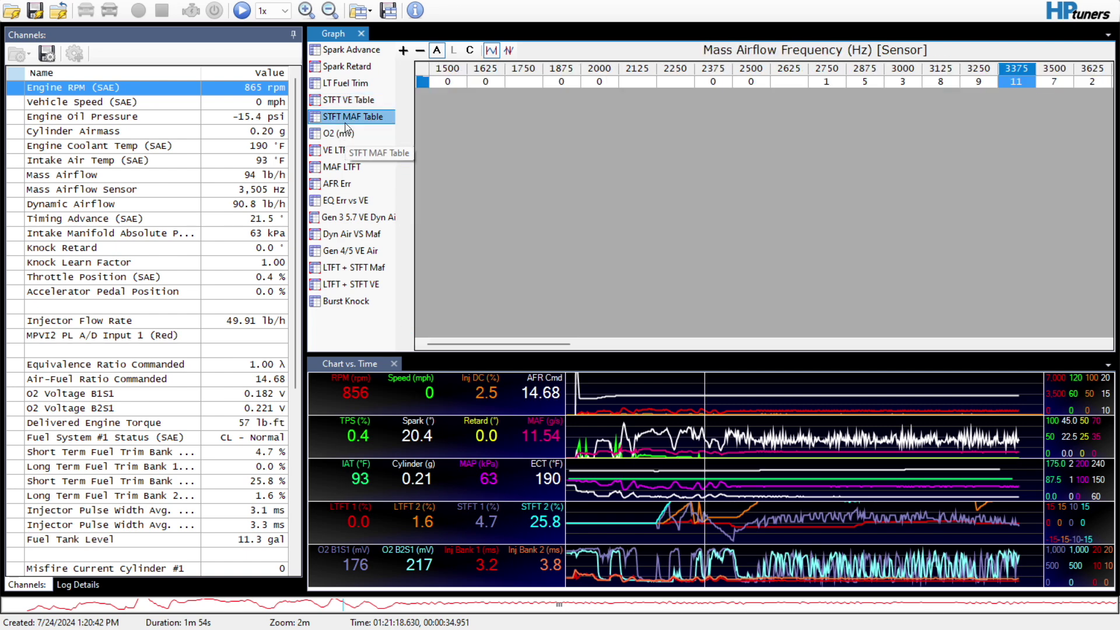
left_click_drag(557, 344, 480, 312)
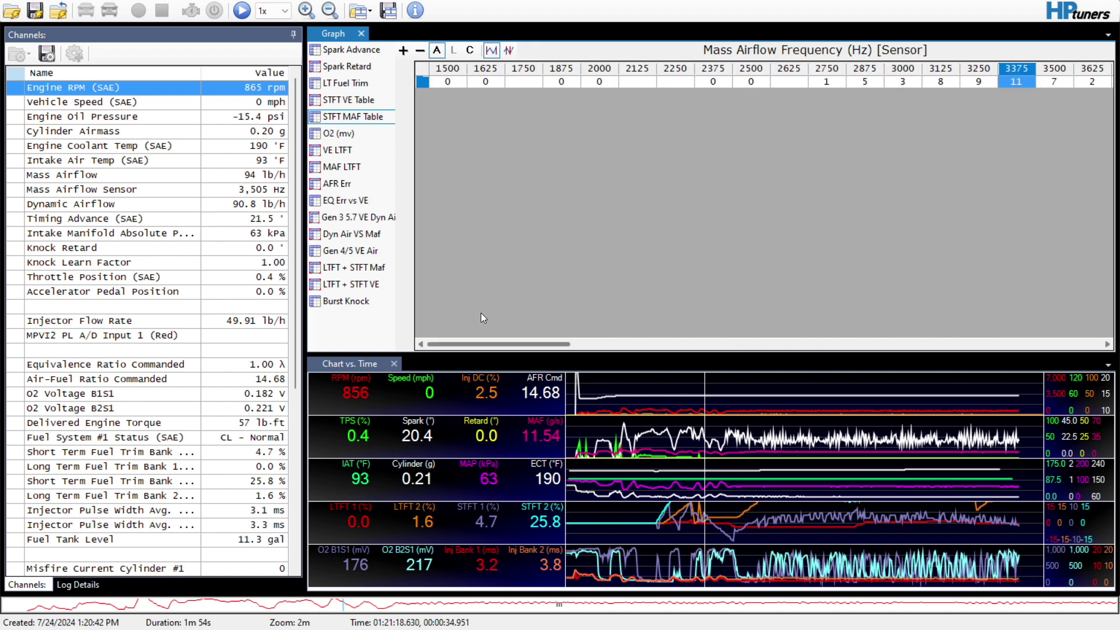
left_click(349, 100)
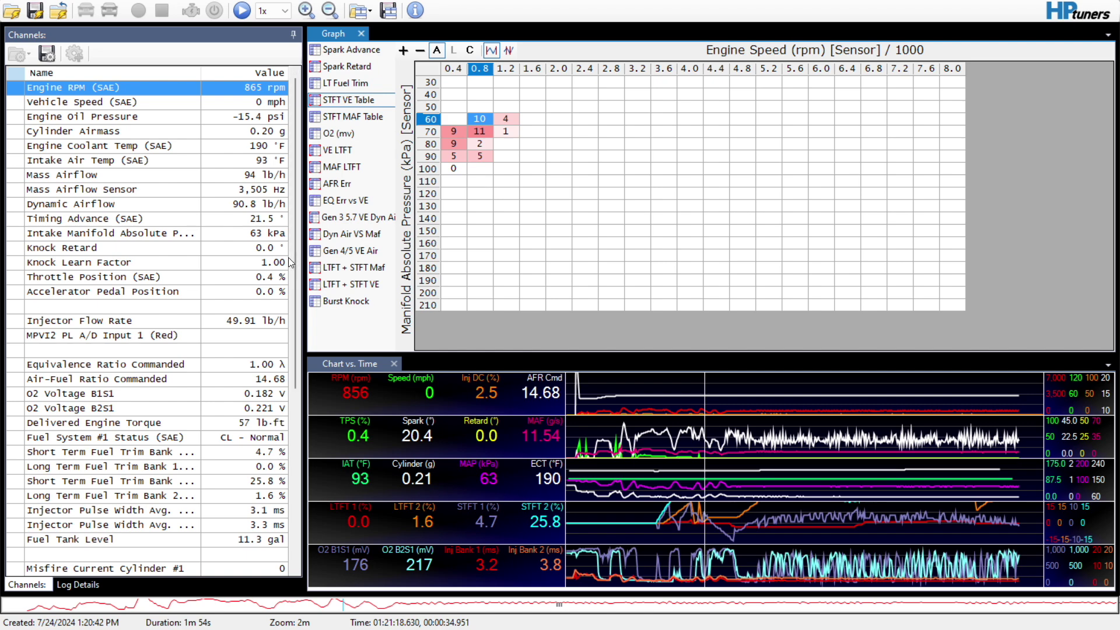
left_click(381, 604)
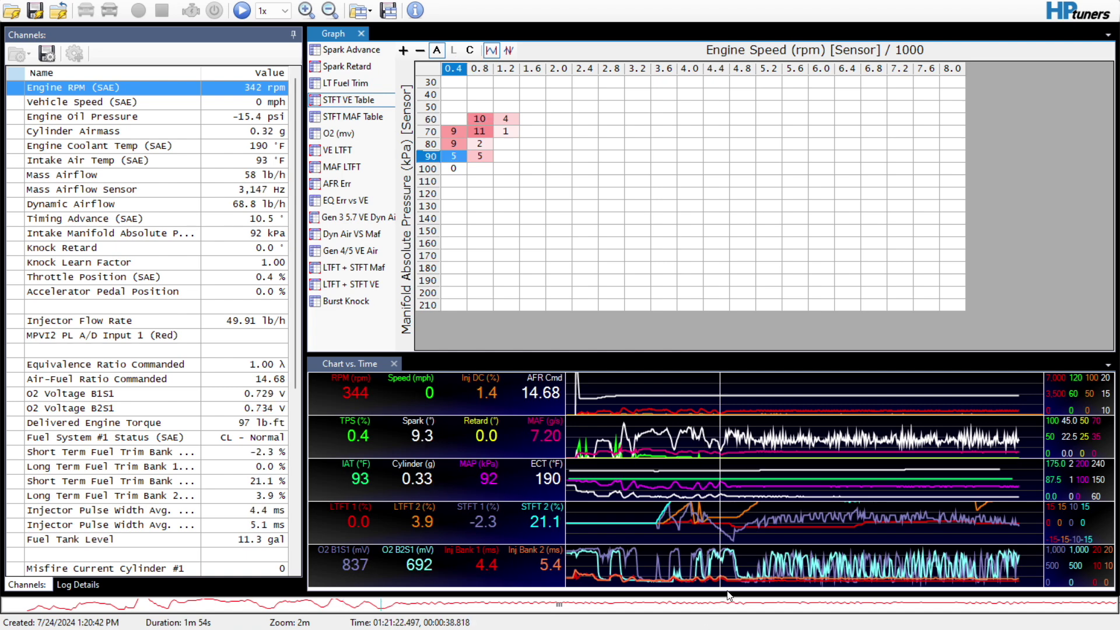
mouse_move(698, 606)
left_mouse_down()
mouse_move(412, 603)
mouse_move(254, 579)
mouse_move(699, 598)
mouse_move(958, 585)
left_mouse_up()
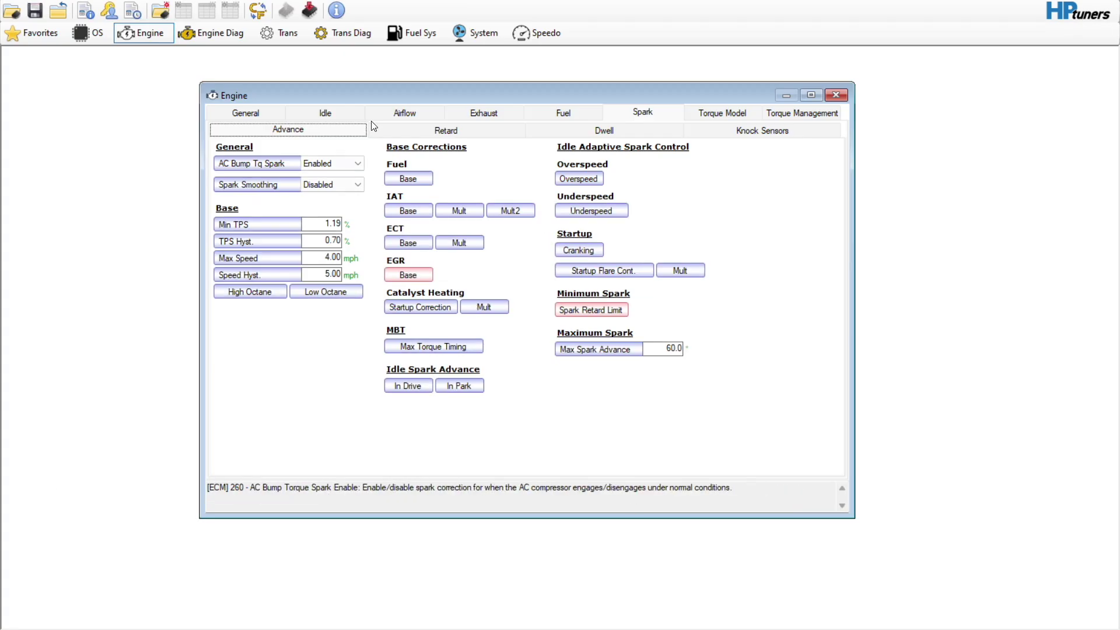
Multiply MAF Airflow vs. Frequency cells from 1,500 to 4,000 Hz by 1.05.
left_click(383, 118)
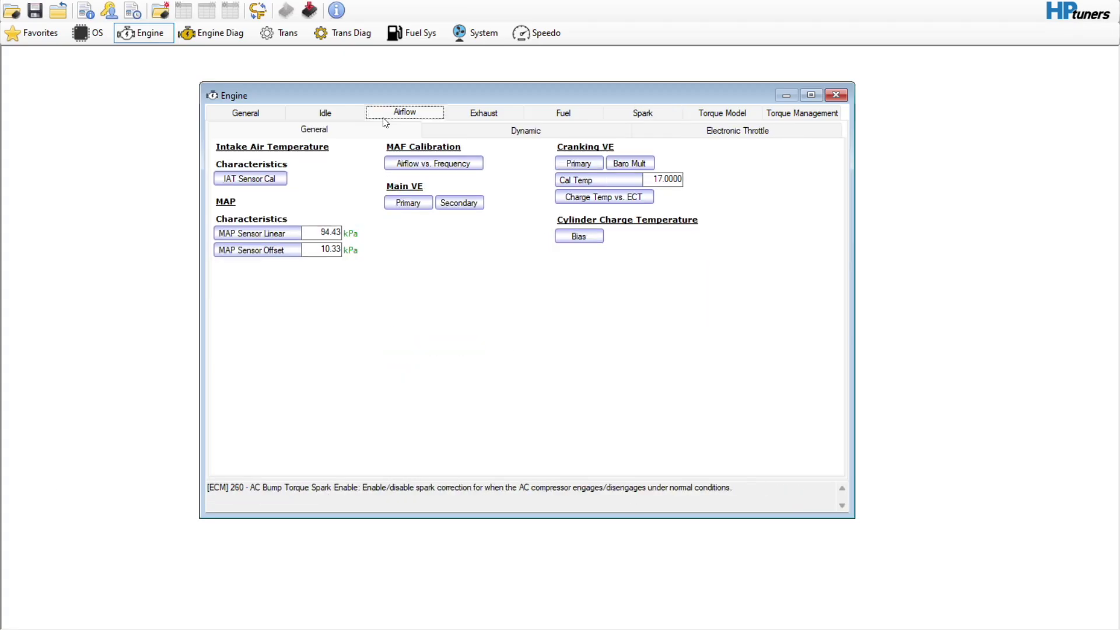
left_click(400, 162)
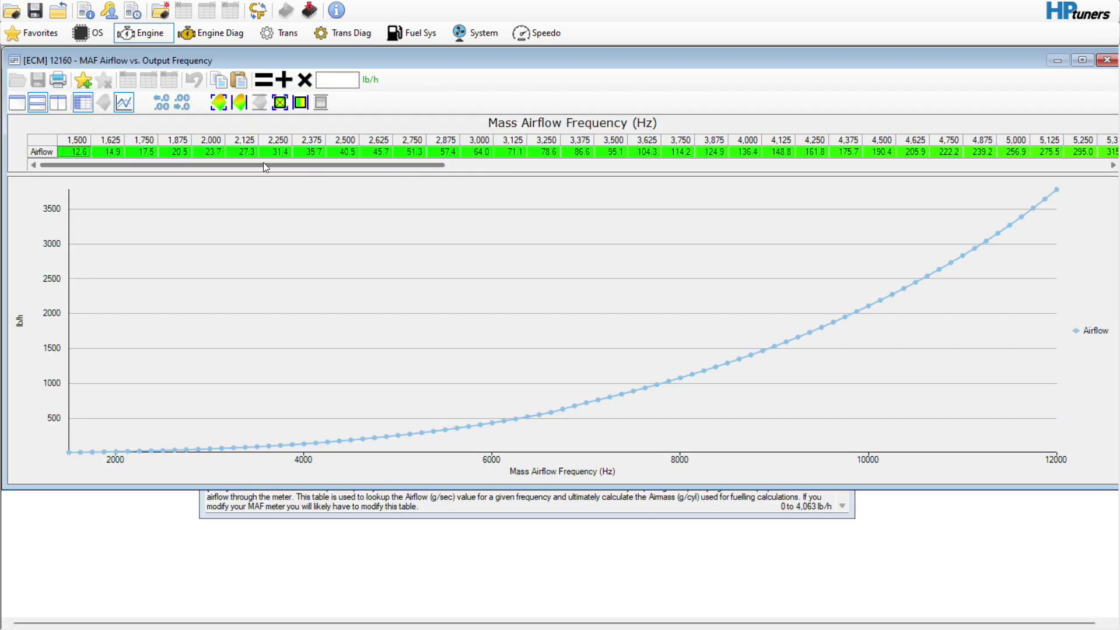
left_click_drag(83, 142, 734, 127)
left_click(352, 80)
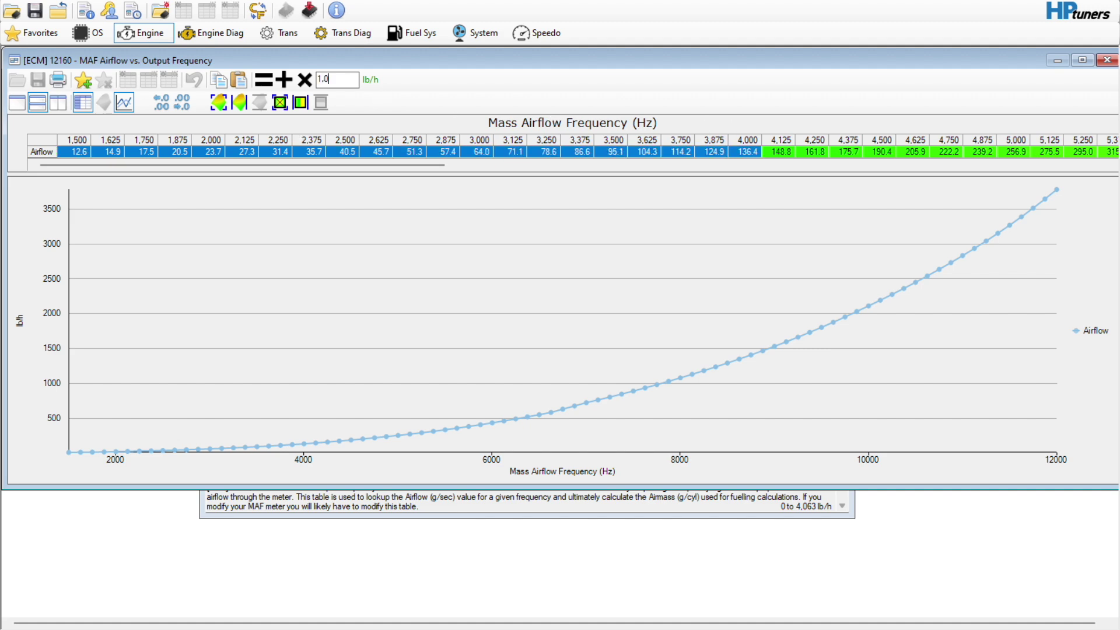
left_click(306, 79)
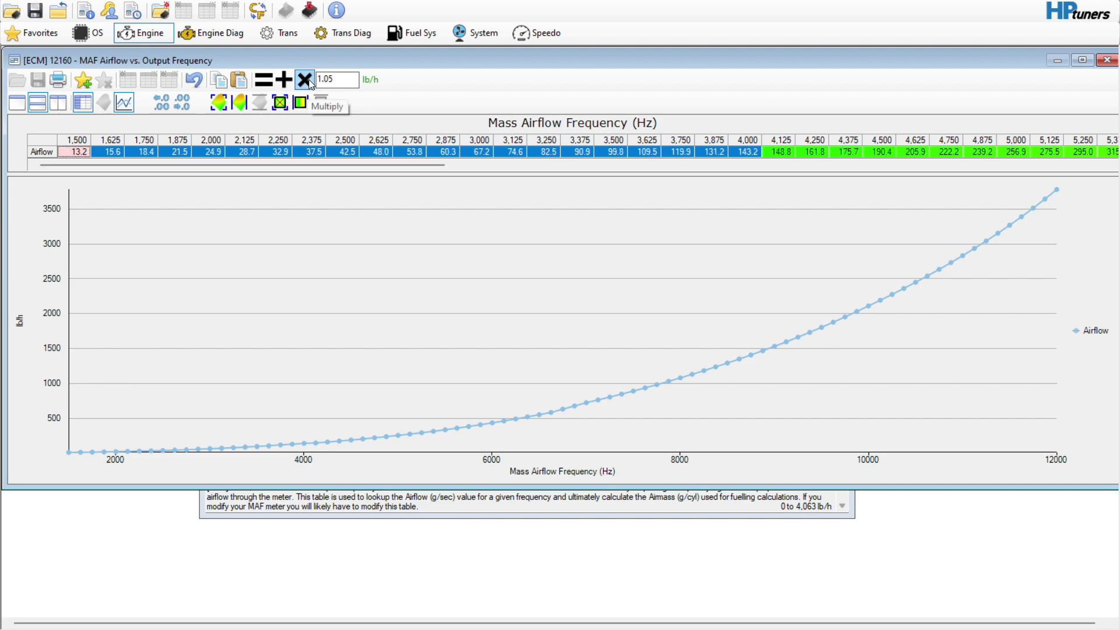
left_click(379, 151)
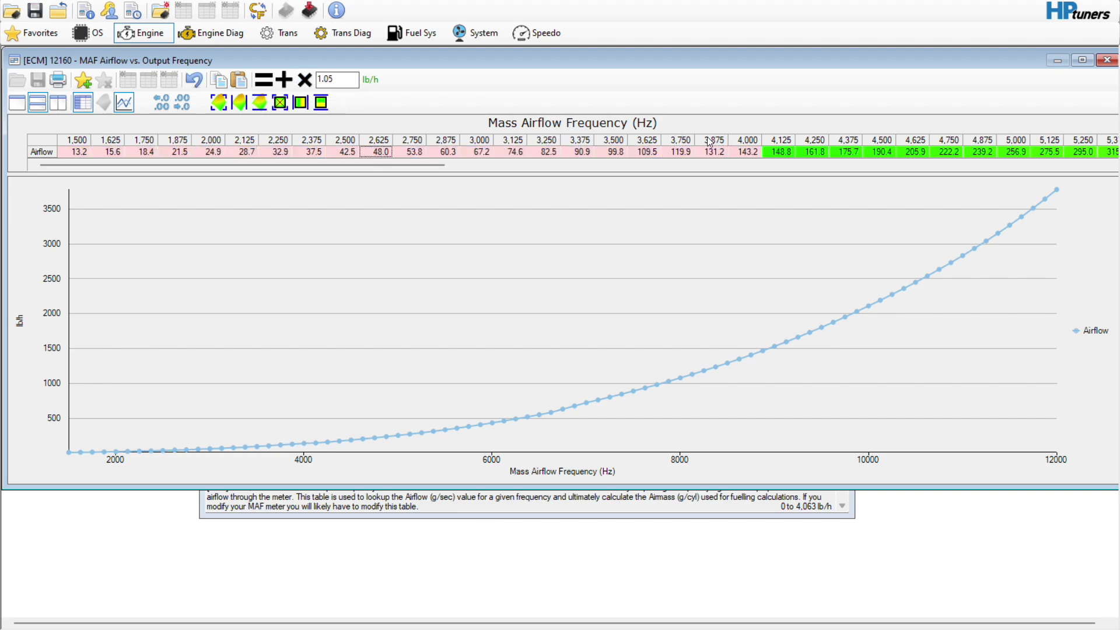
Interpolate the airflow cells from 3,875 to 4,250 Hz and close the table.
left_click_drag(713, 152, 812, 152)
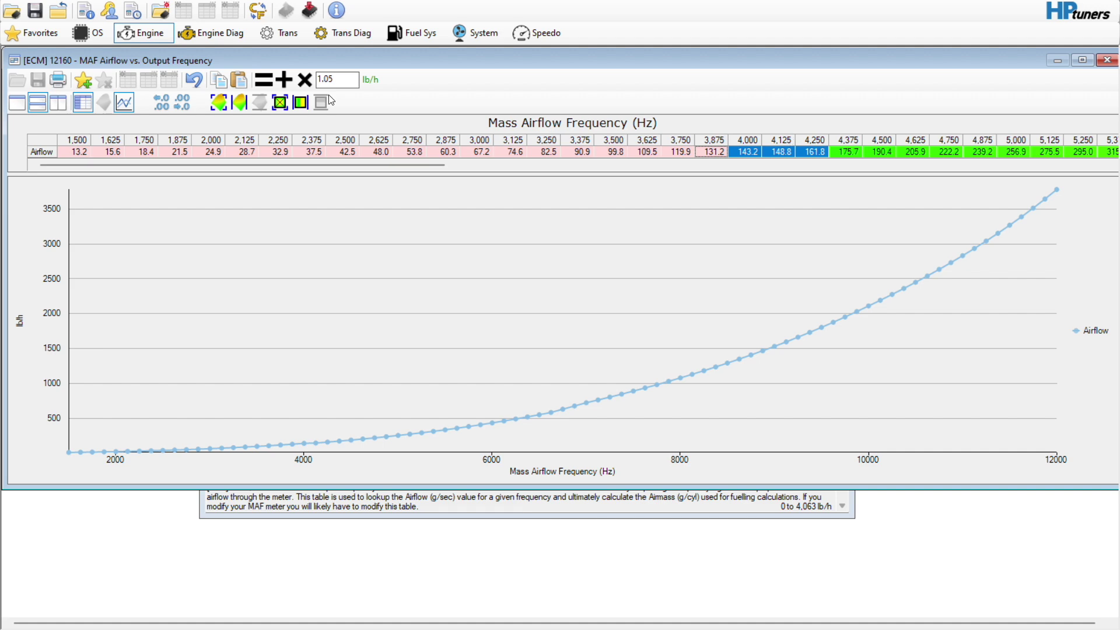
left_click(301, 103)
left_click(1106, 59)
left_click(595, 163)
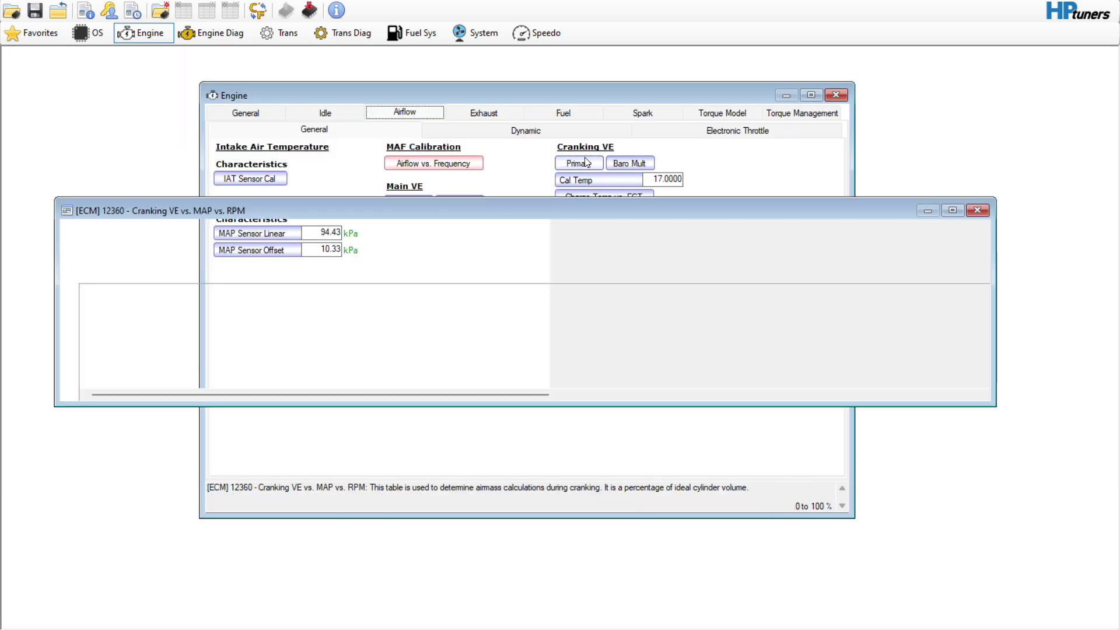
Load the 2000 Silverado 5.3 Stock File as compare file and toggle Show Compare.
left_click(88, 9)
left_click(87, 8)
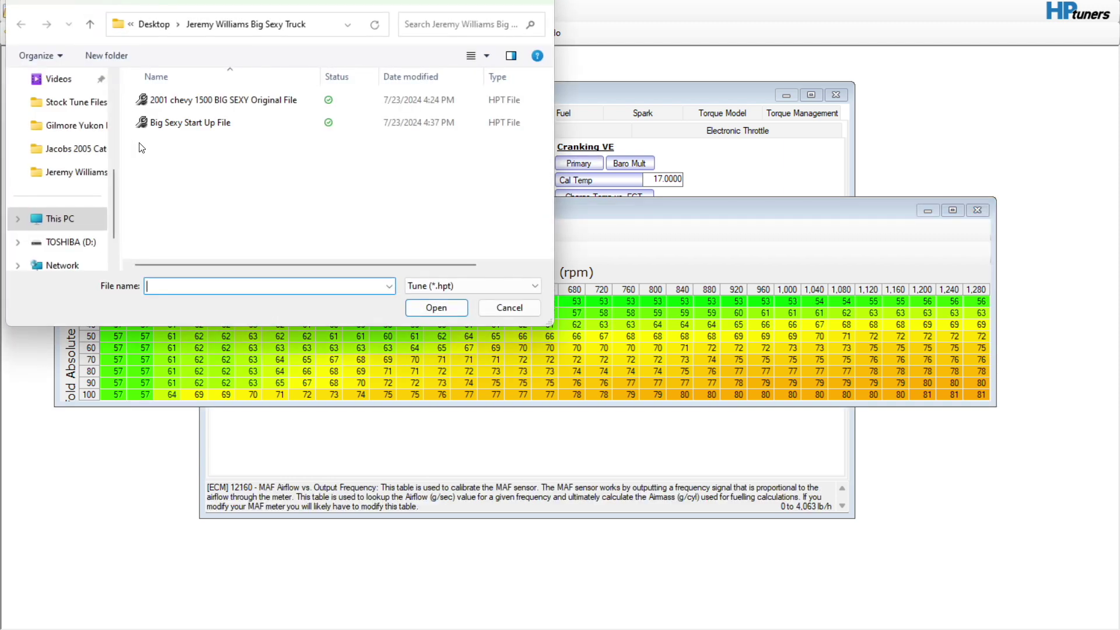
left_click(82, 104)
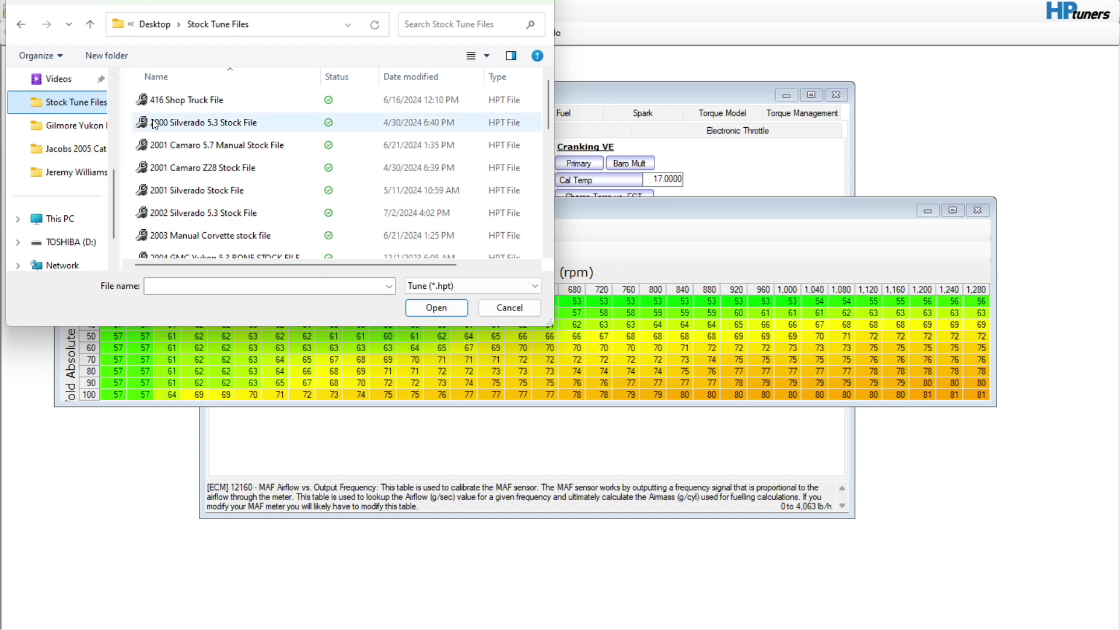
double_click(131, 122)
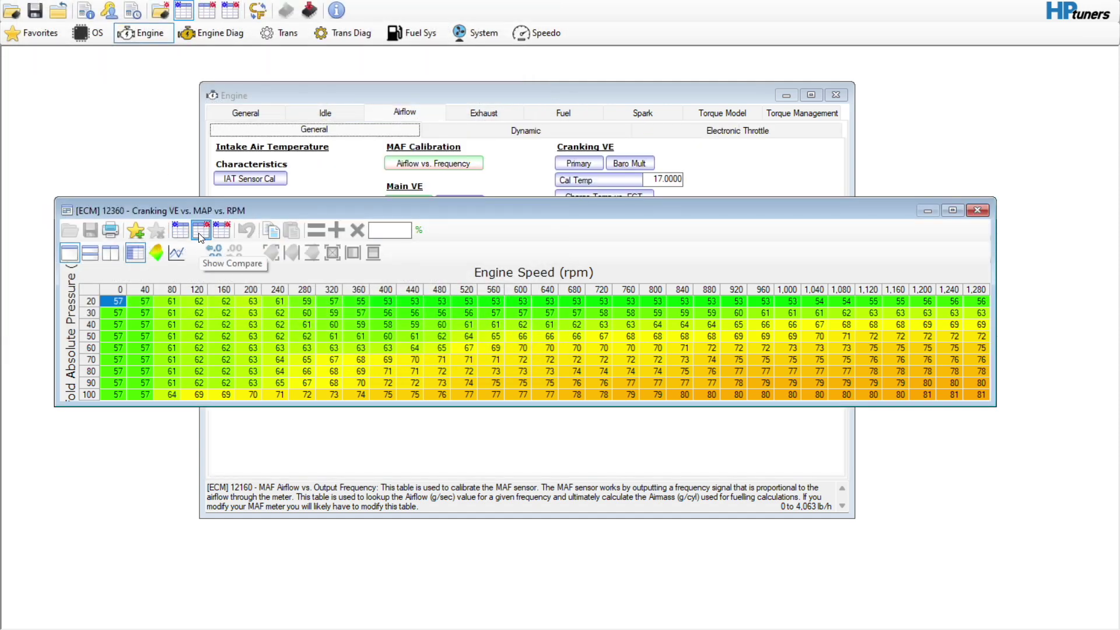
left_click(220, 231)
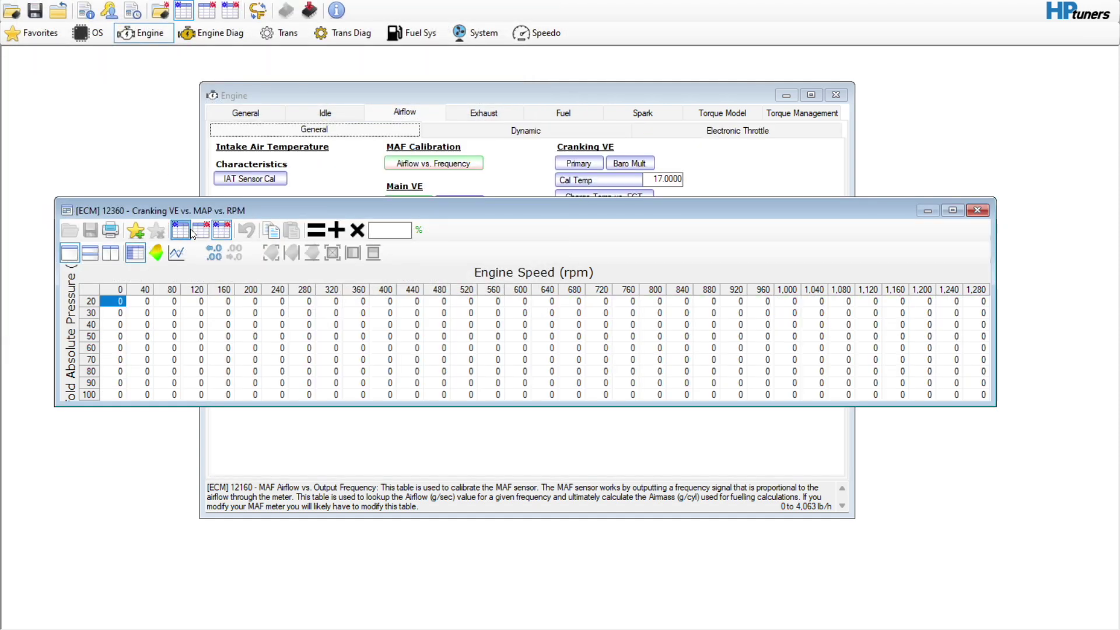
left_click(186, 230)
Multiply the whole Cranking VE table by 0.85 and close it.
left_click(91, 290)
left_click(388, 231)
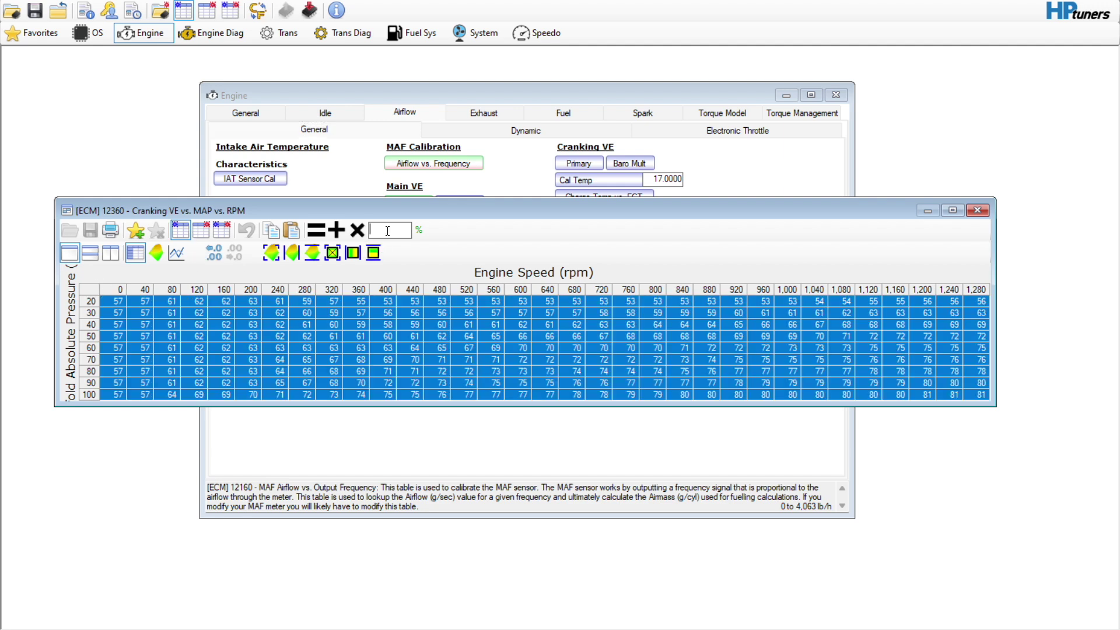
type(".85")
left_click(356, 231)
left_click(984, 210)
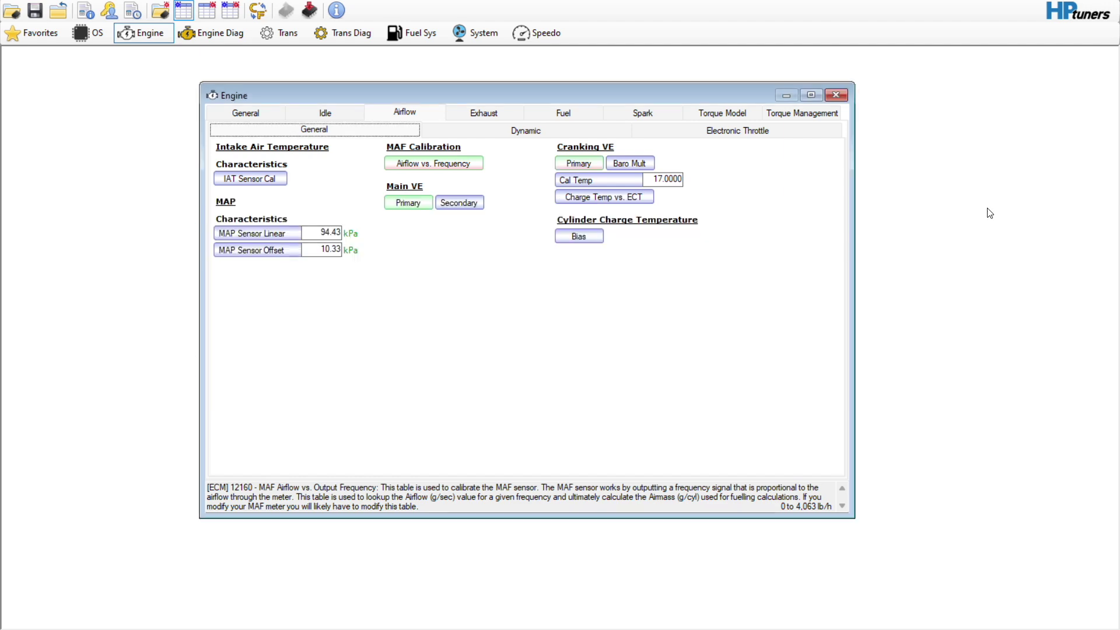
left_click(483, 116)
left_click(572, 113)
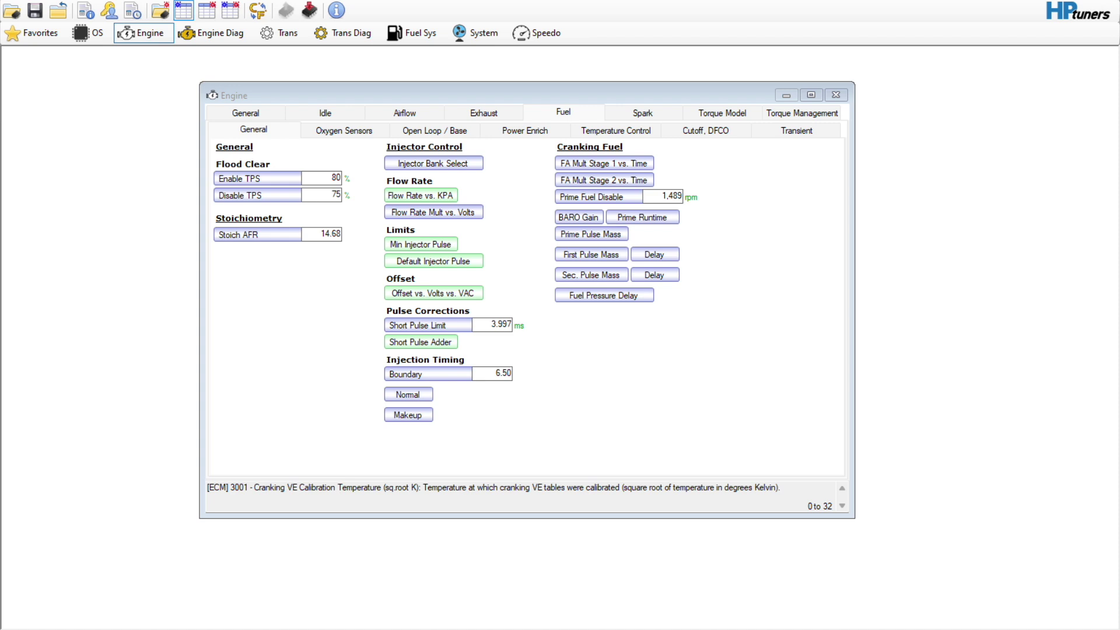
Add 2° to Cranking Spark from 158 °F up and blend 104–158 °F.
left_click(643, 113)
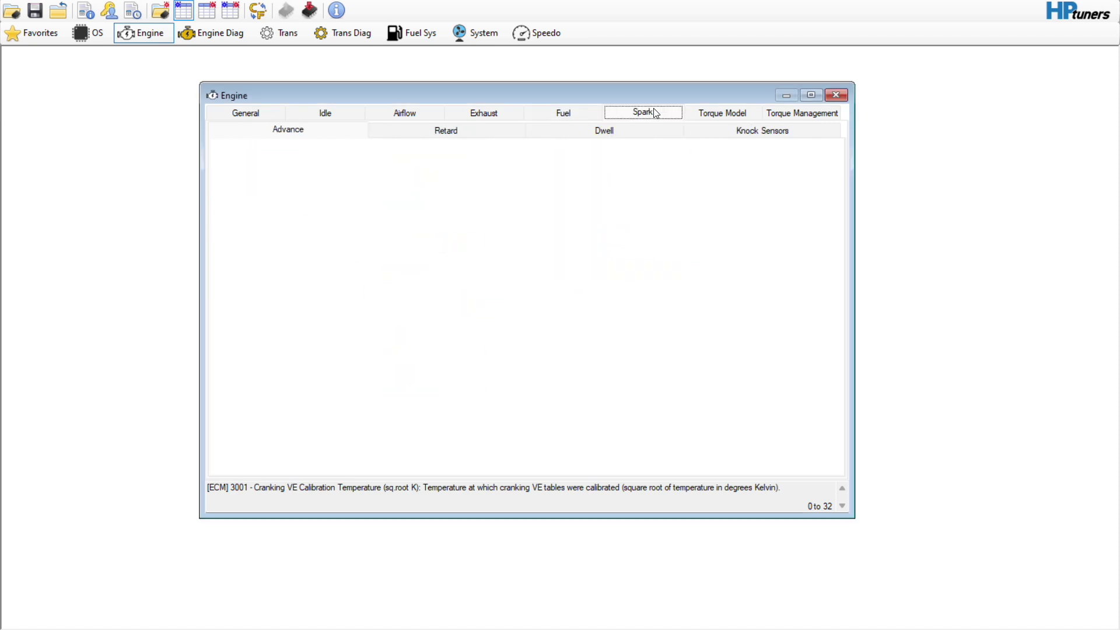
left_click(589, 252)
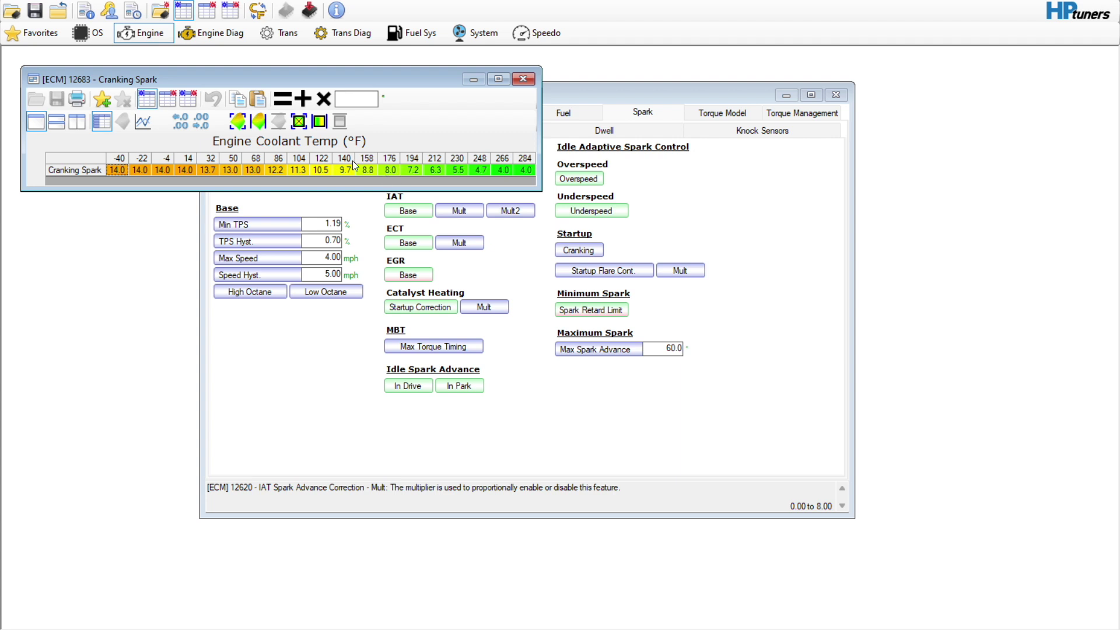
left_click_drag(366, 170, 524, 170)
left_click(363, 97)
type("2")
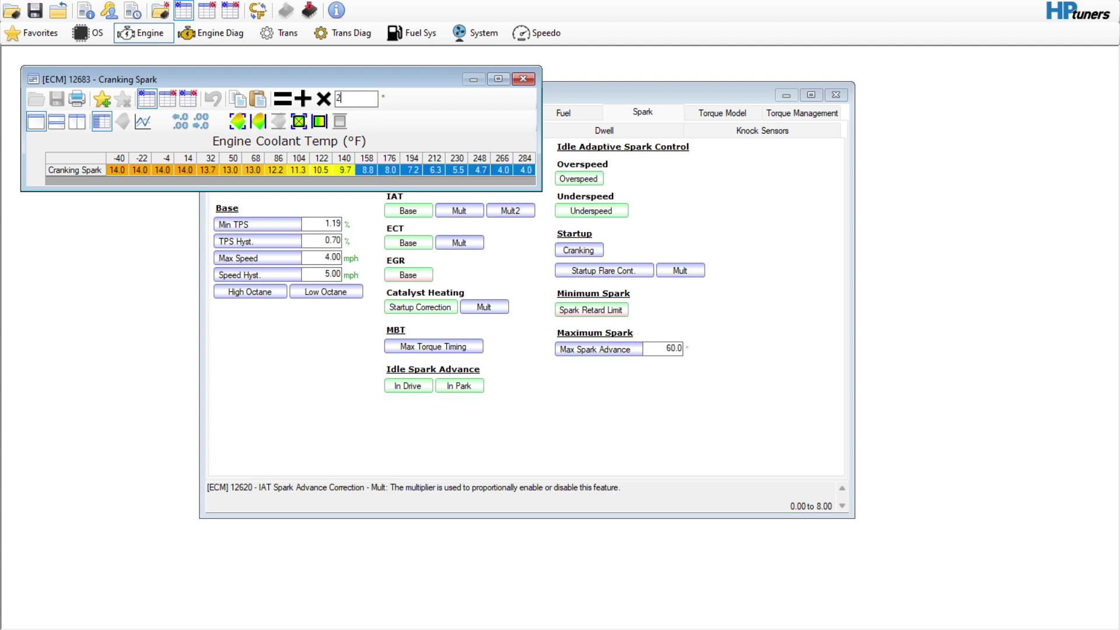
left_click(303, 100)
left_click_drag(298, 170, 372, 166)
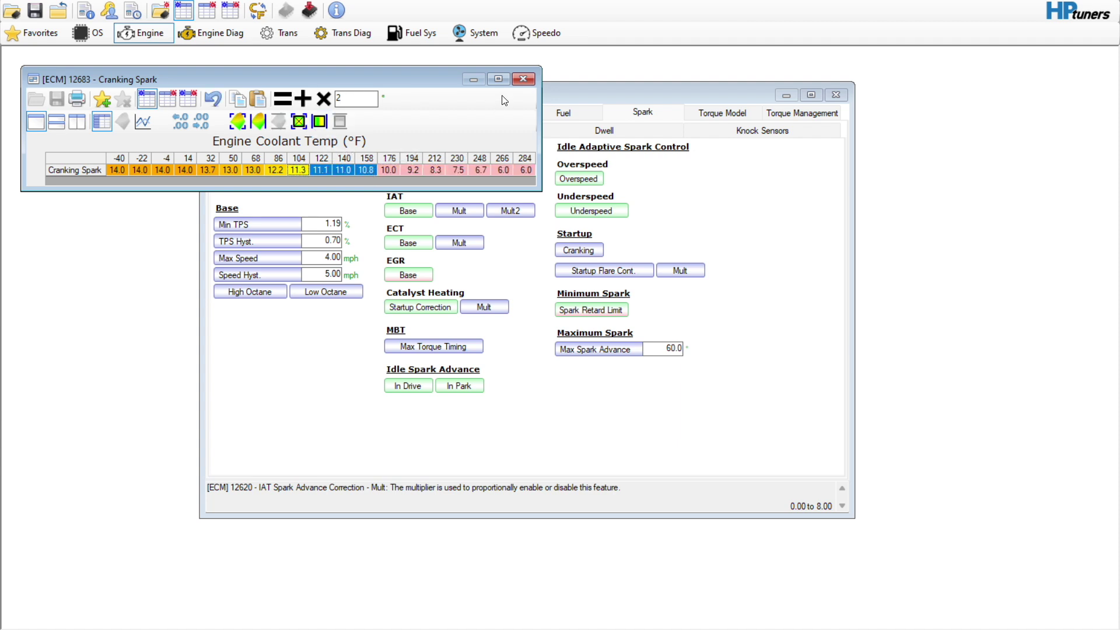
left_click(520, 79)
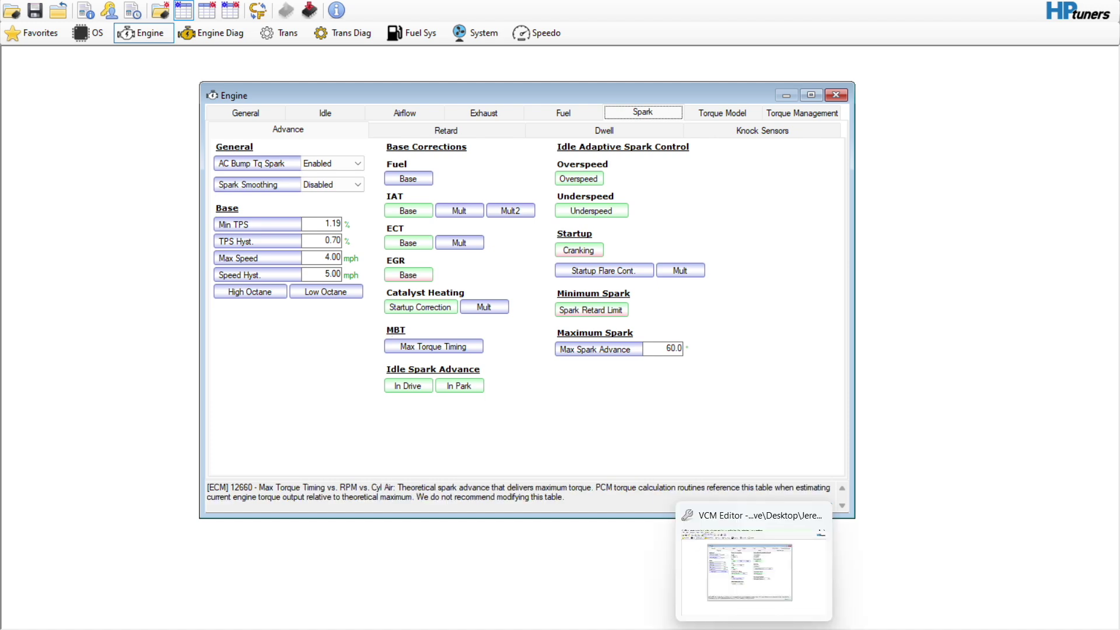
Launch BC_Trans from the Blue Cat Transmission Software folder.
left_click(789, 555)
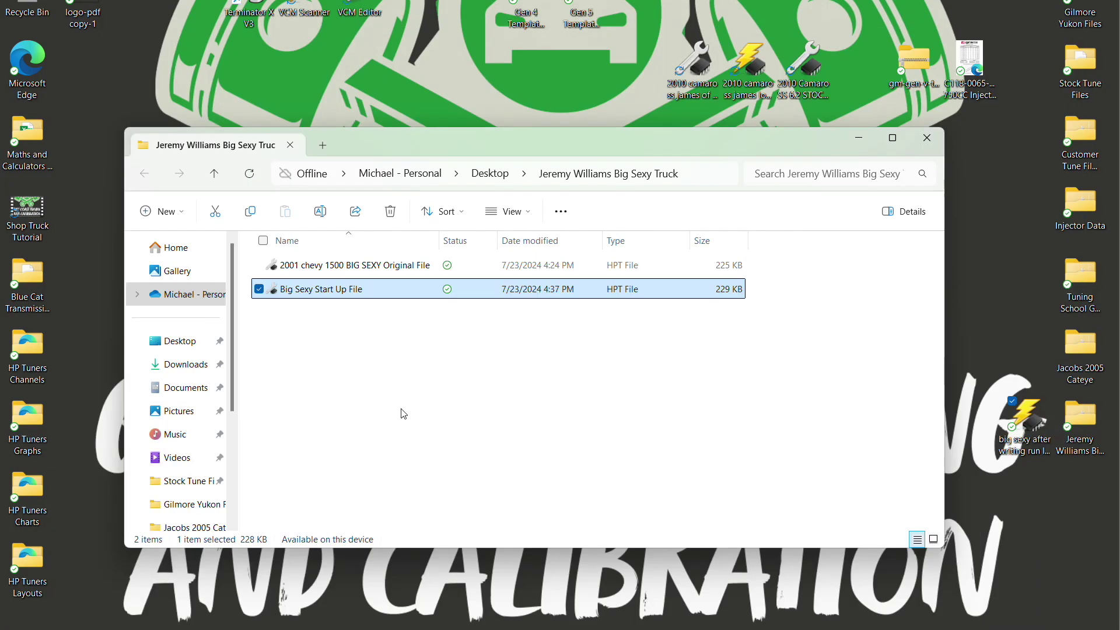
left_click(35, 257)
double_click(34, 253)
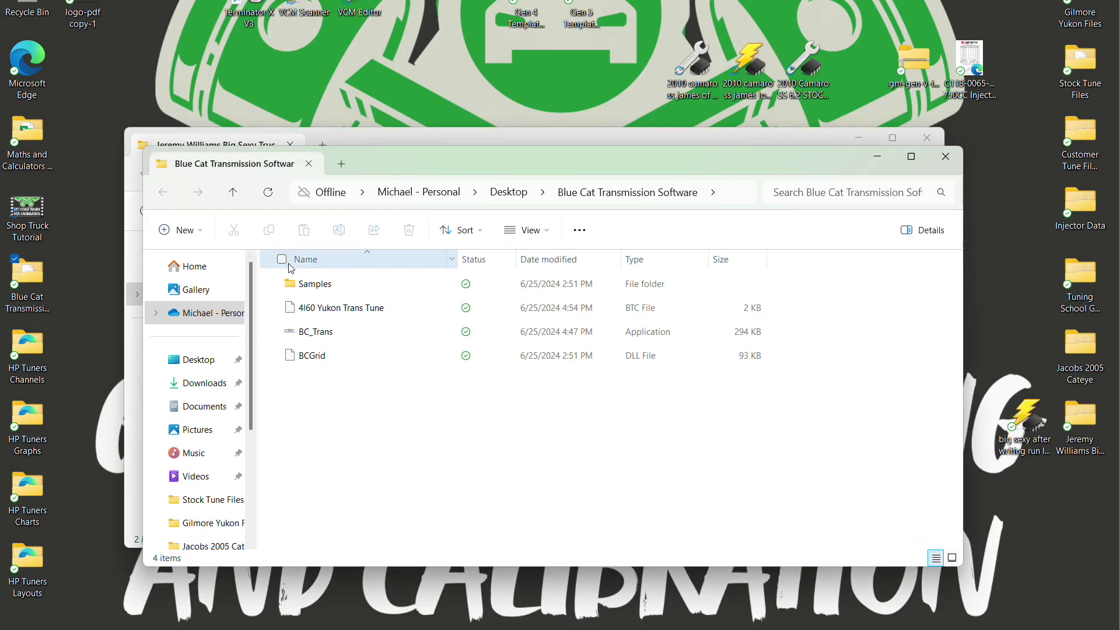
double_click(336, 332)
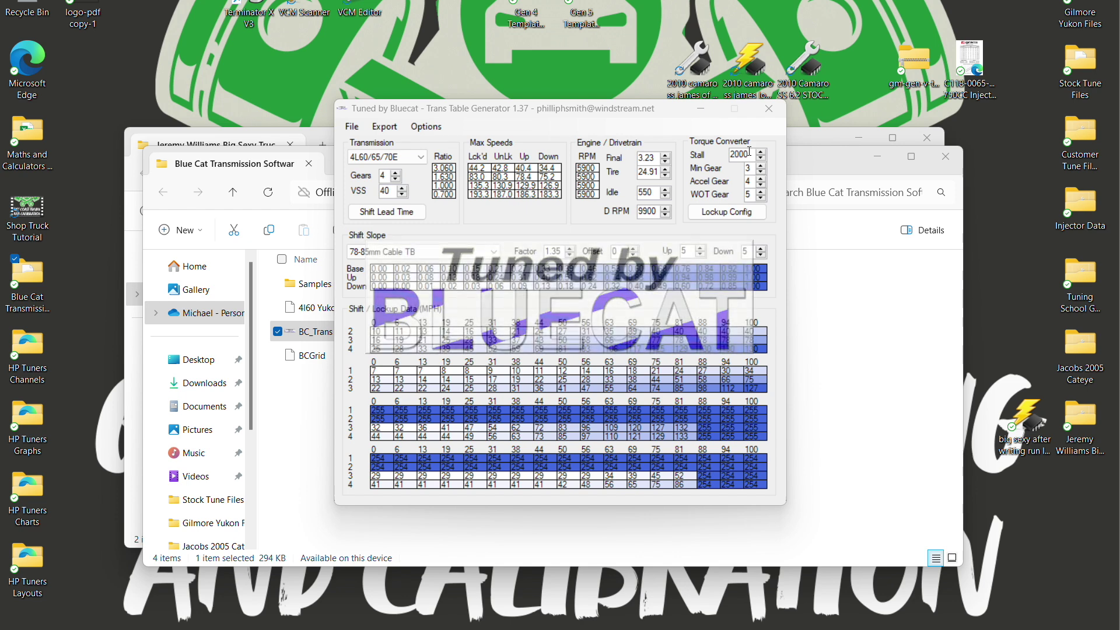
Raise the Bluecat idle speed to 750 rpm and keep the 78-85mm Cable TB shift slope.
type("1800")
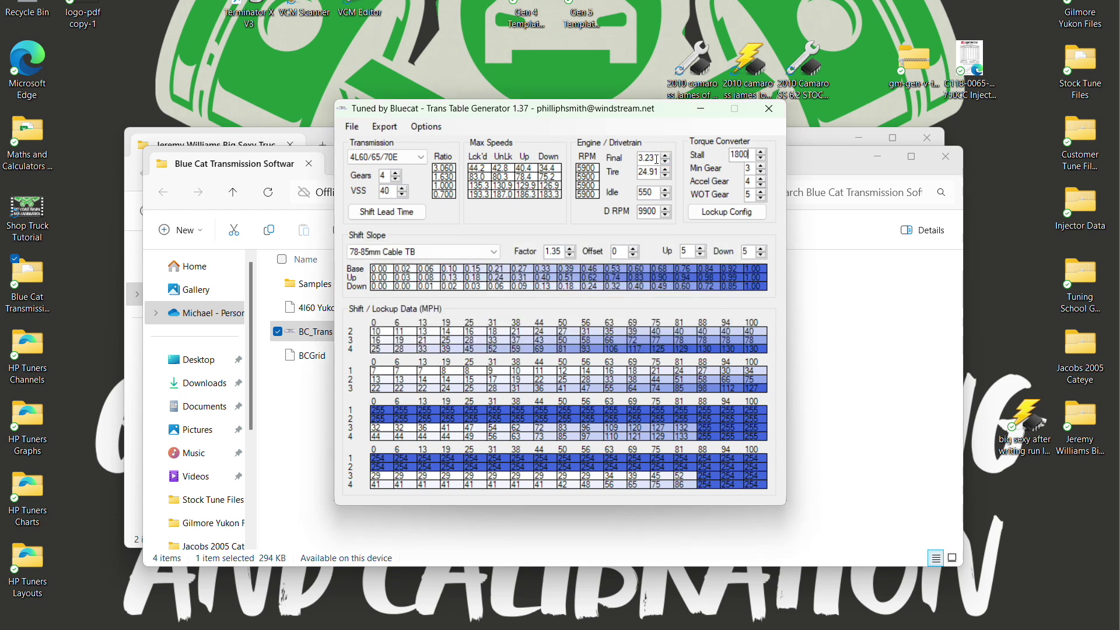
left_click(649, 194)
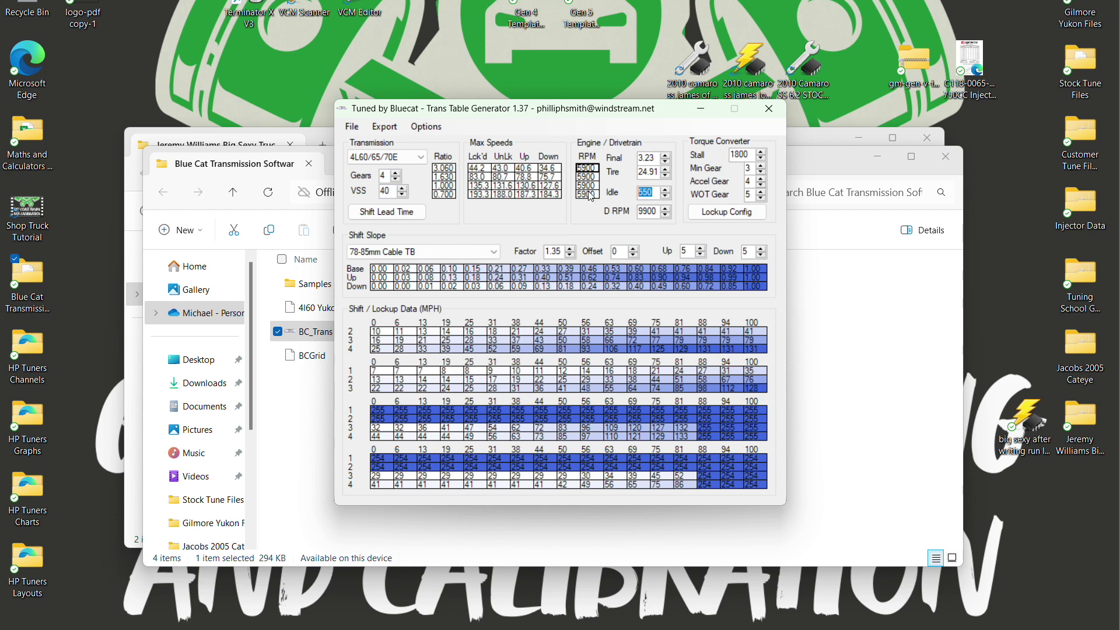
type("750")
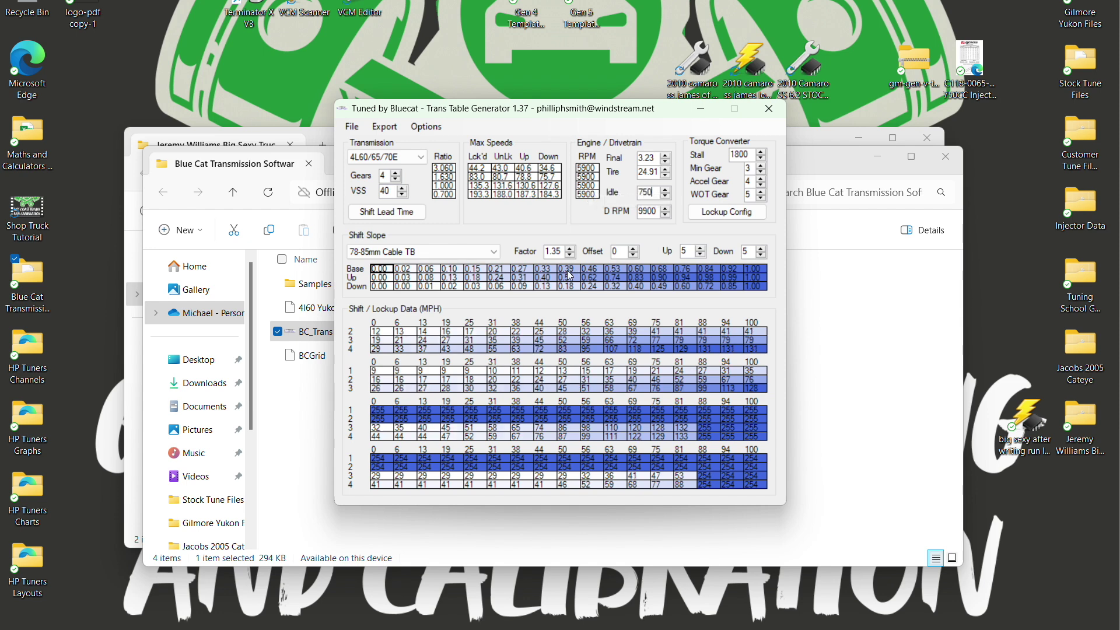
left_click(460, 257)
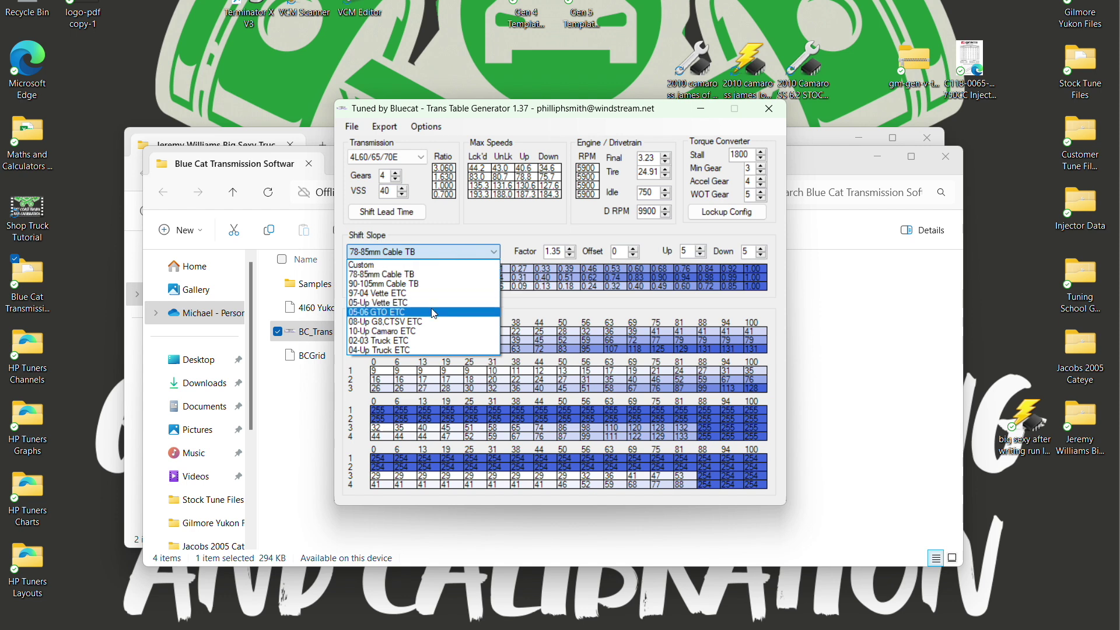
left_click(420, 274)
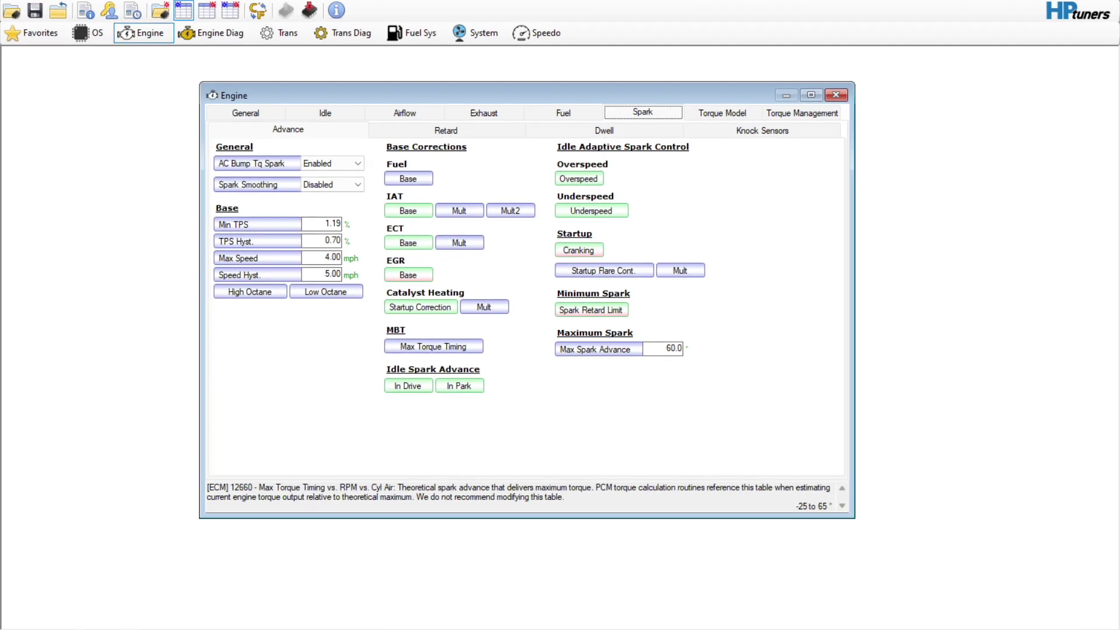
Check the Gear/Tire Wizard for the tune's 44.00 tire size and 5.13 gear ratio.
key("alt+c")
key("Left")
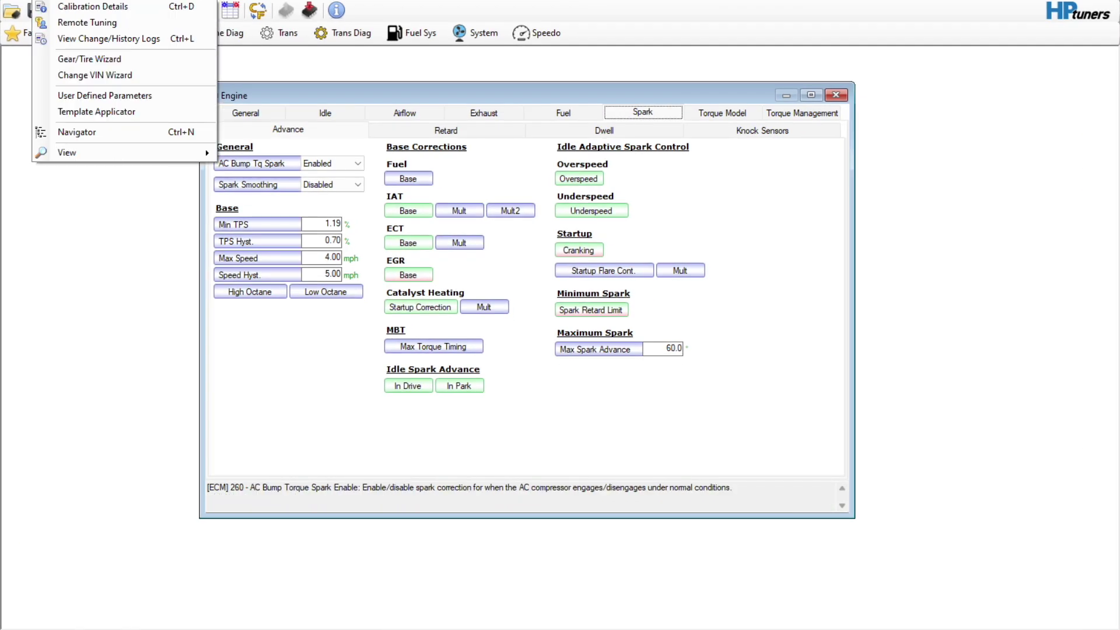
left_click(82, 59)
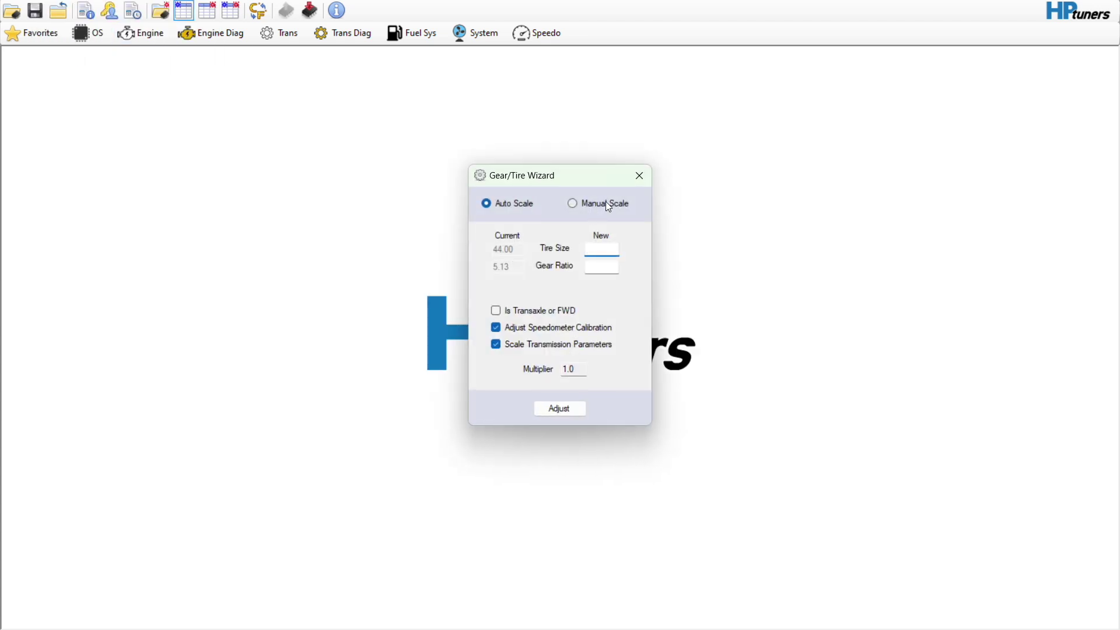
left_click(634, 184)
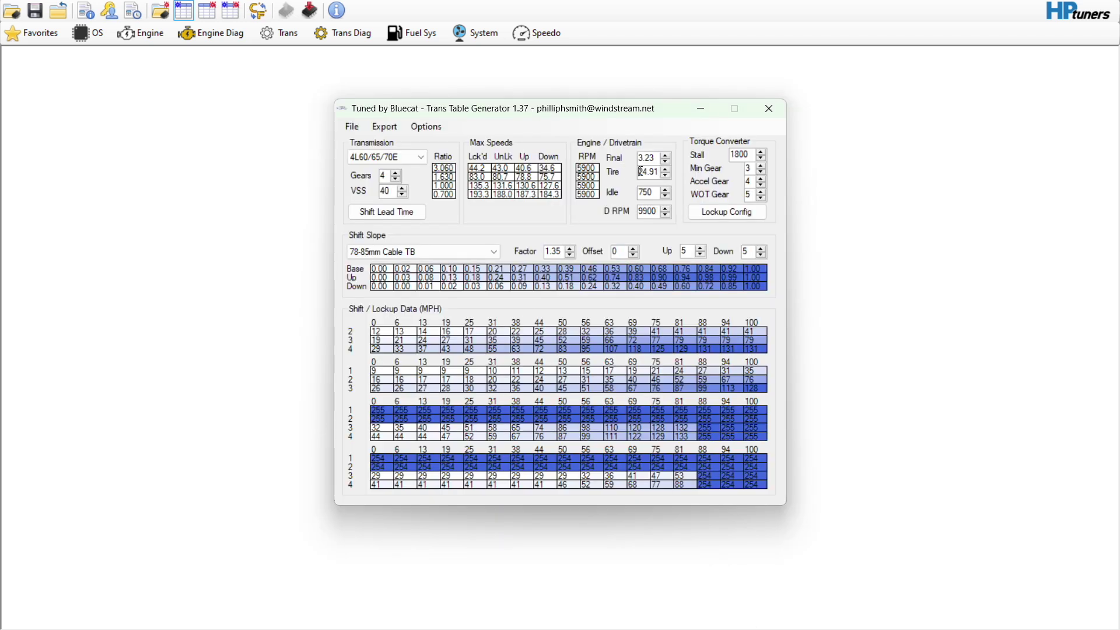
Enter tire size 44 and final drive 5.13 in the Trans Table Generator.
left_click_drag(637, 172, 684, 176)
type("44")
key("shift+Tab")
type("5.13")
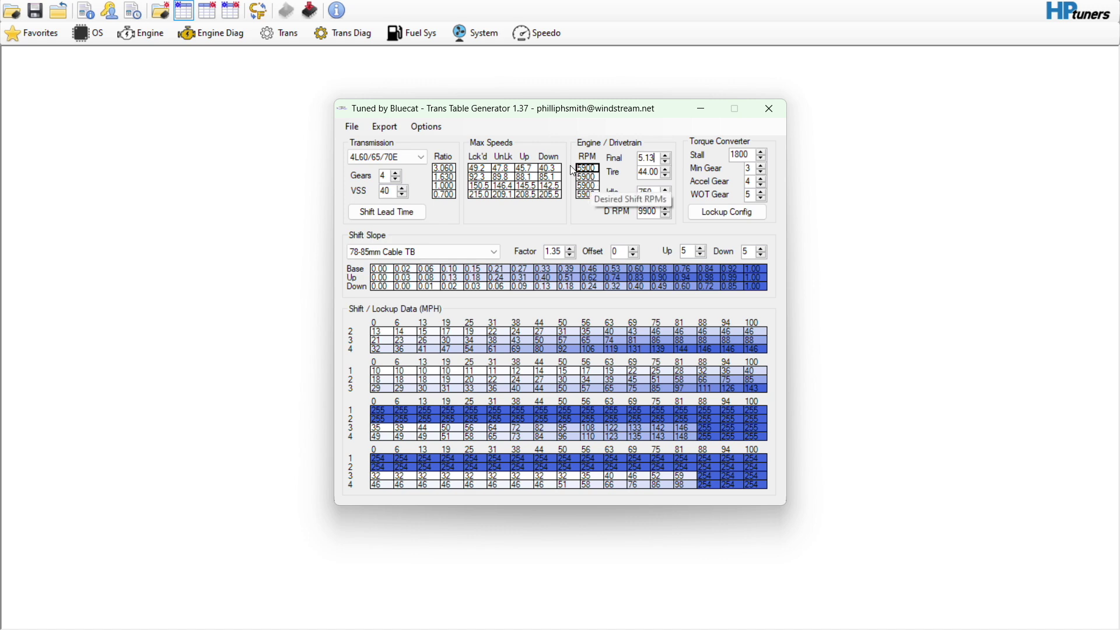
left_click(394, 127)
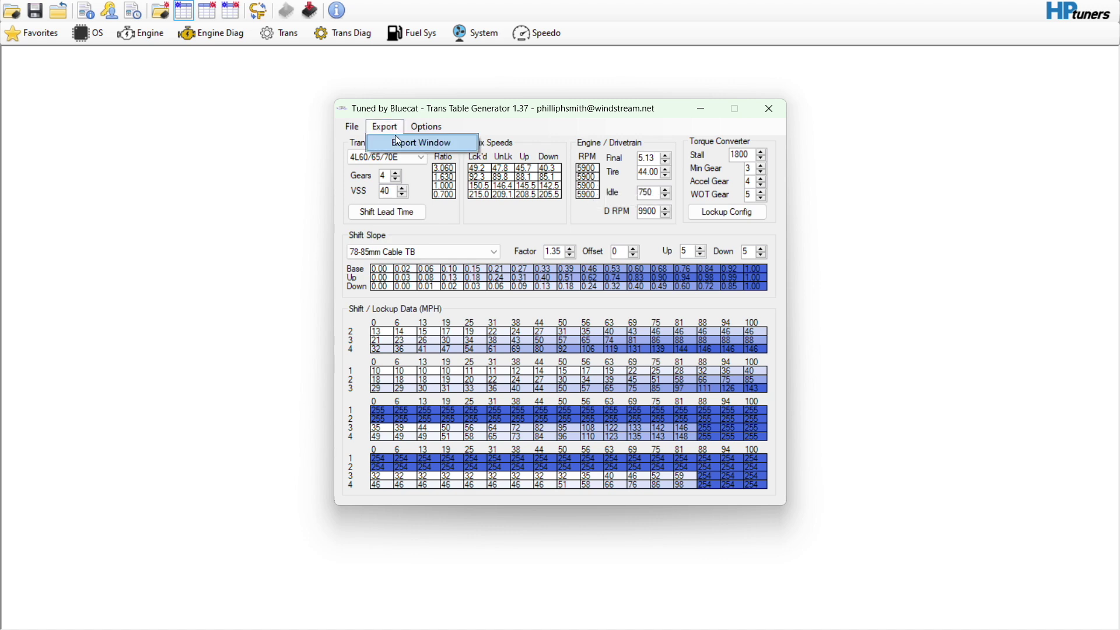
Open Blue Cat's Export Data window, close the compare file, and copy the main shift table.
left_click(417, 143)
left_click(729, 548)
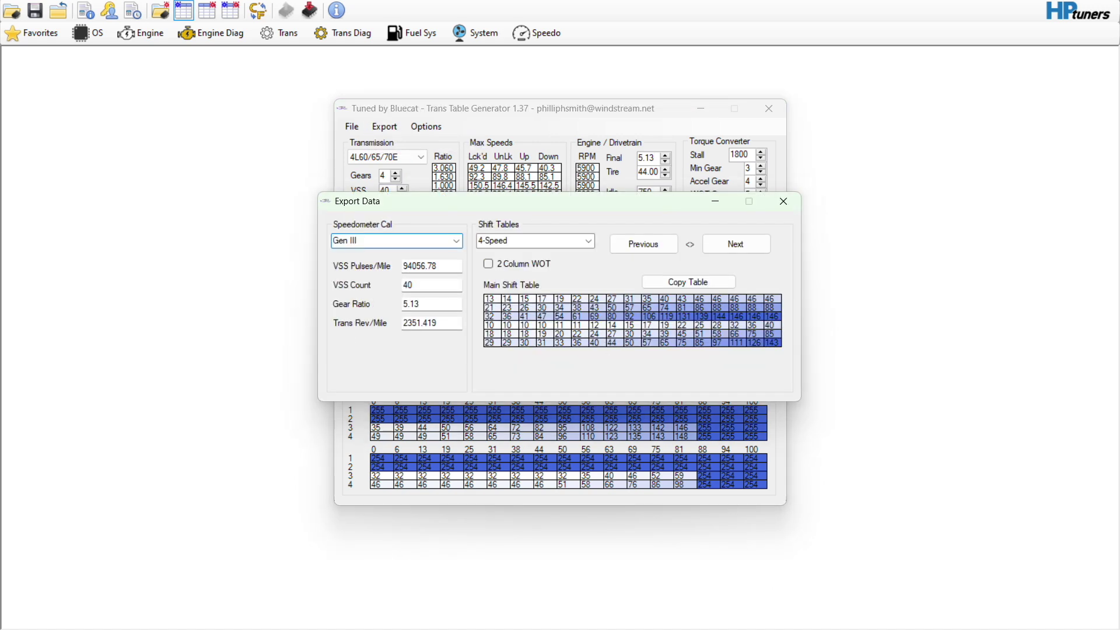
left_click(273, 32)
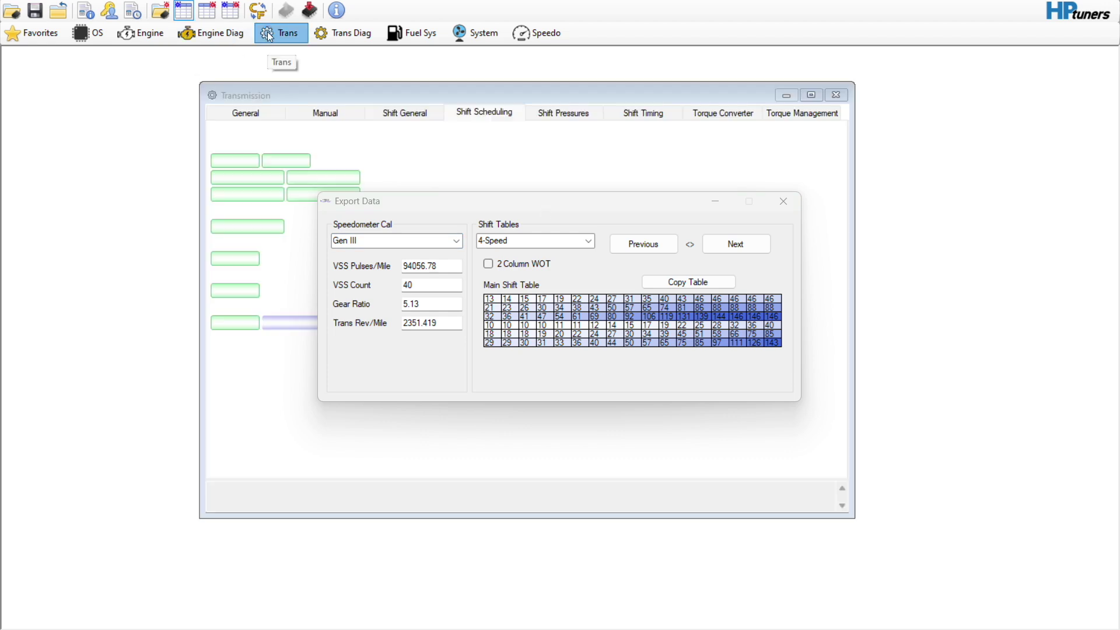
left_click(108, 10)
left_click(122, 23)
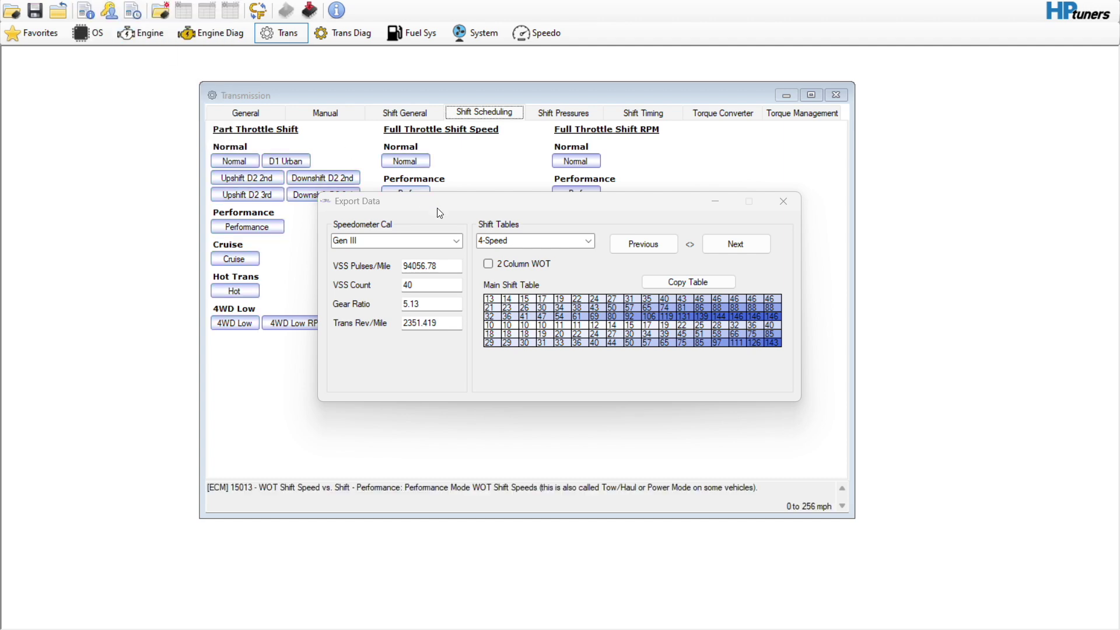
left_click_drag(474, 212, 601, 242)
left_click(815, 314)
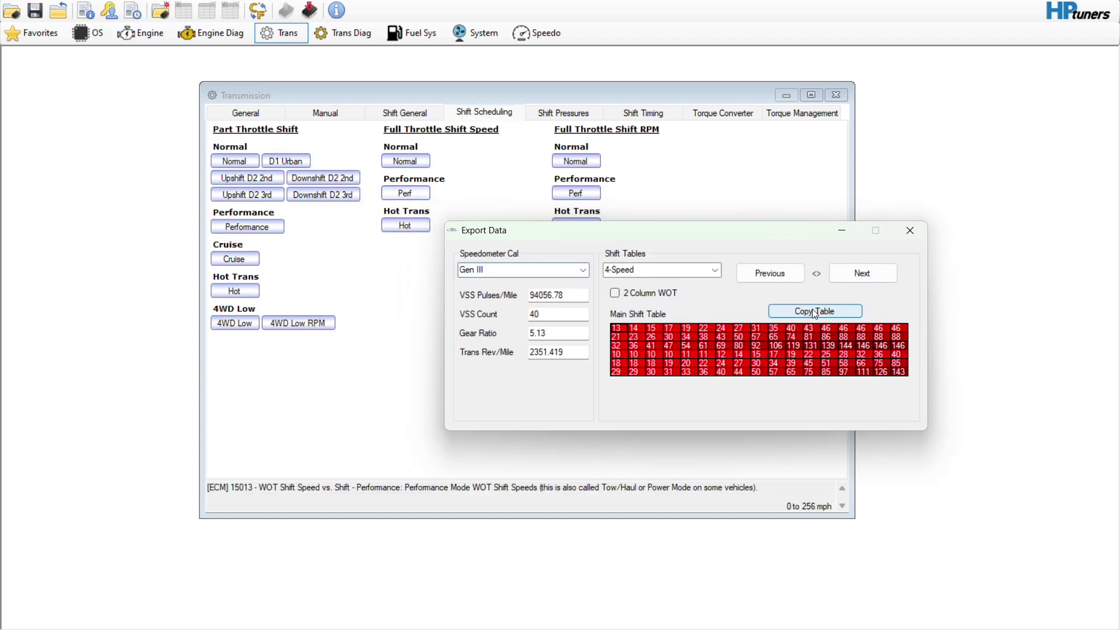
Paste the shift values into the Normal and Performance part-throttle shift speed tables.
left_click(240, 163)
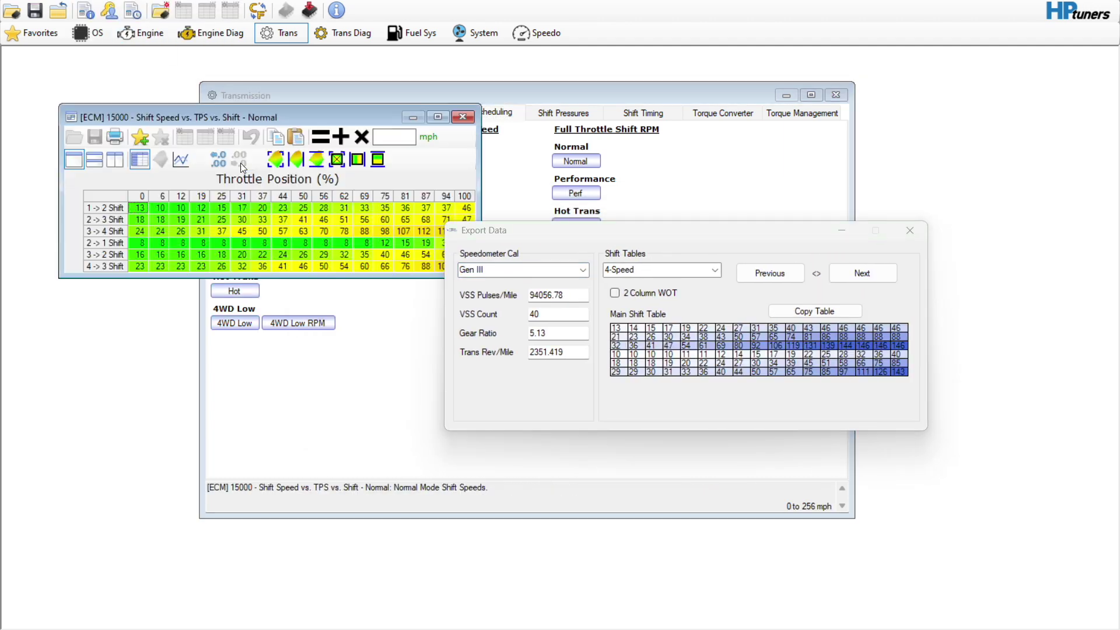
left_click(118, 198)
right_click(117, 197)
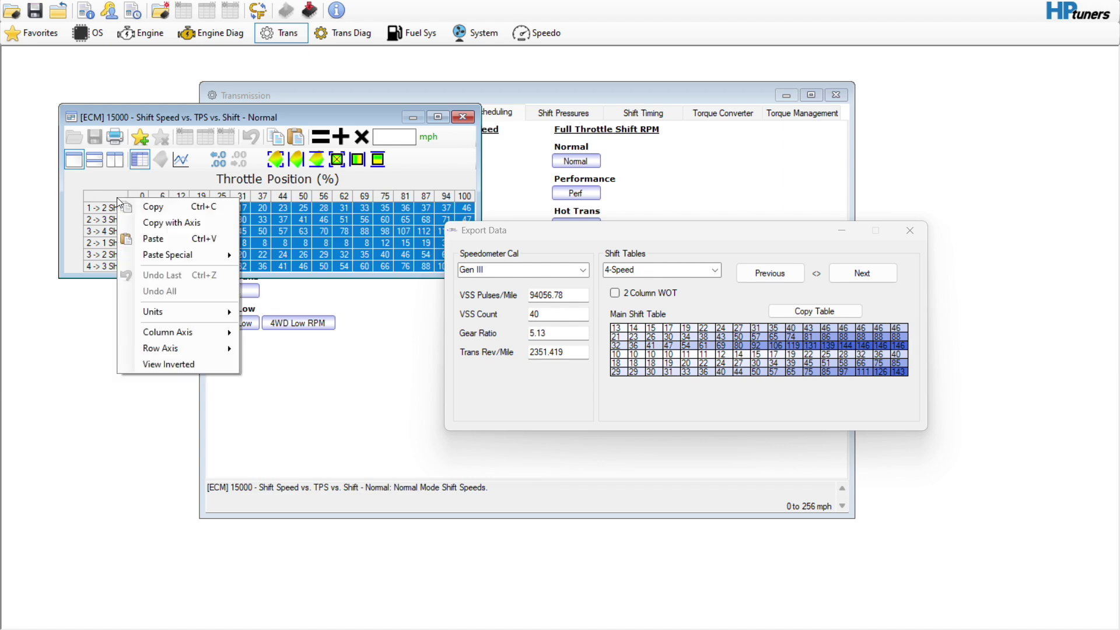
left_click(144, 236)
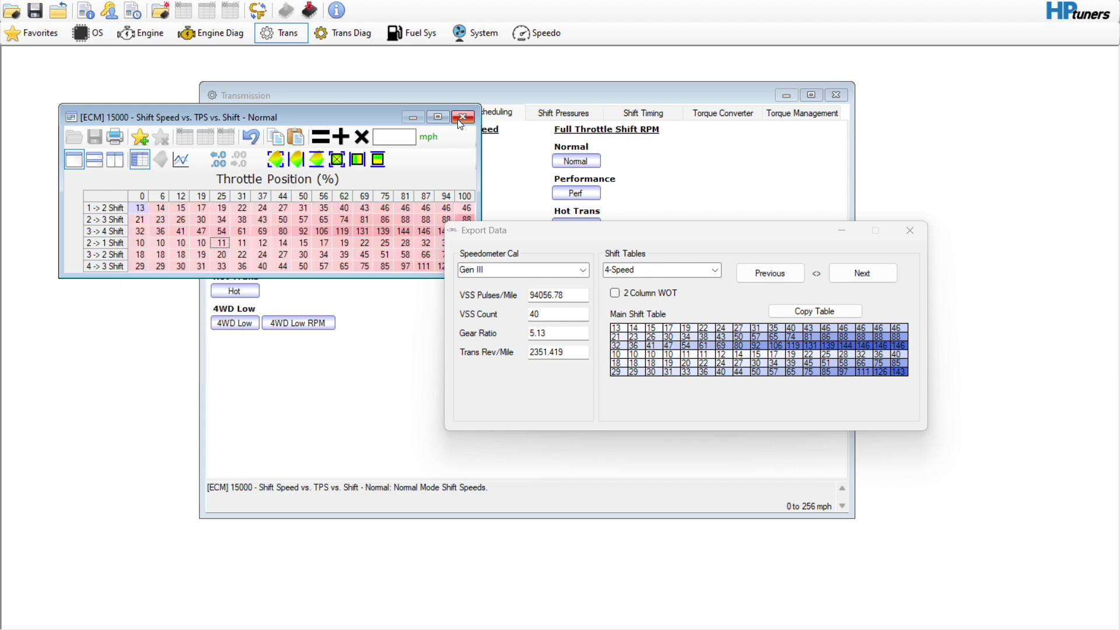
left_click(462, 117)
left_click(250, 228)
left_click(127, 215)
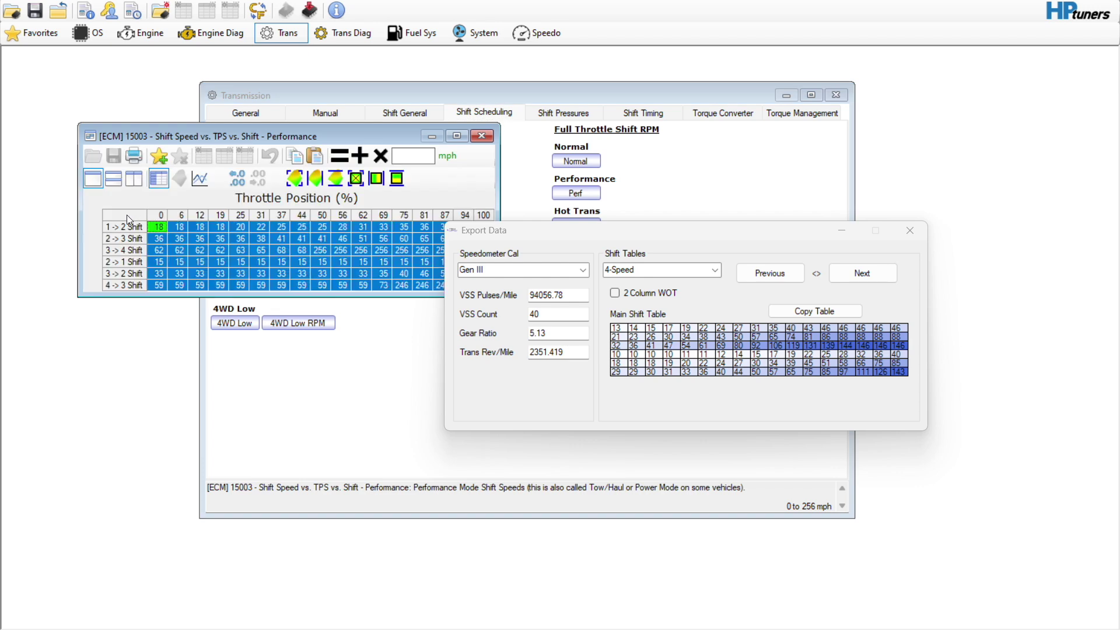
right_click(128, 220)
left_click(247, 252)
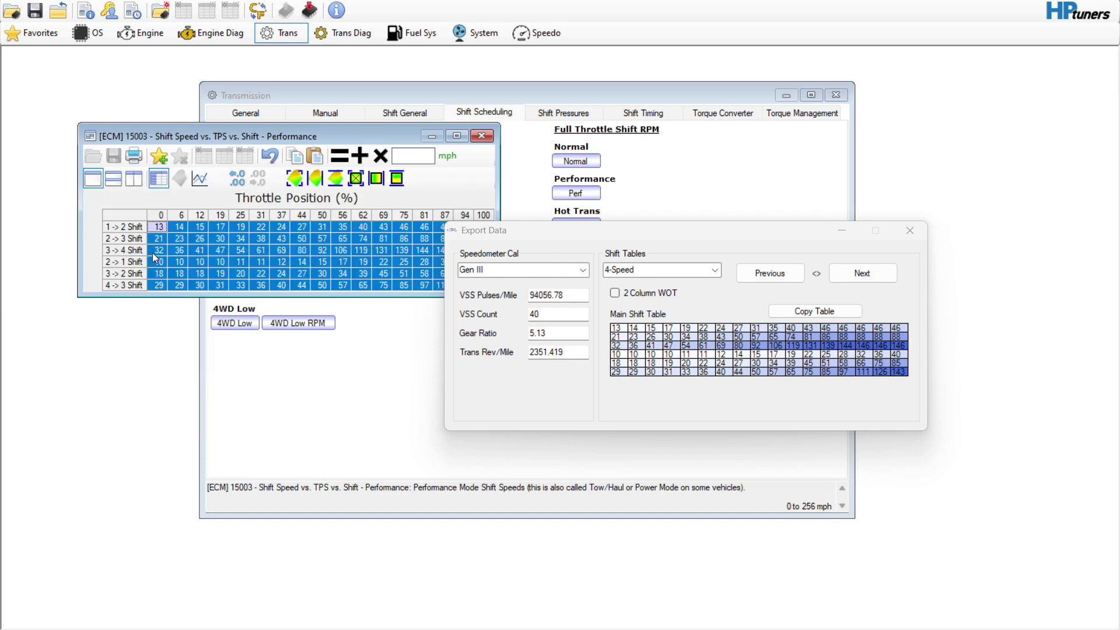
left_click(482, 136)
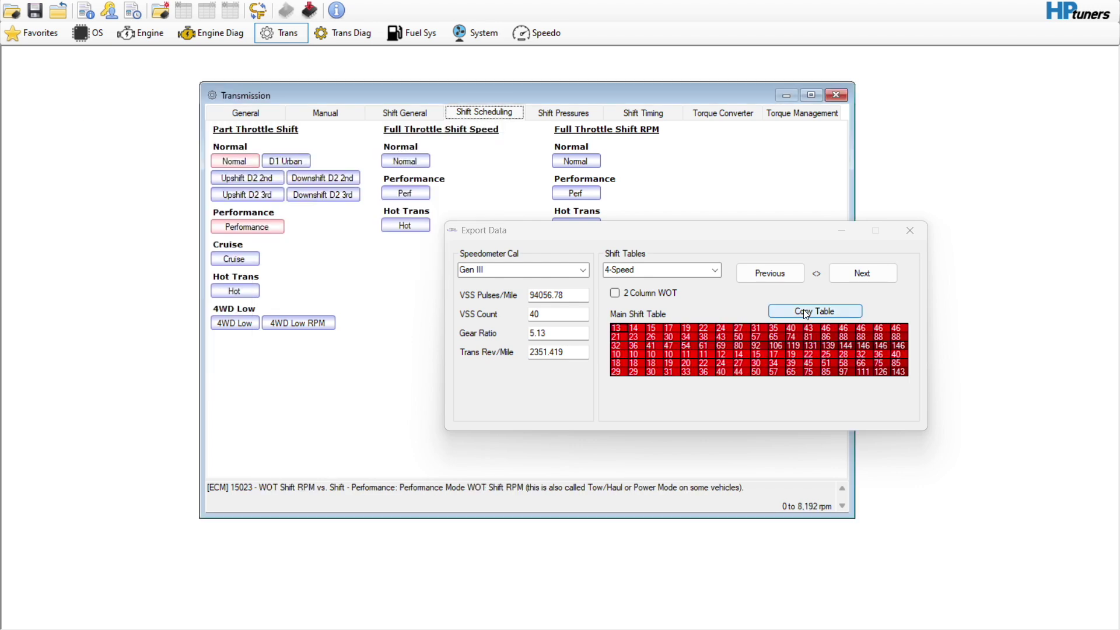
Paste the WOT shift speeds (46, 88, 146, 40, 85, 143) into Normal and Performance tables.
left_click(869, 274)
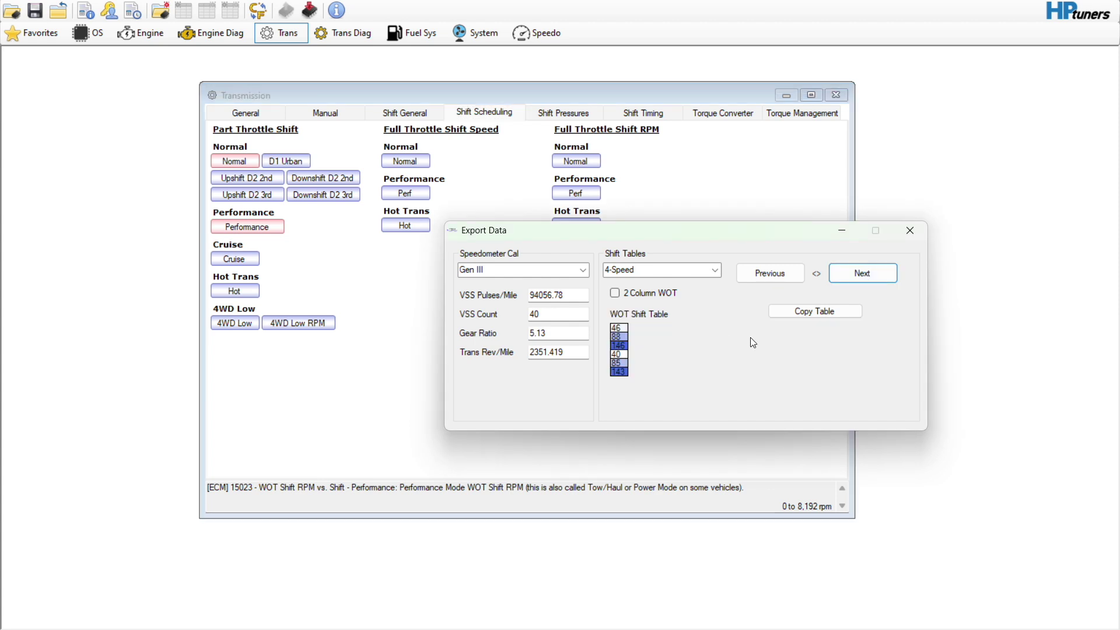
left_click(804, 310)
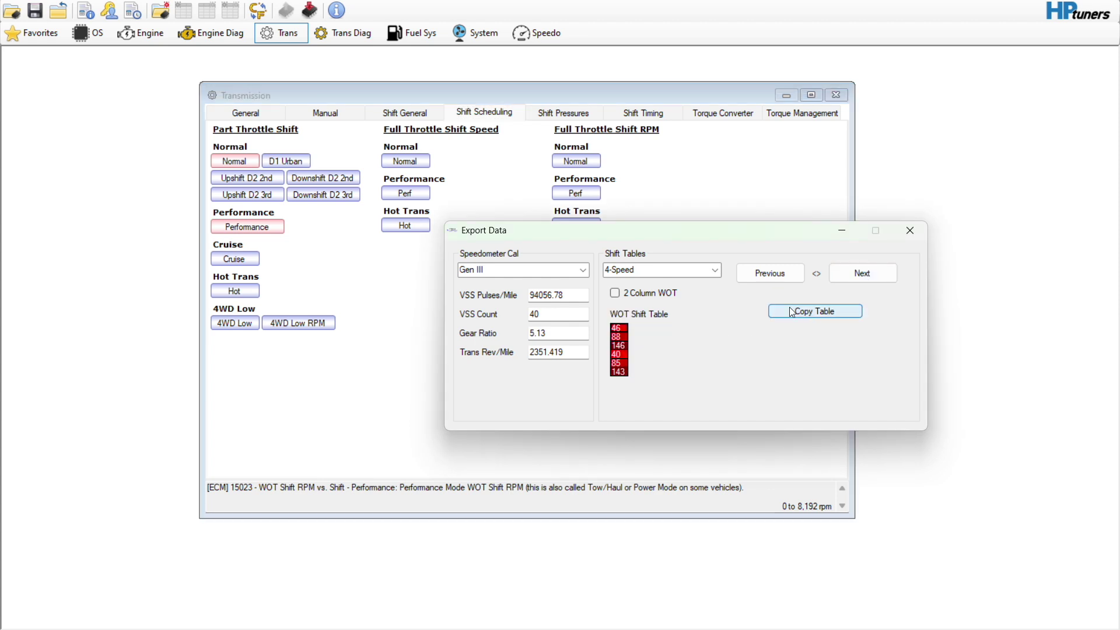
left_click(416, 163)
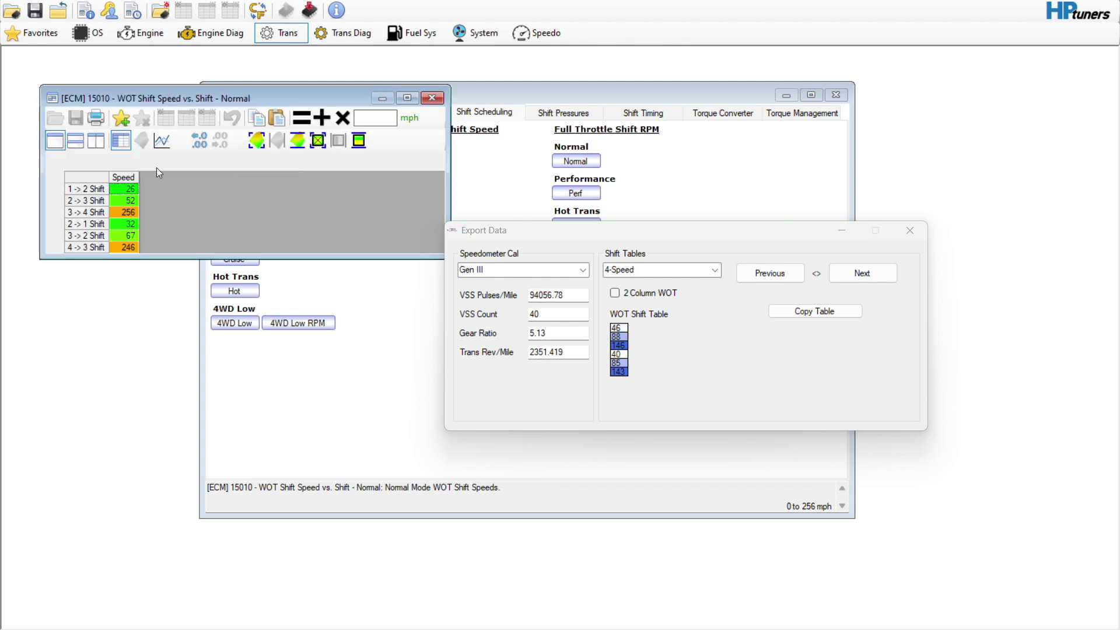
left_click(92, 175)
right_click(92, 173)
left_click(110, 208)
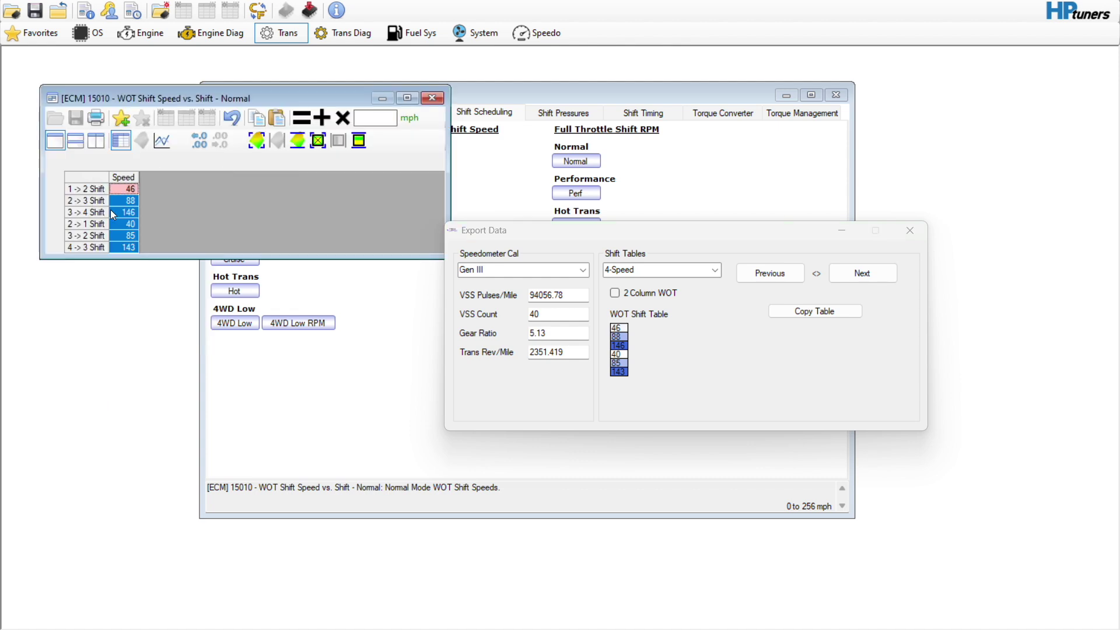
left_click(432, 97)
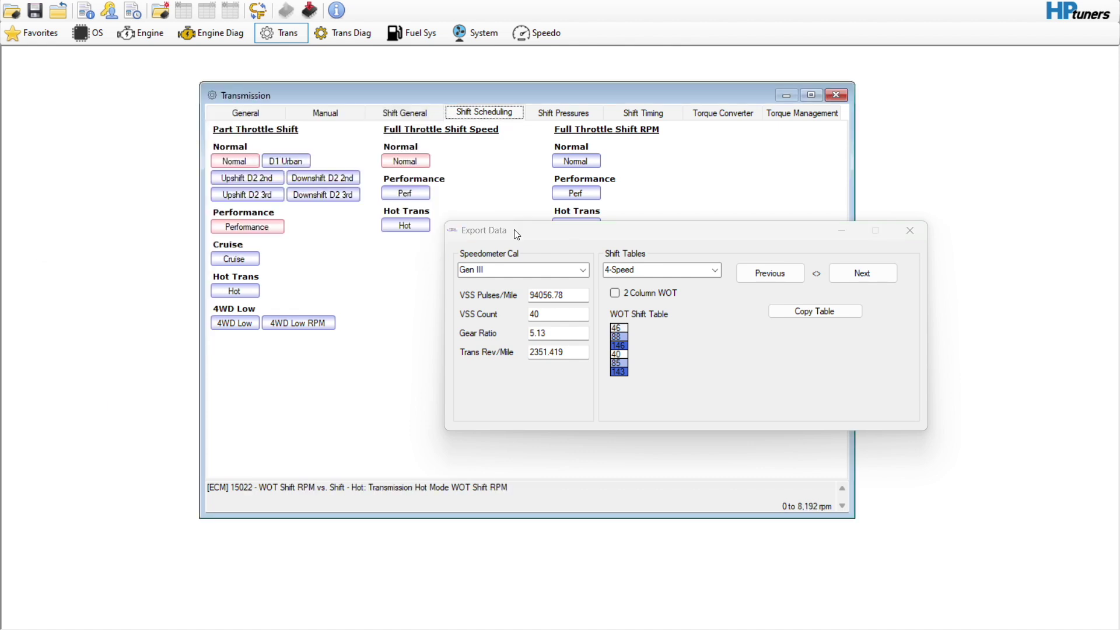
left_click(405, 193)
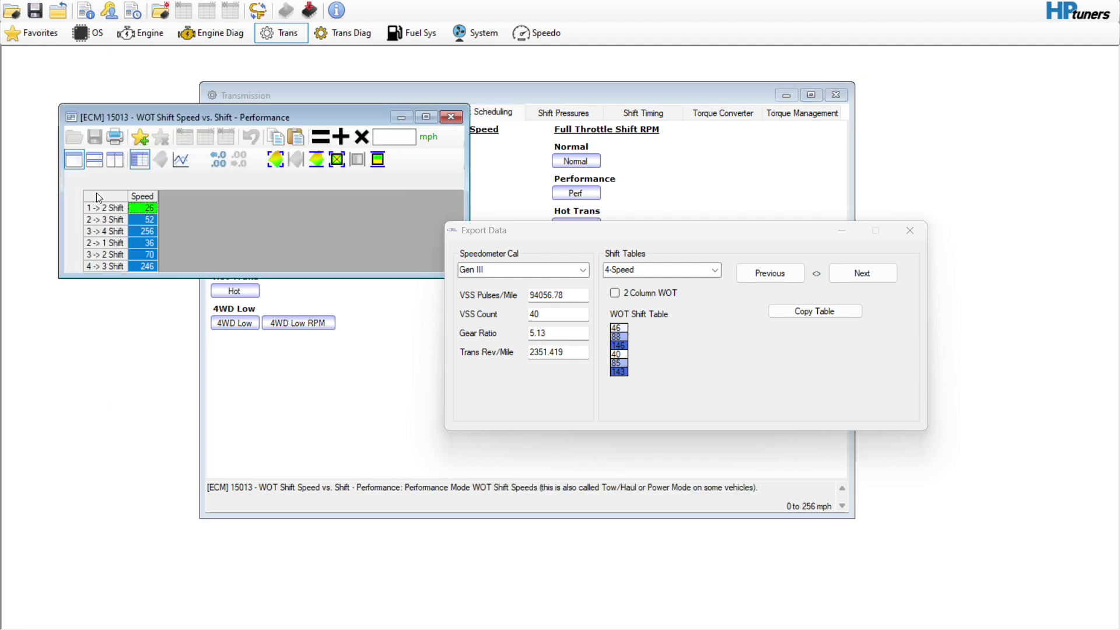
right_click(97, 193)
left_click(140, 232)
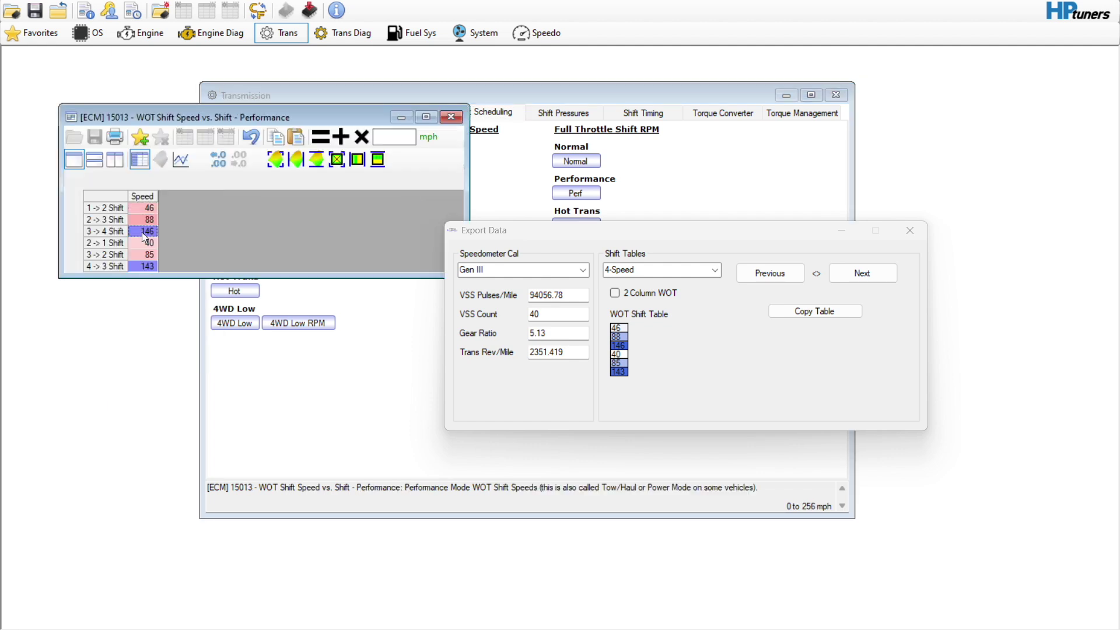
left_click(450, 116)
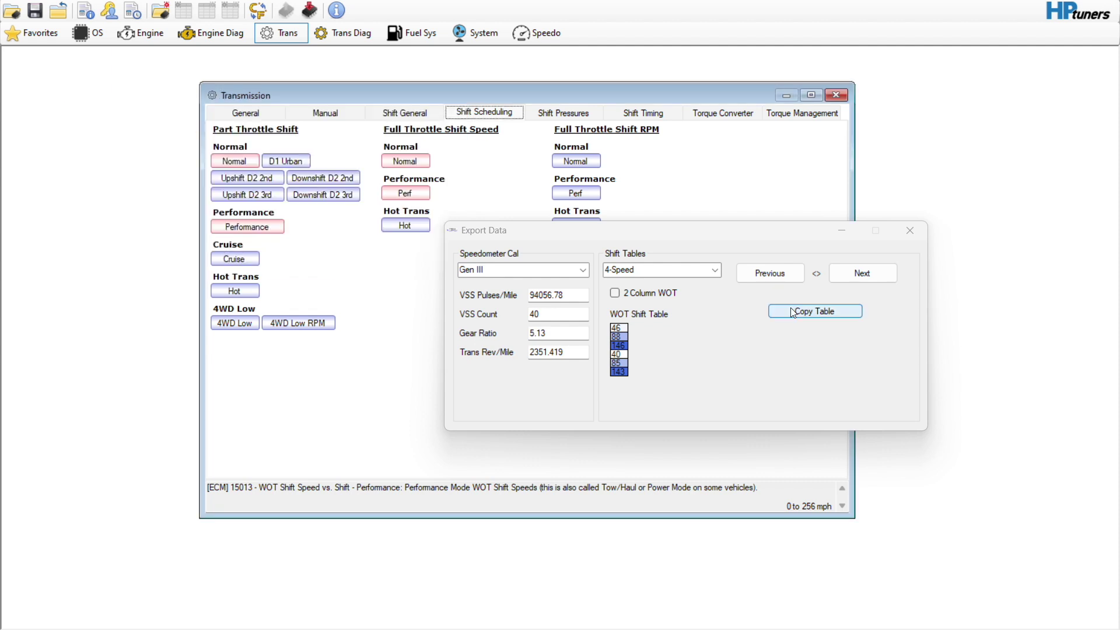
Paste WOT shift RPMs 5,650, 5,800 and 5,850 into the Normal and Performance shift RPM tables.
left_click(859, 282)
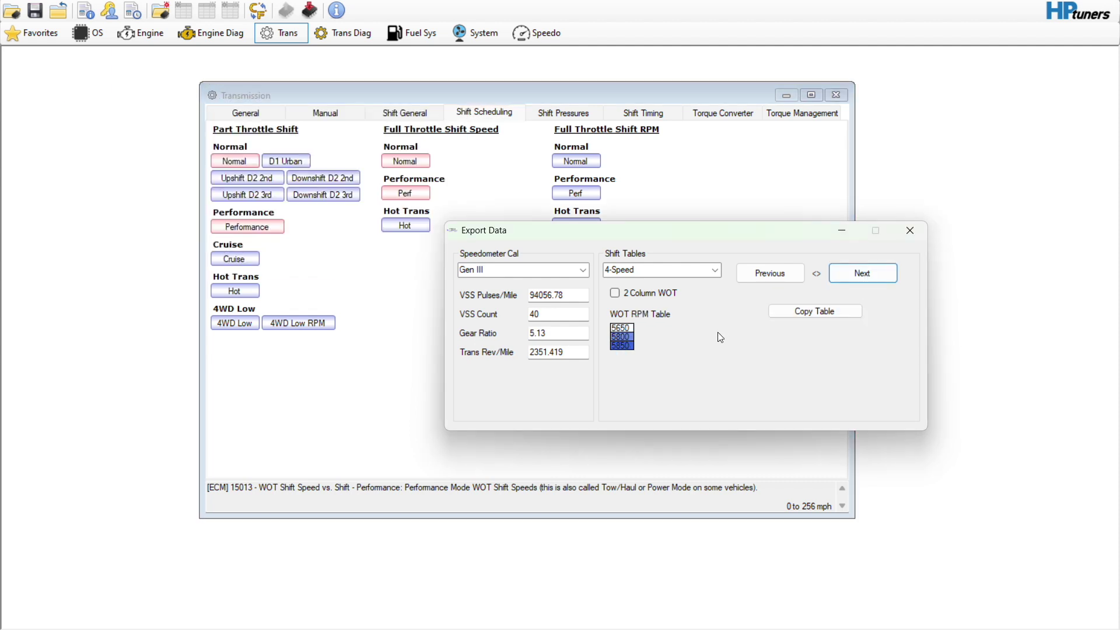
left_click(803, 317)
left_click(575, 161)
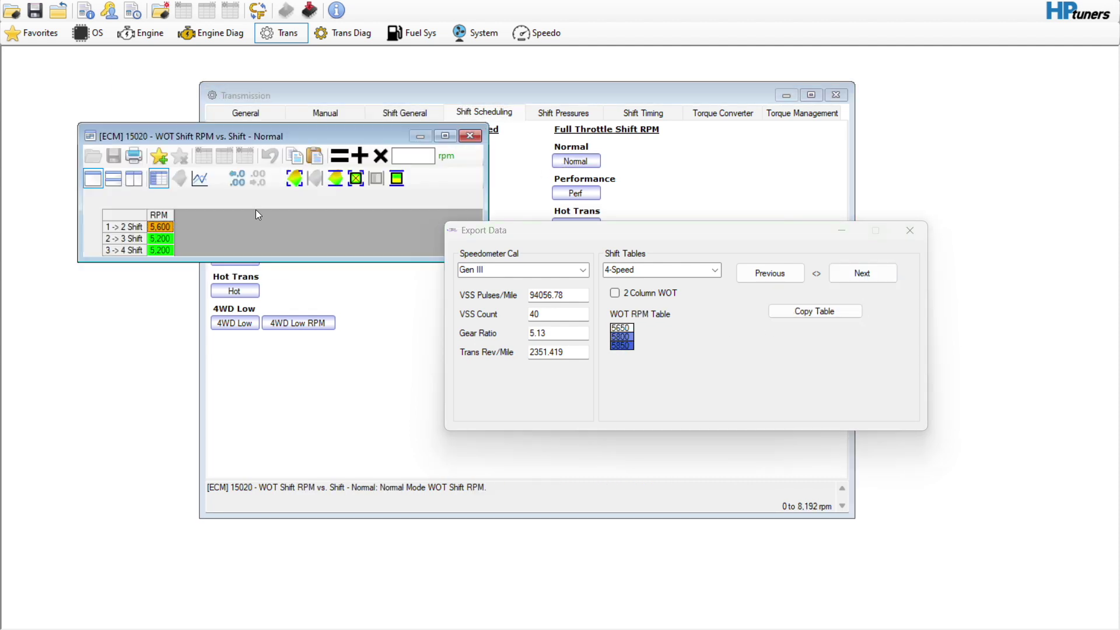
left_click(132, 212)
right_click(131, 211)
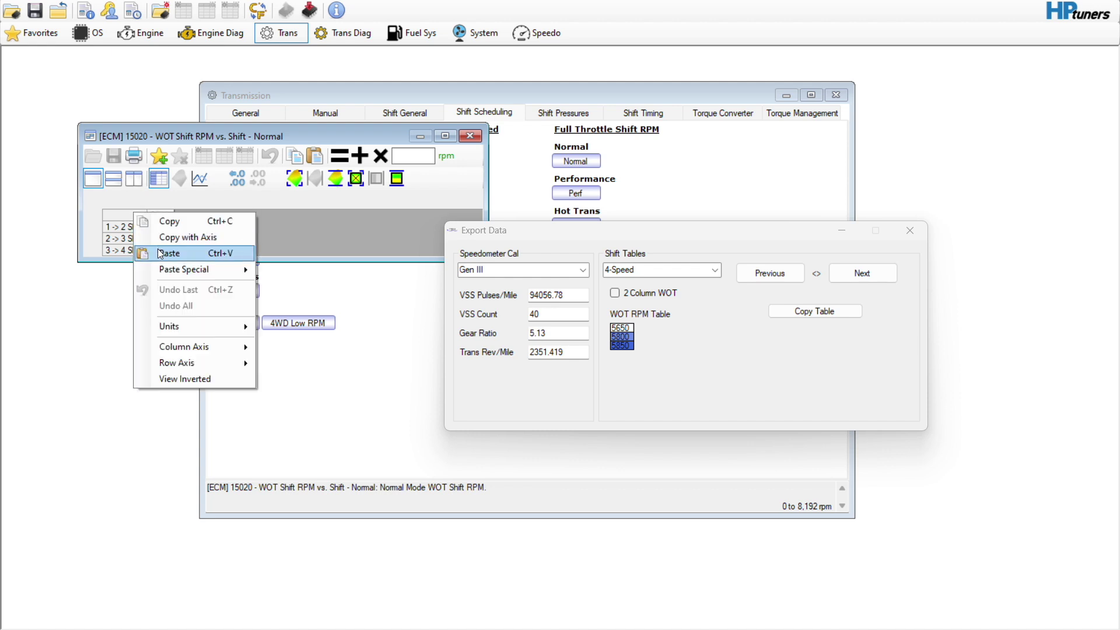
left_click(161, 255)
left_click(470, 135)
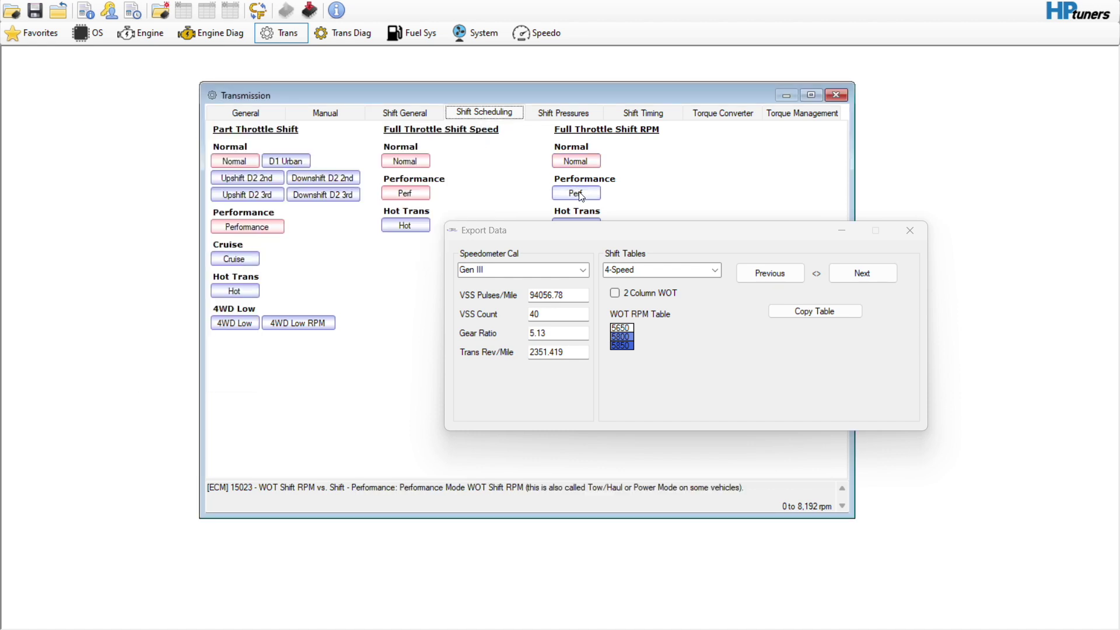
left_click(575, 193)
left_click(194, 274)
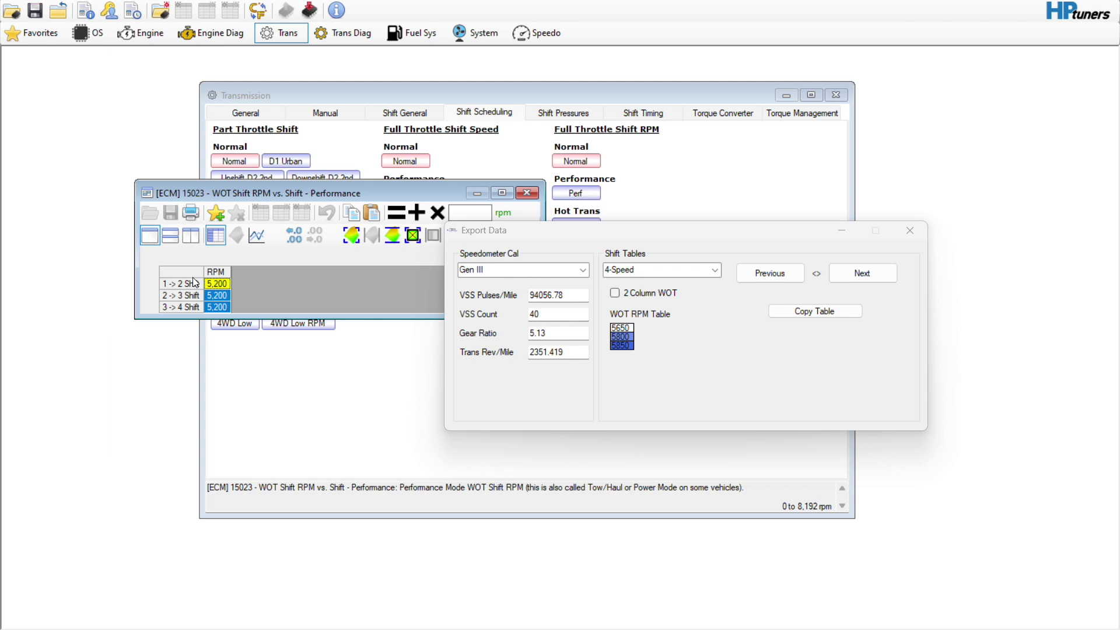
right_click(194, 283)
left_click(222, 318)
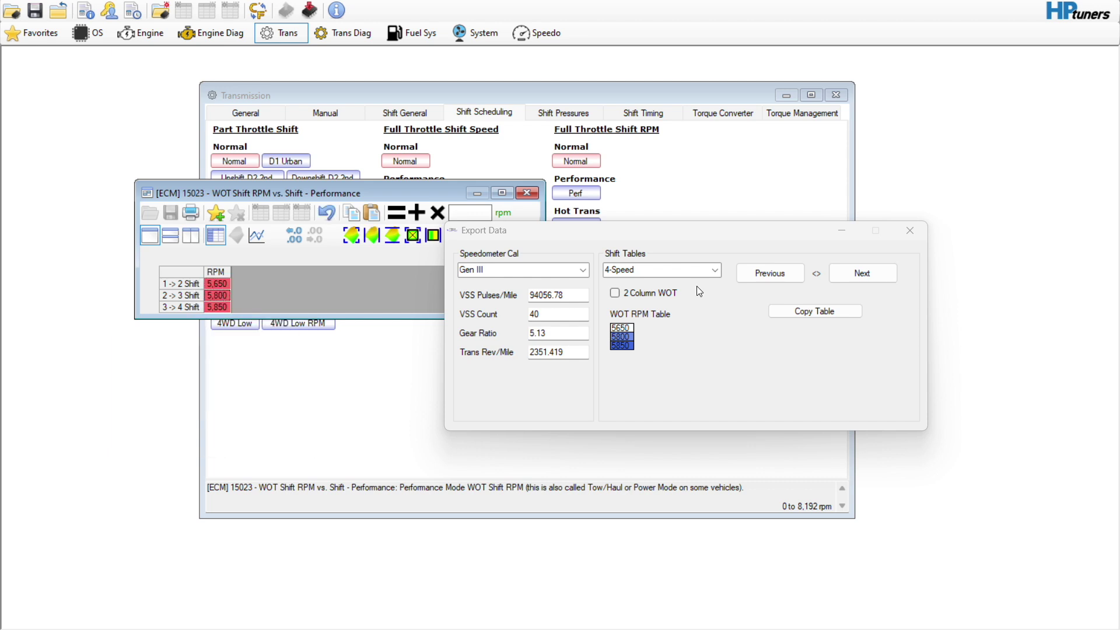
left_click(860, 275)
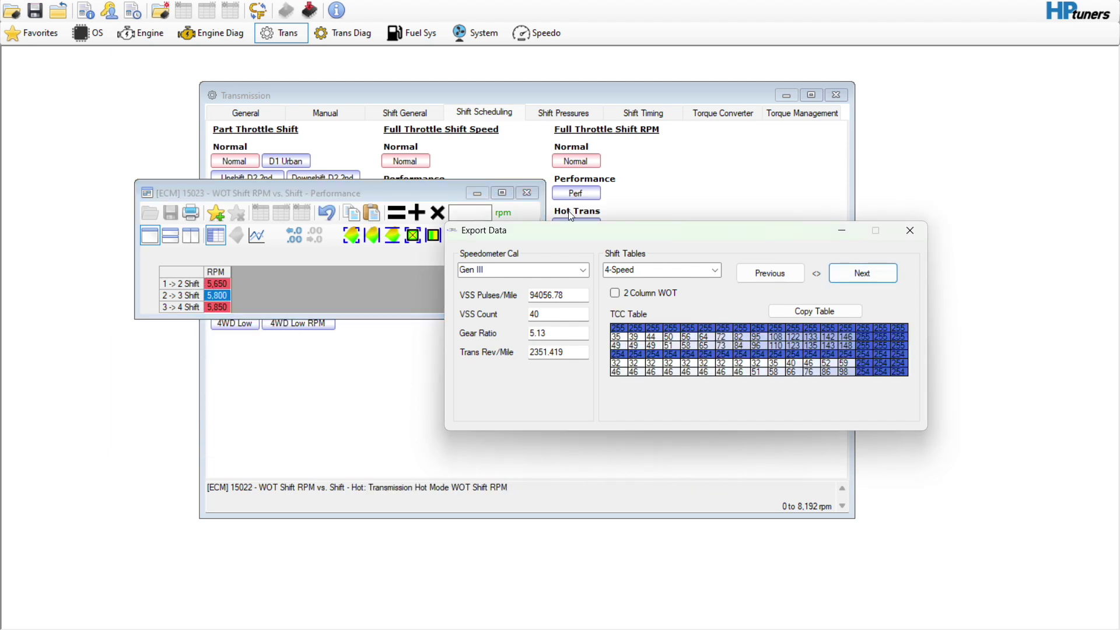
Copy Blue Cat's TCC values and paste them into the Normal TCC apply/release speed table.
left_click(807, 309)
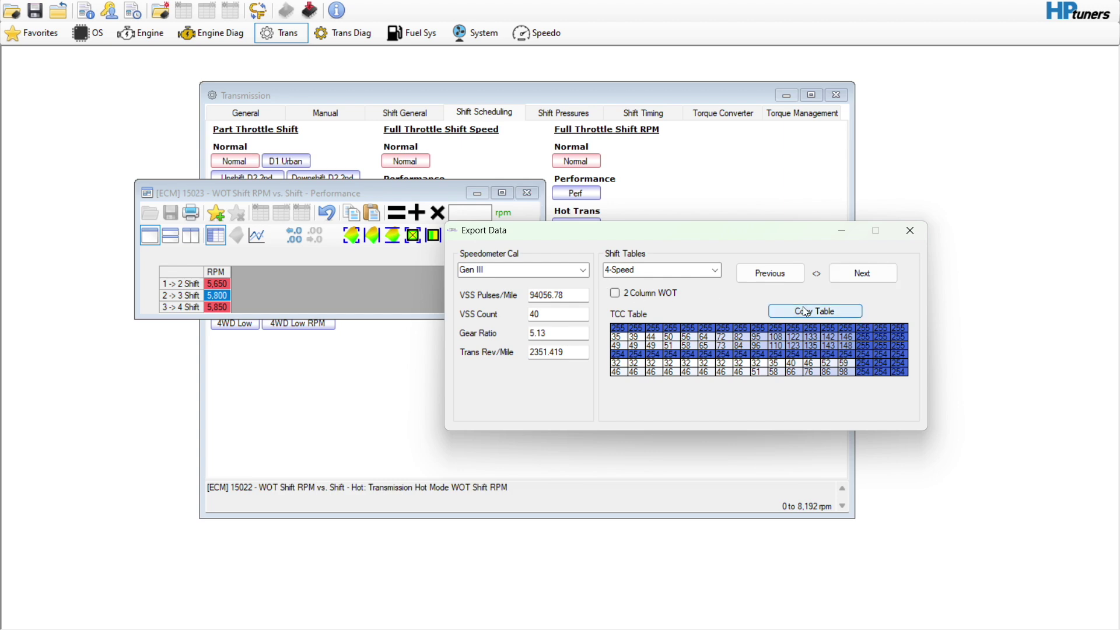
left_click(526, 193)
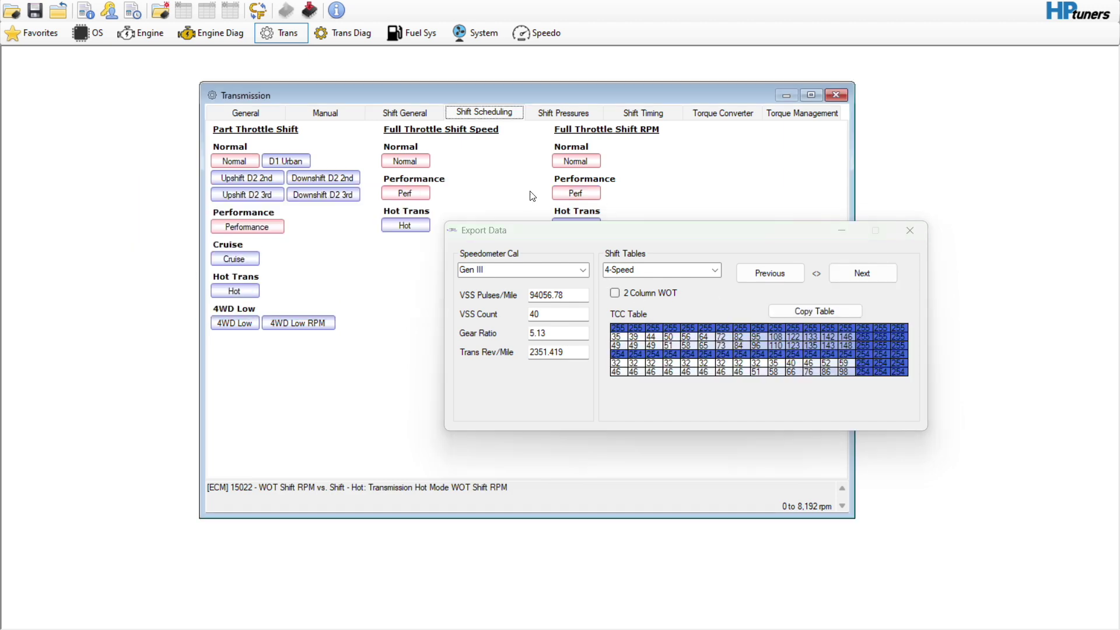
left_click(715, 114)
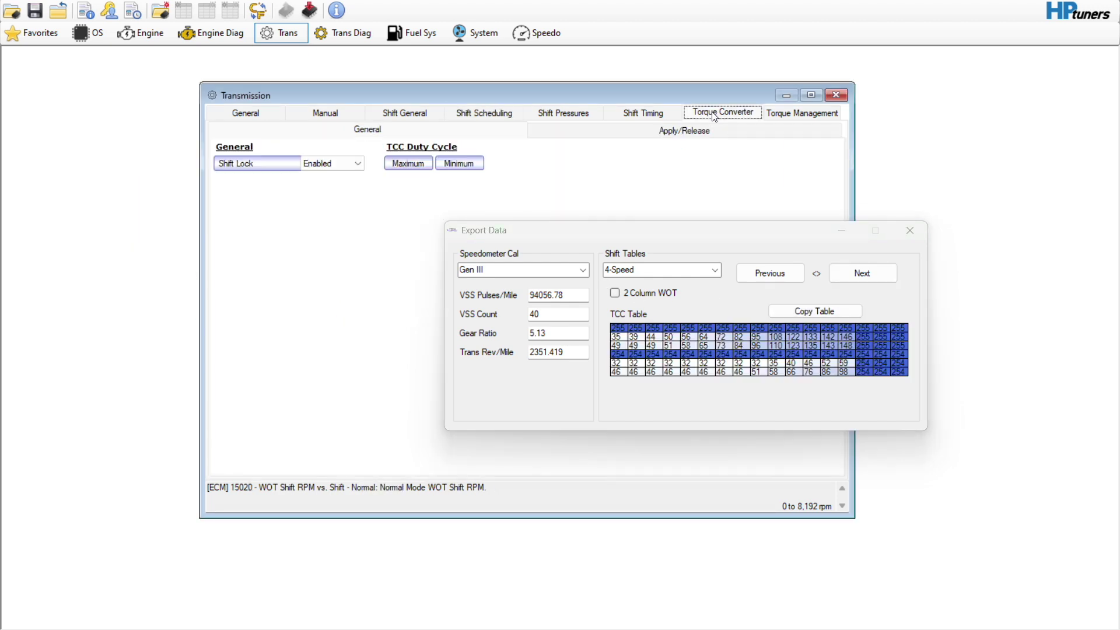
left_click(563, 131)
left_click(237, 178)
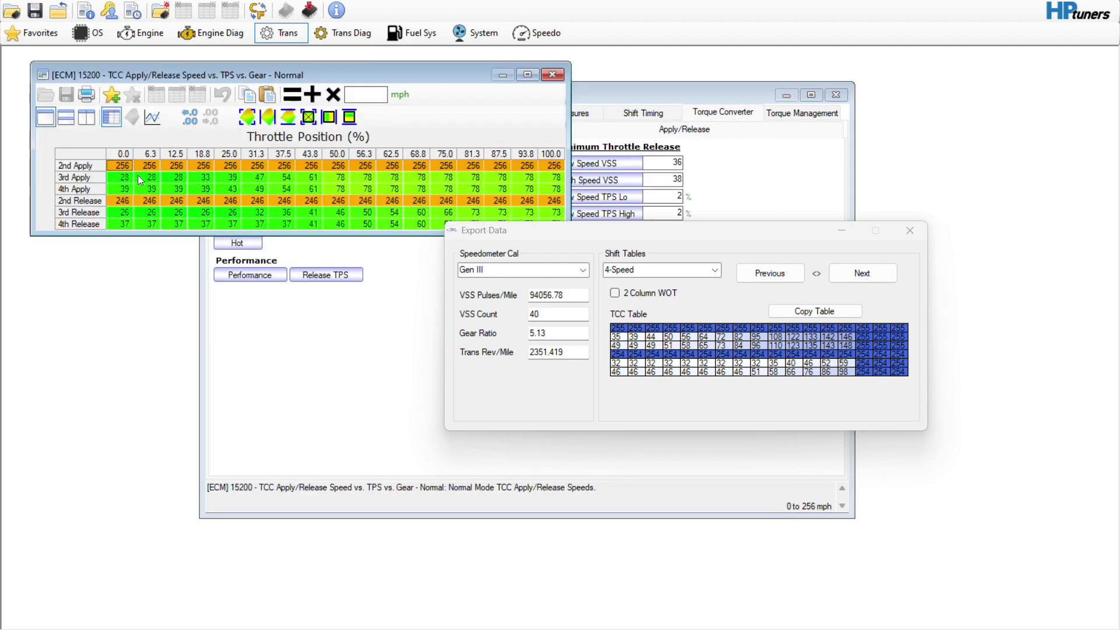
left_click(85, 157)
right_click(86, 157)
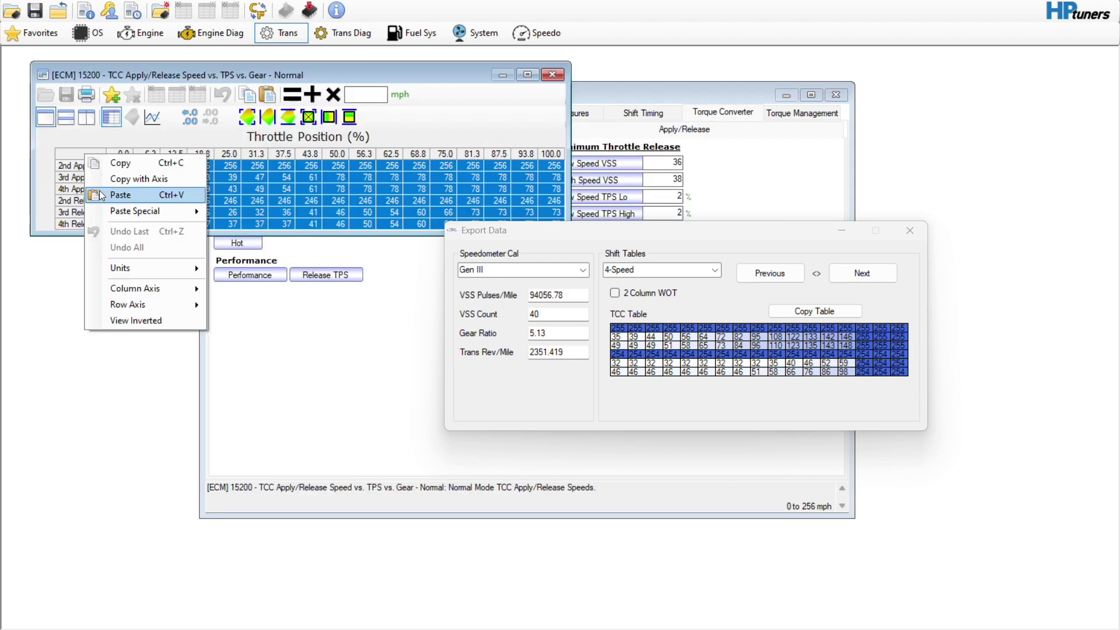
left_click(120, 195)
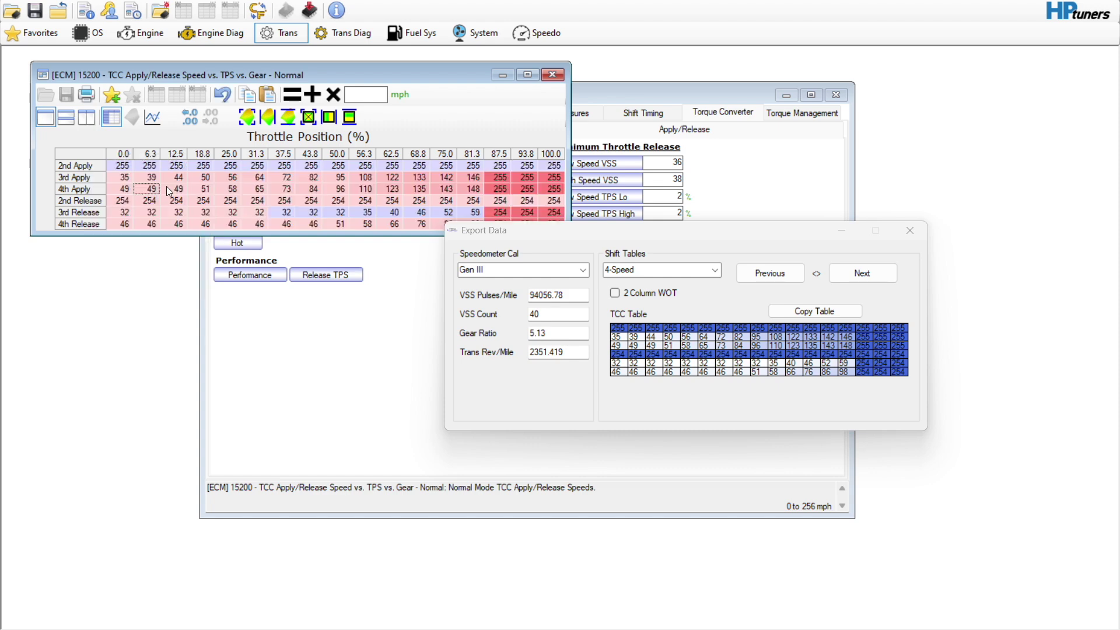
left_click(552, 74)
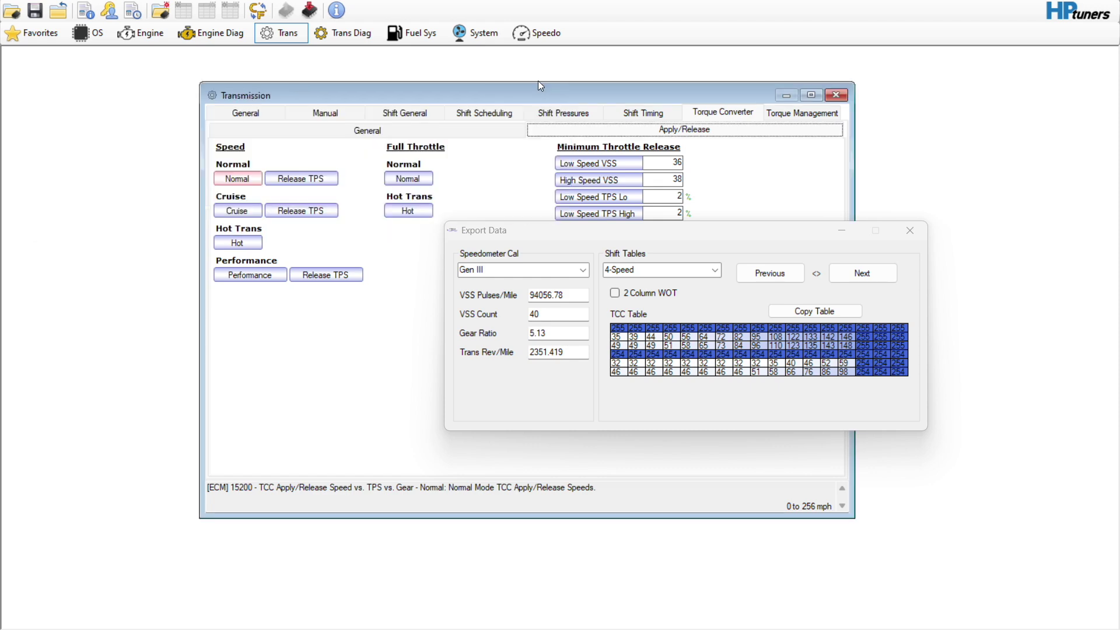
Leave the Cruise TCC table unchanged and paste the TCC values into the Performance table.
left_click(253, 213)
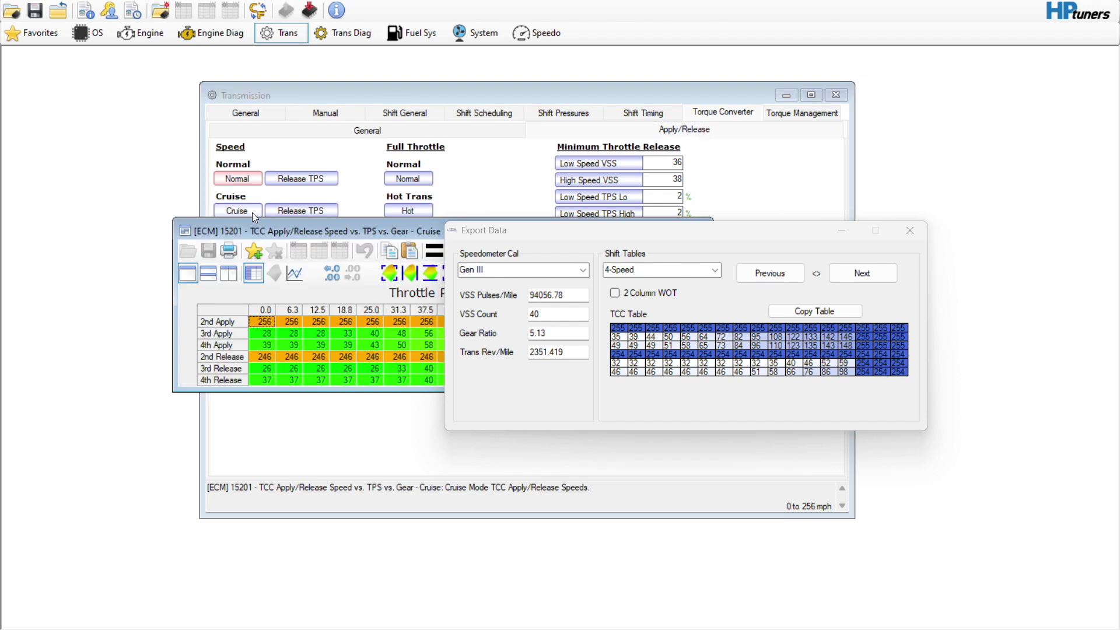
left_click_drag(271, 227, 177, 136)
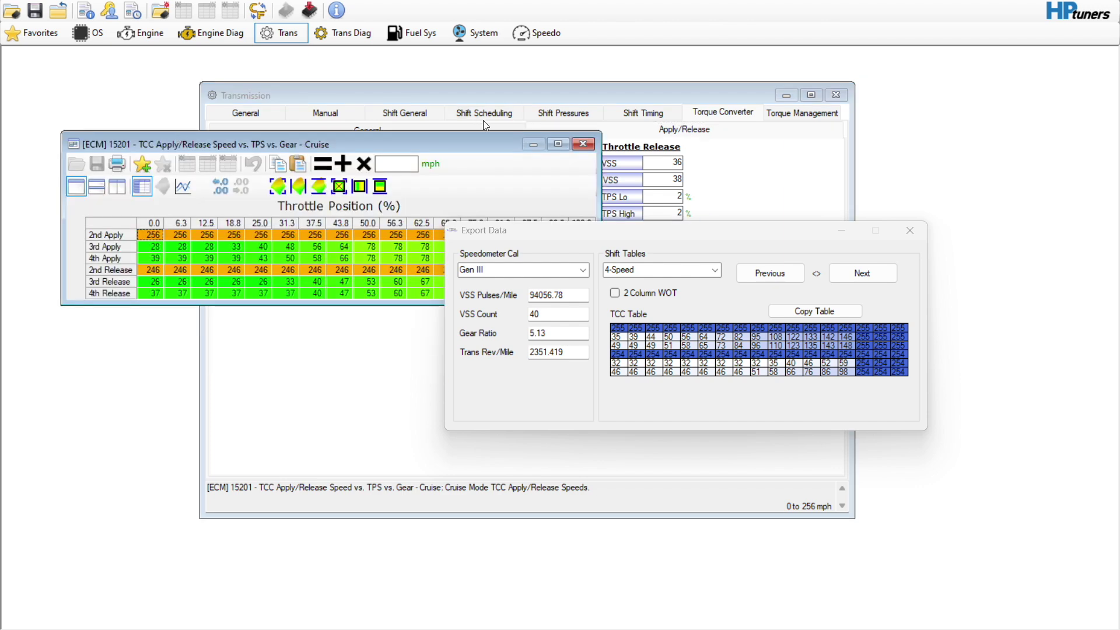
left_click(589, 147)
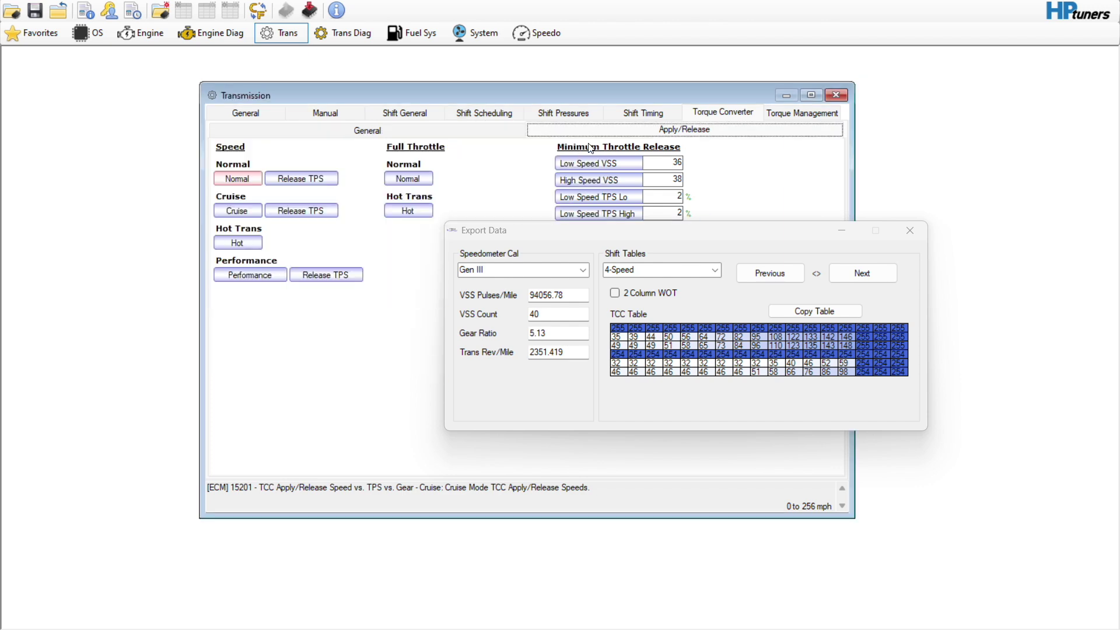
left_click(249, 275)
left_click(231, 312)
right_click(229, 312)
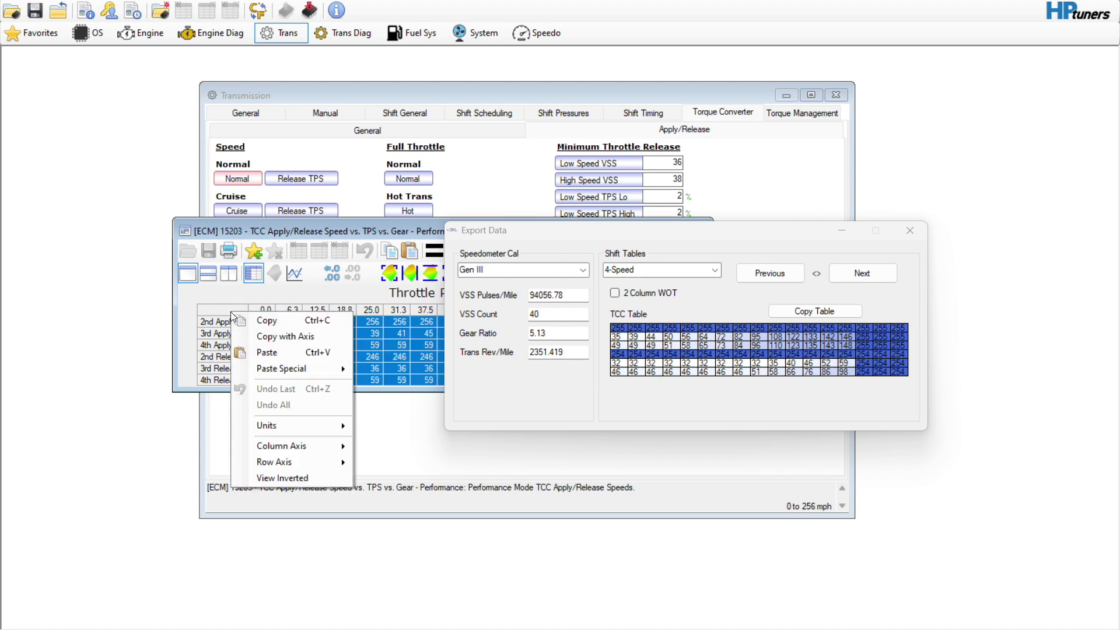
left_click(257, 355)
left_click_drag(336, 233, 203, 105)
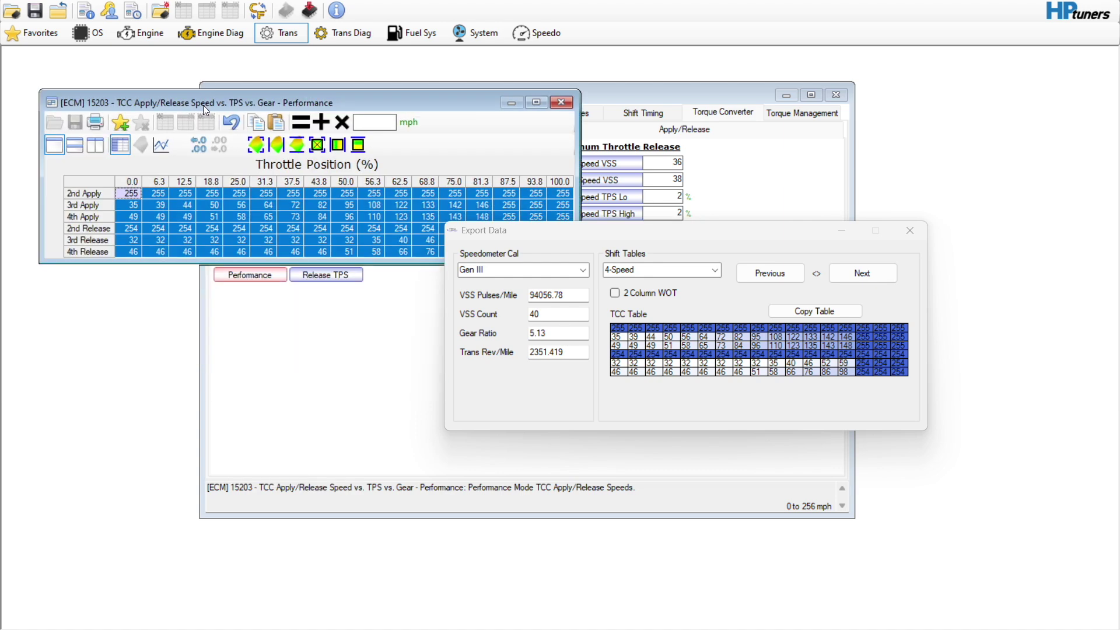
left_click(561, 103)
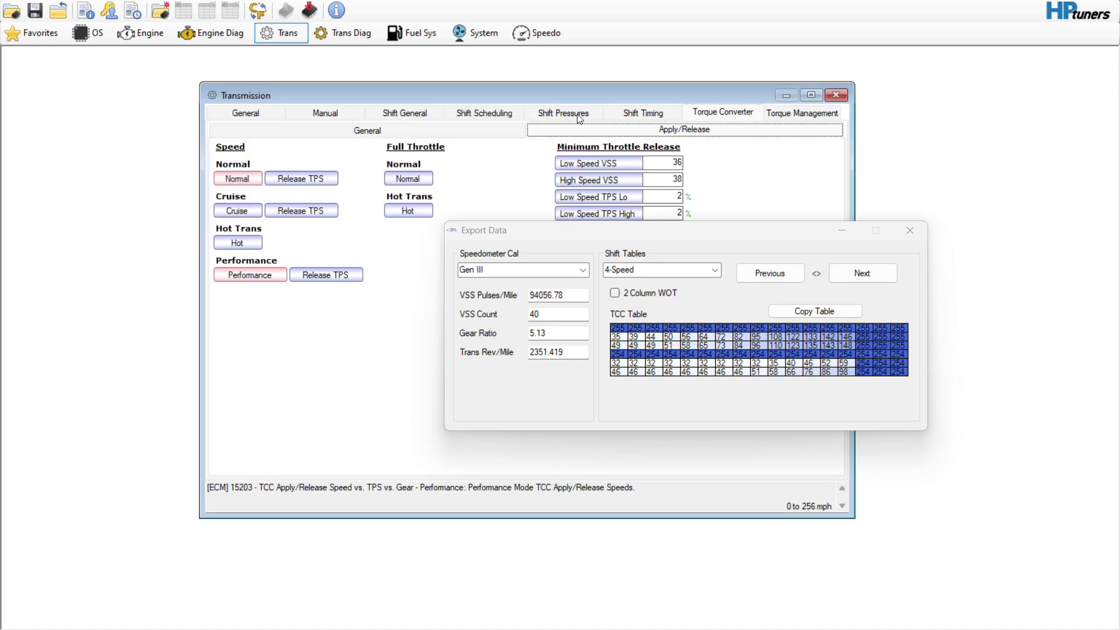
Check the Normal TCC WOT apply/release table, then close the Export Data window.
left_click(864, 273)
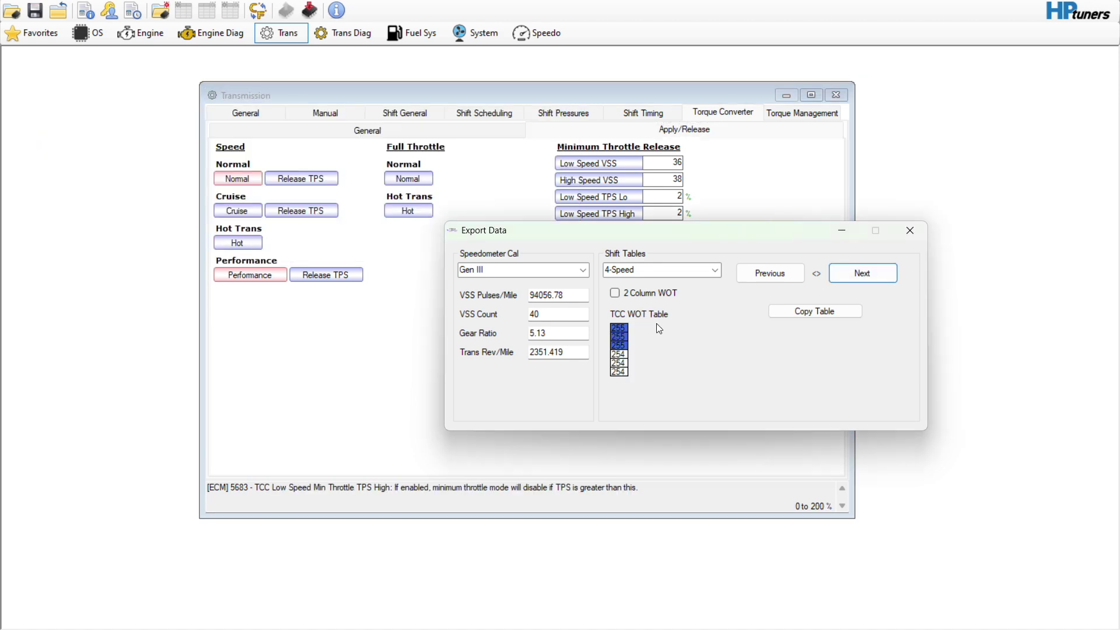
left_click(410, 179)
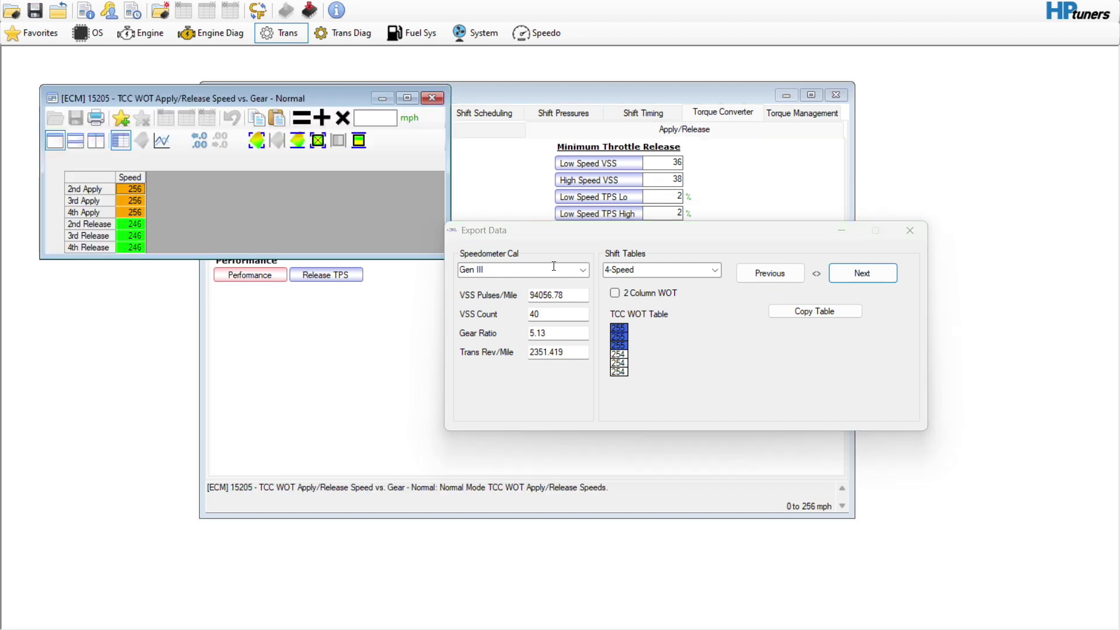
left_click(432, 97)
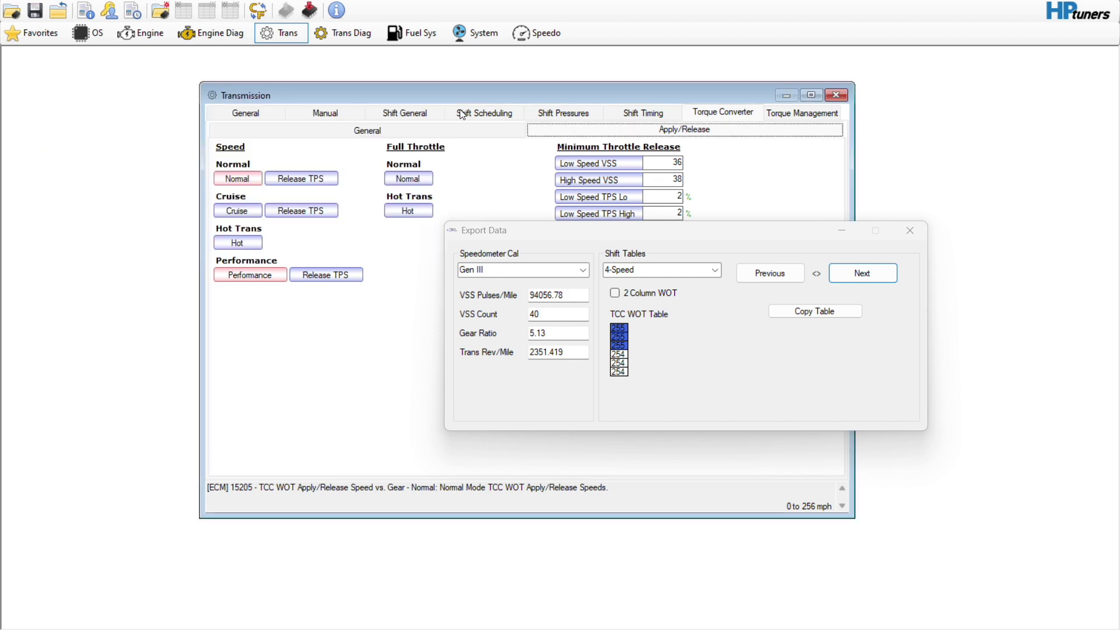
left_click(911, 231)
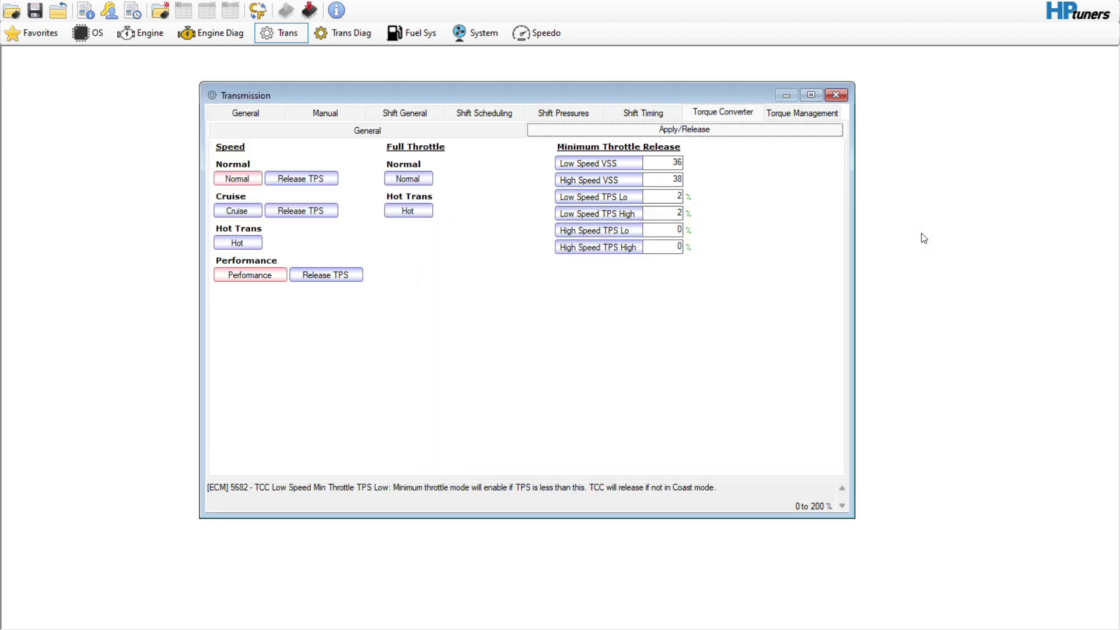
Save the Trans Table Generator configuration as 'Big Sexy Truck Trans File' (.BTC).
key("alt+Tab")
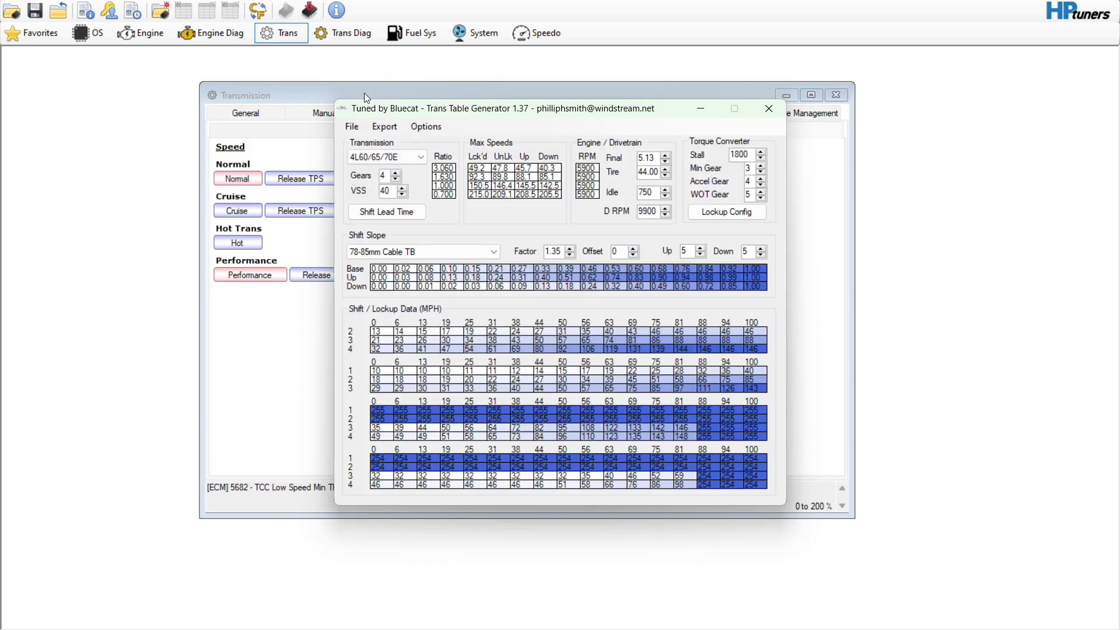
left_click(352, 127)
left_click(367, 160)
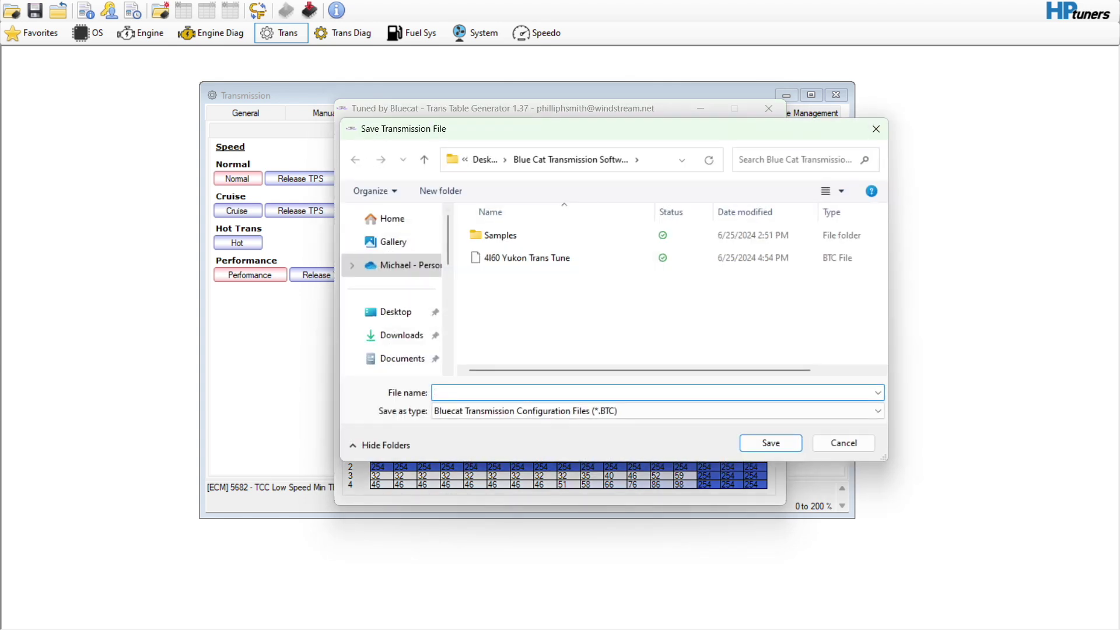
type("Big Sexy Truck Trans File")
left_click(796, 449)
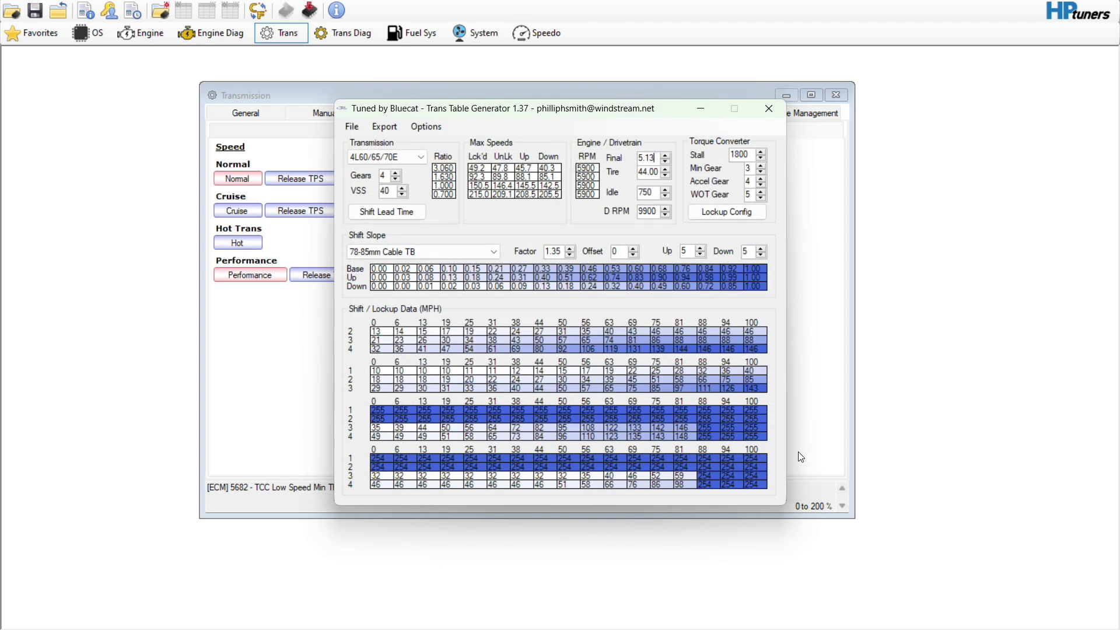
Close the Blue Cat generator and review the transmission shift pressure and scheduling tabs.
left_click(768, 109)
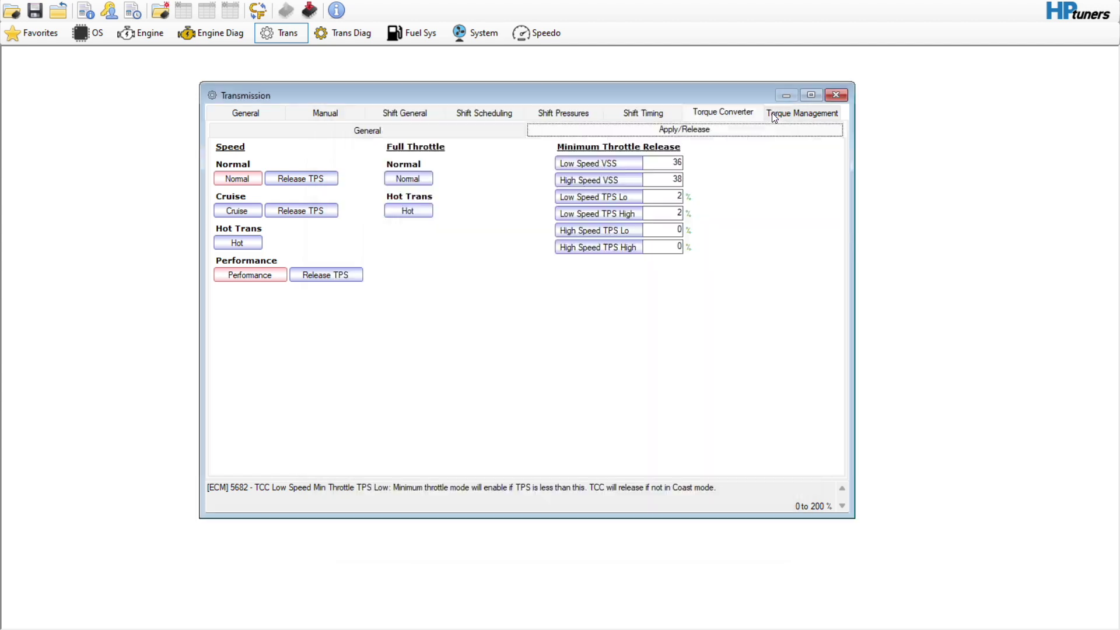
left_click(549, 117)
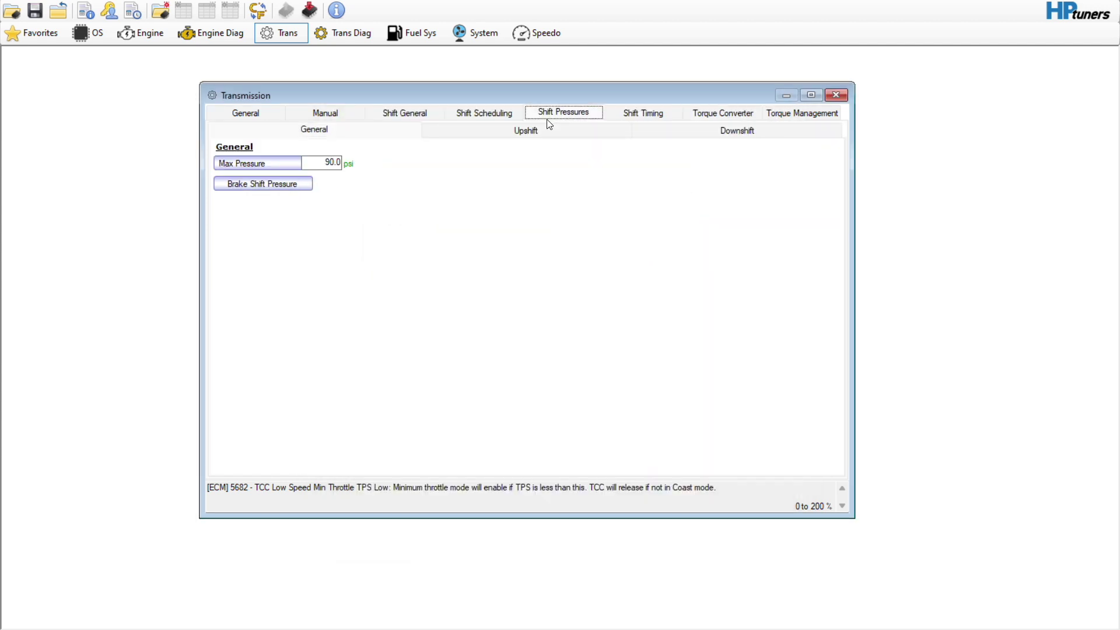
left_click(545, 129)
left_click(505, 119)
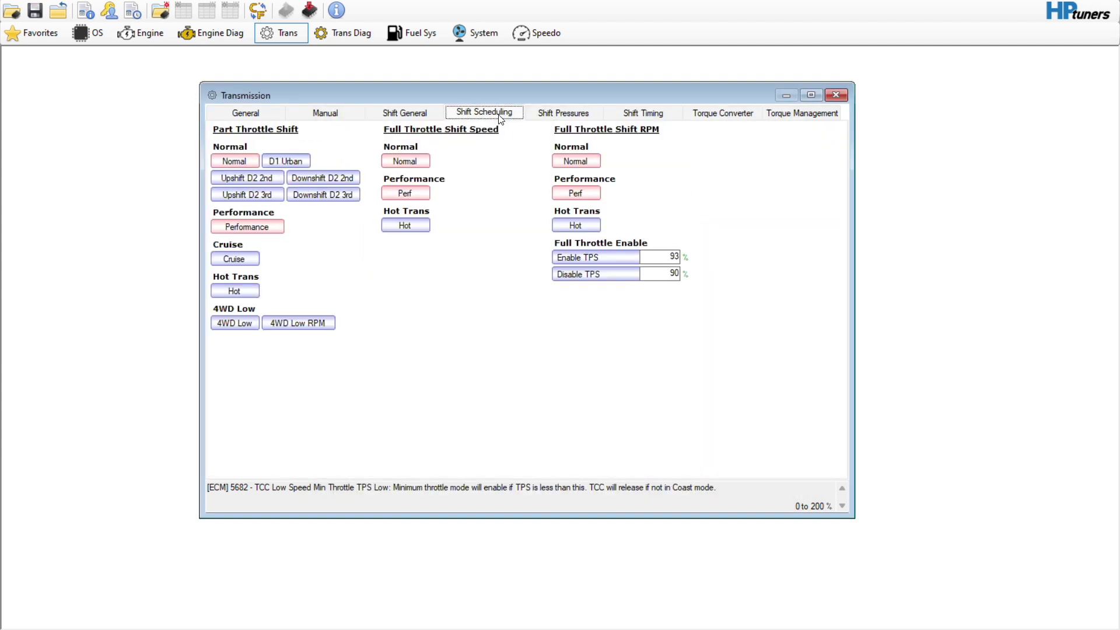
left_click(425, 119)
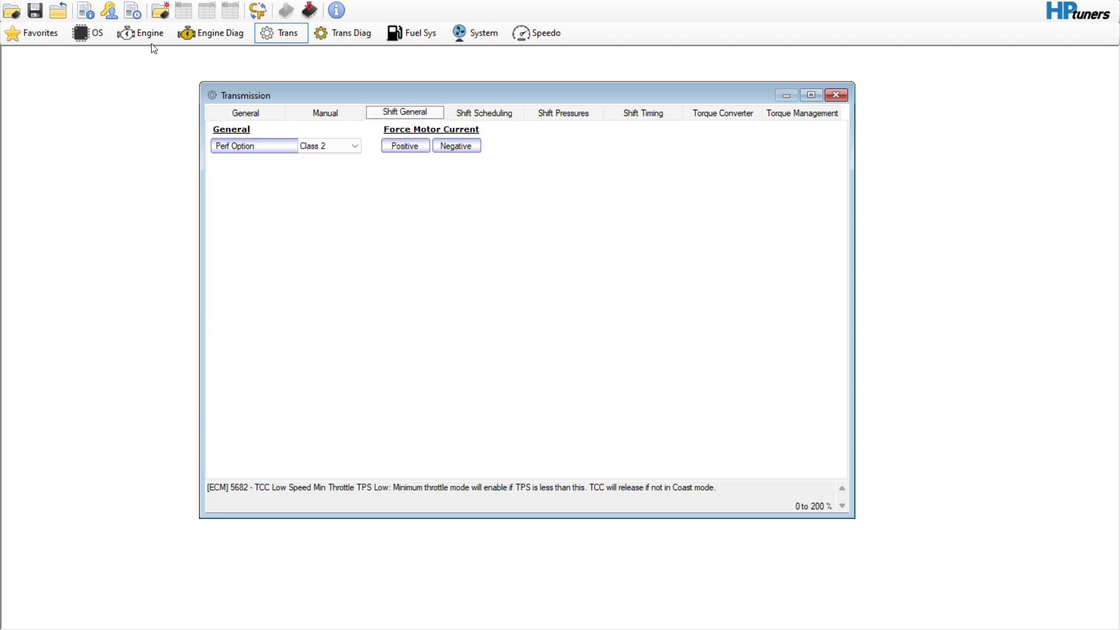
Review the Engine fuel tabs: power enrichment, fuel temperature, O2 feedback and open loop.
left_click(140, 33)
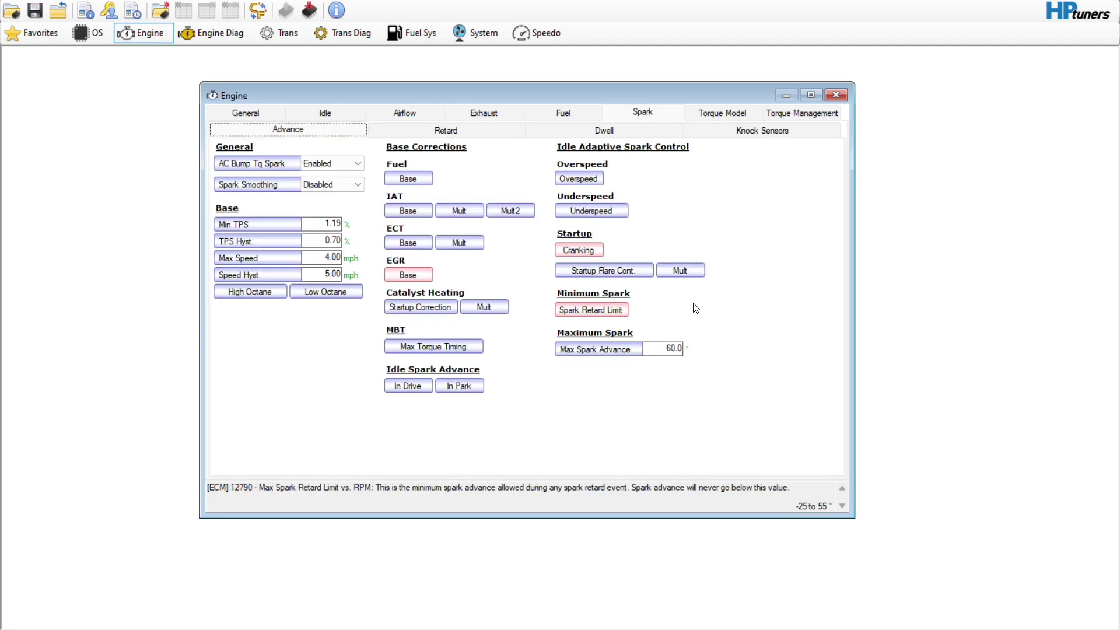
left_click(562, 119)
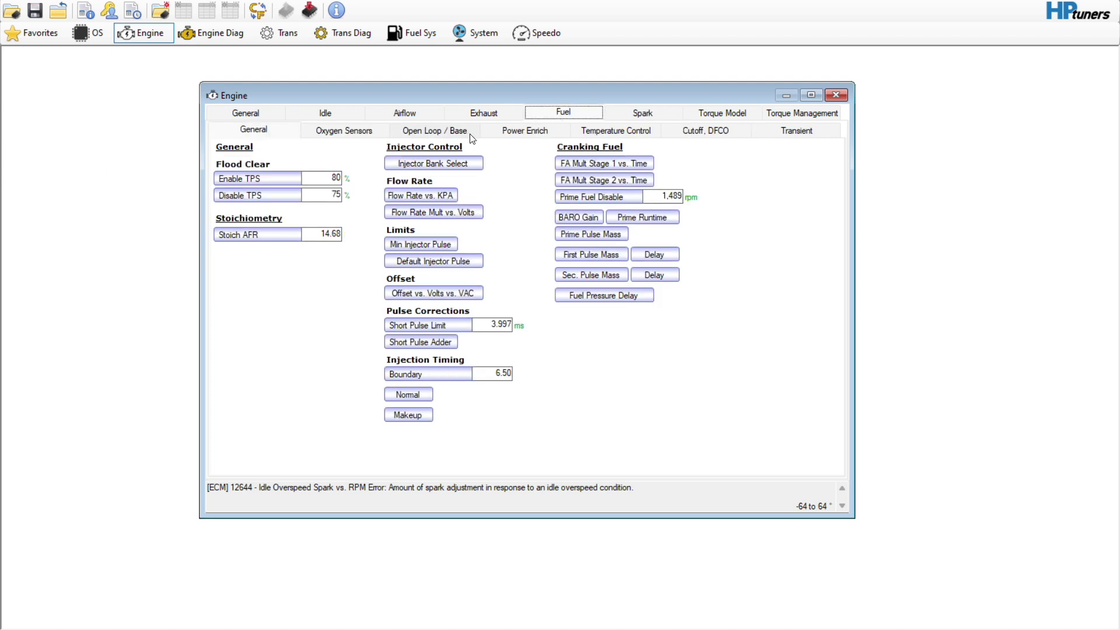
left_click(510, 138)
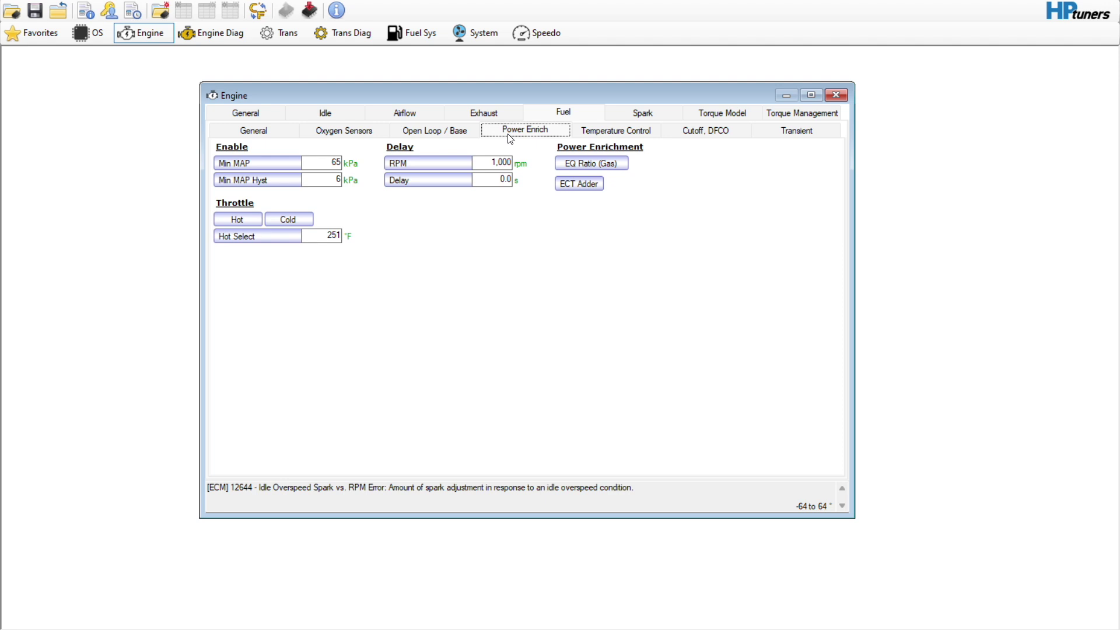
left_click(584, 138)
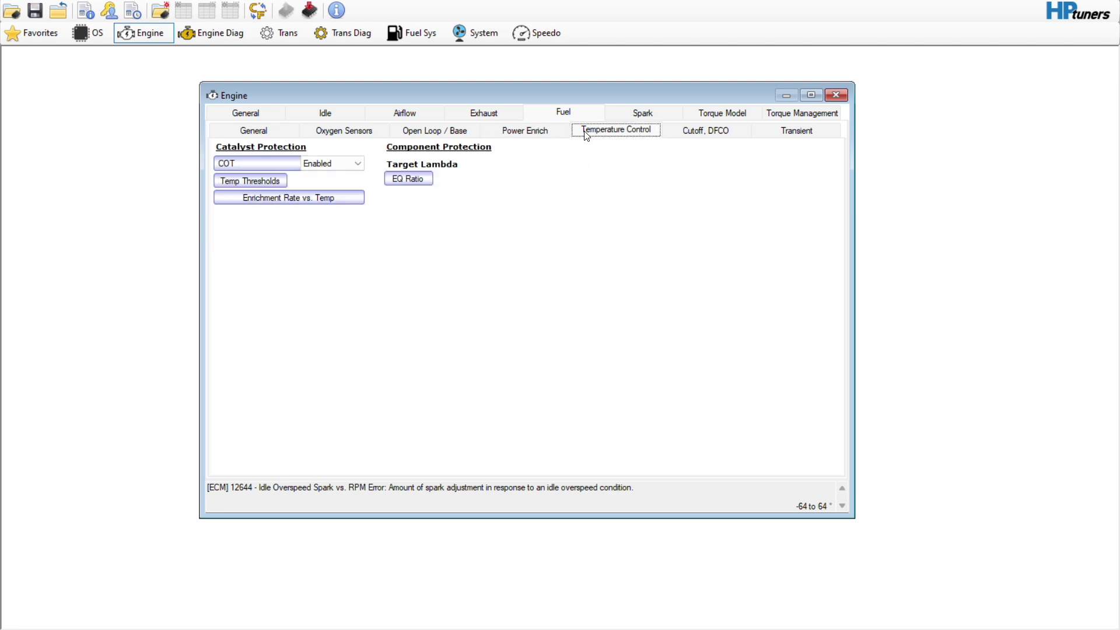
left_click(373, 137)
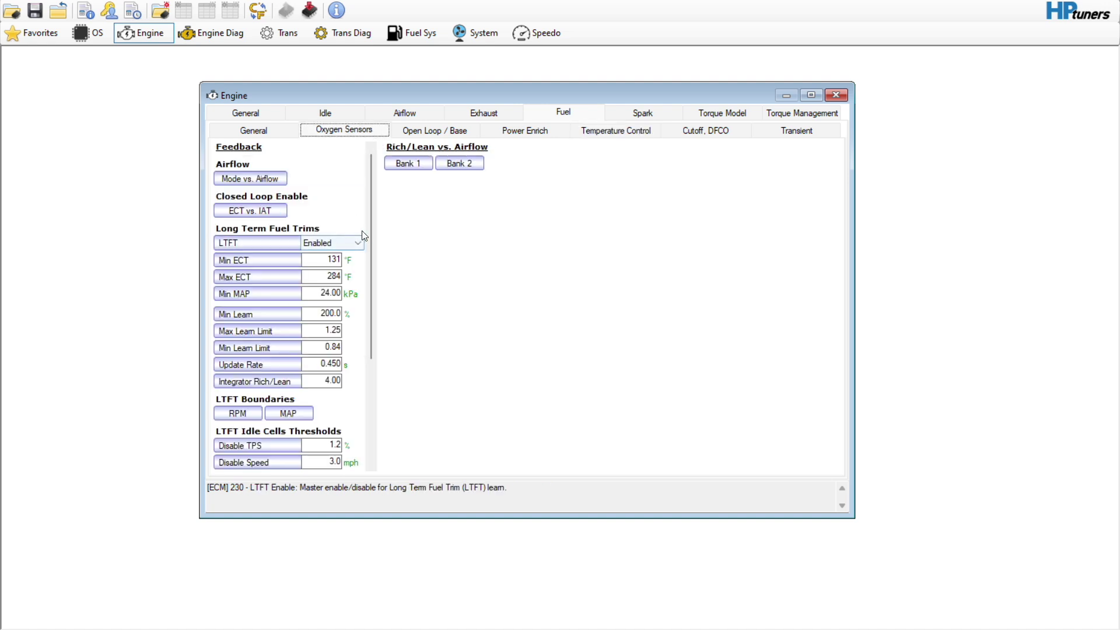
left_click(410, 130)
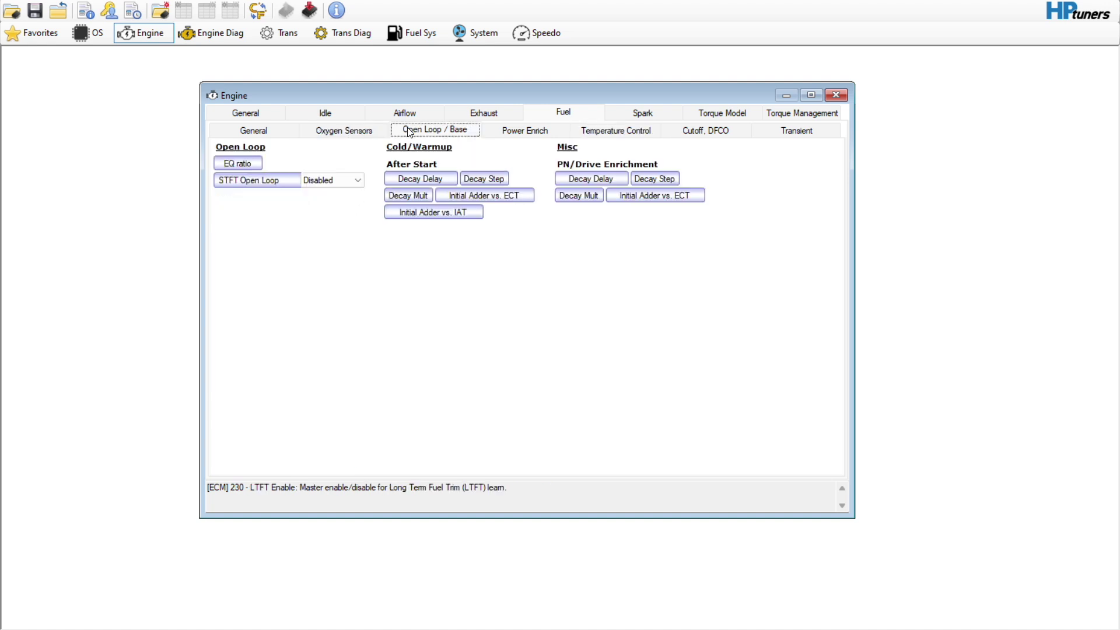
Inspect the open loop EQ ratio table, then open the torque management ETC TPS Max table.
left_click(245, 161)
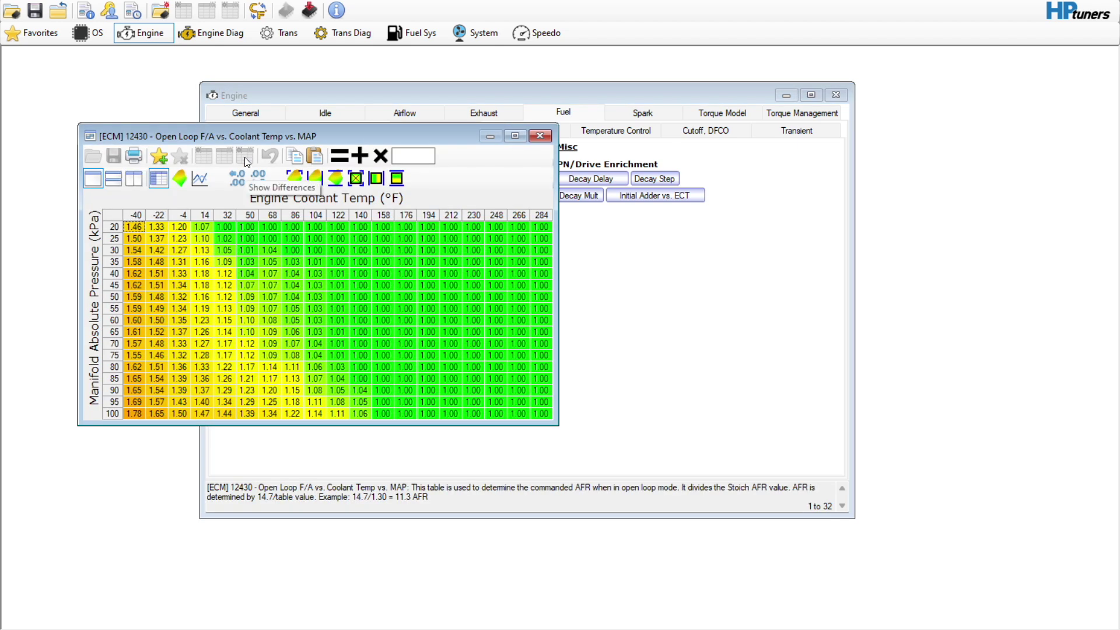
left_click(540, 136)
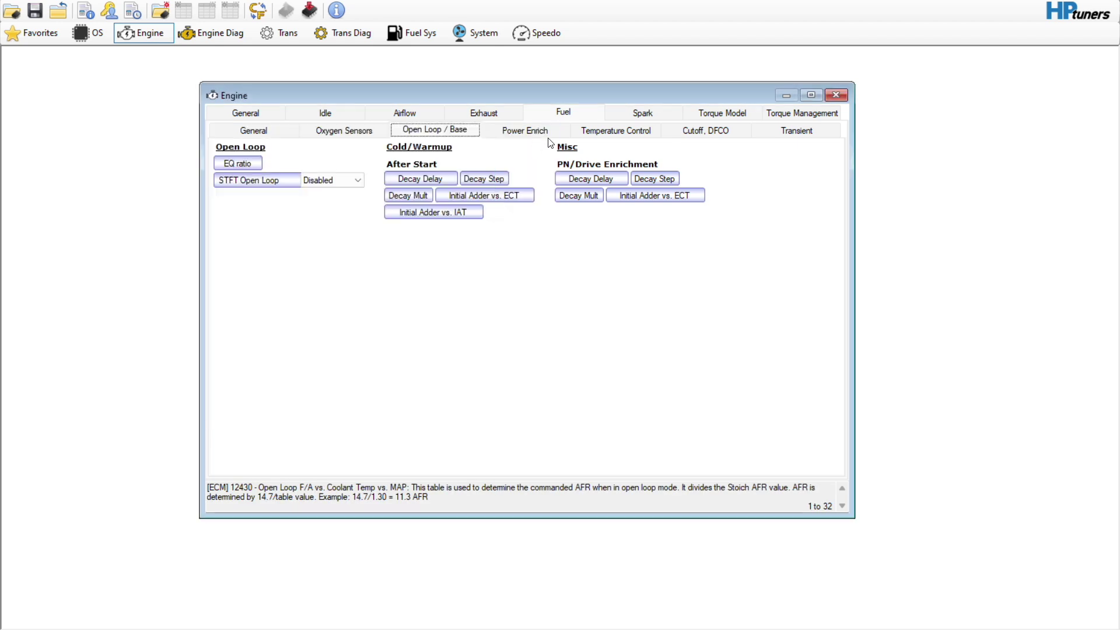
left_click(794, 113)
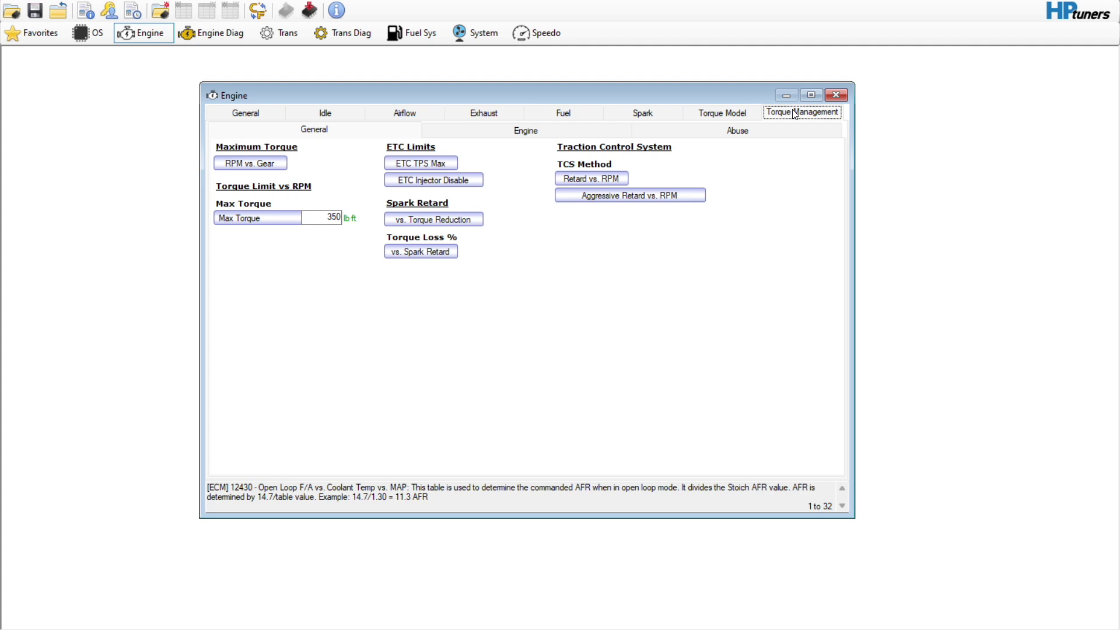
left_click(416, 168)
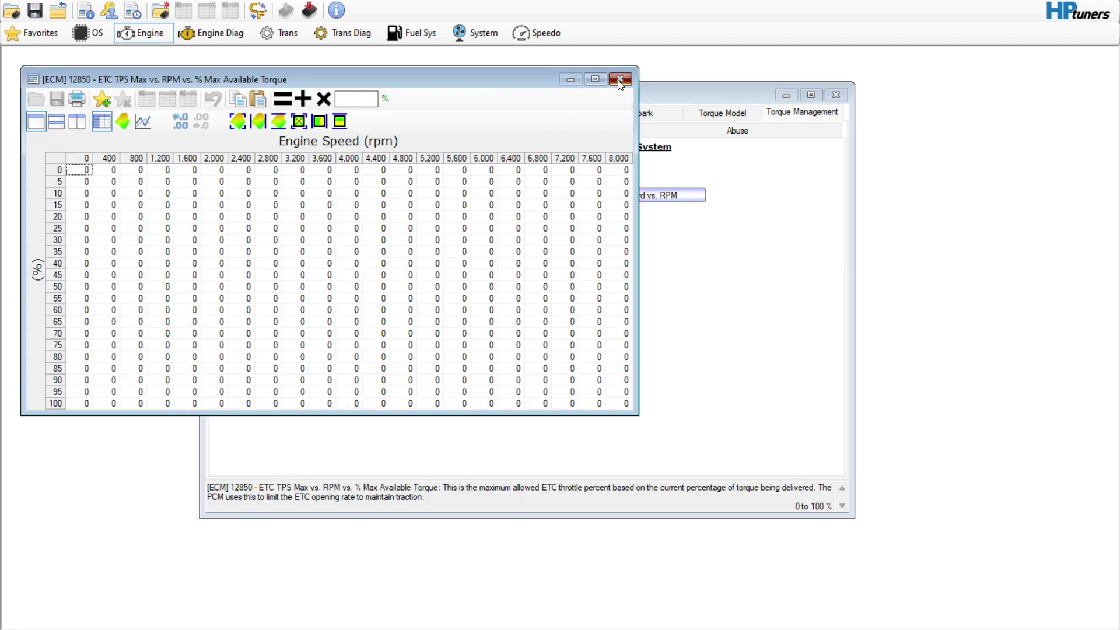
Review the ETC TPS Max and max engine torque vs RPM vs gear tables.
left_click(620, 81)
left_click(256, 163)
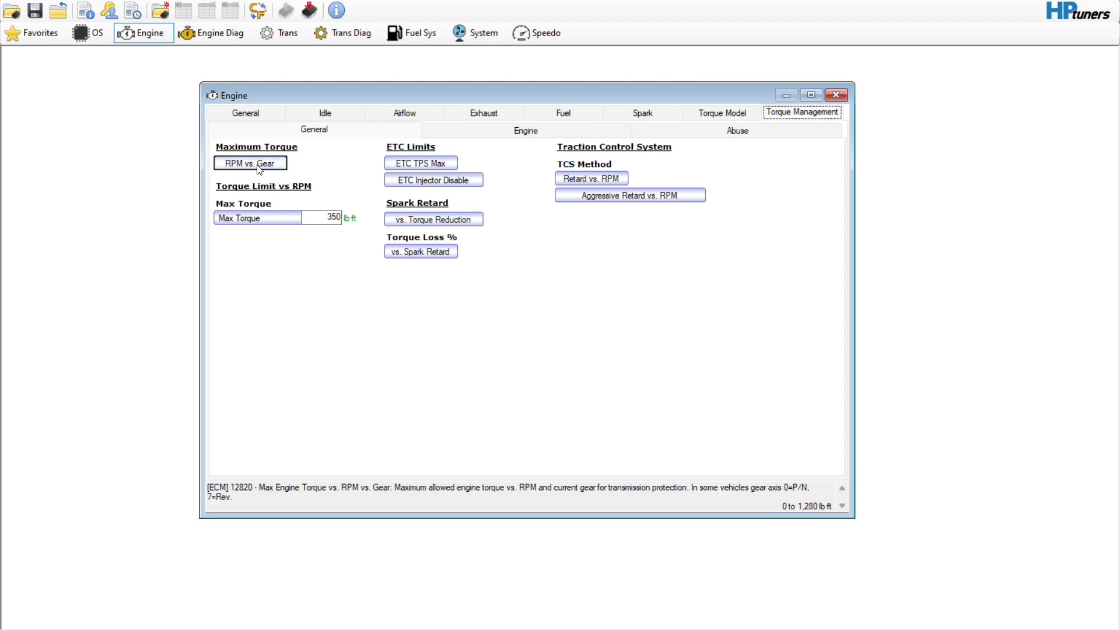
left_click(658, 97)
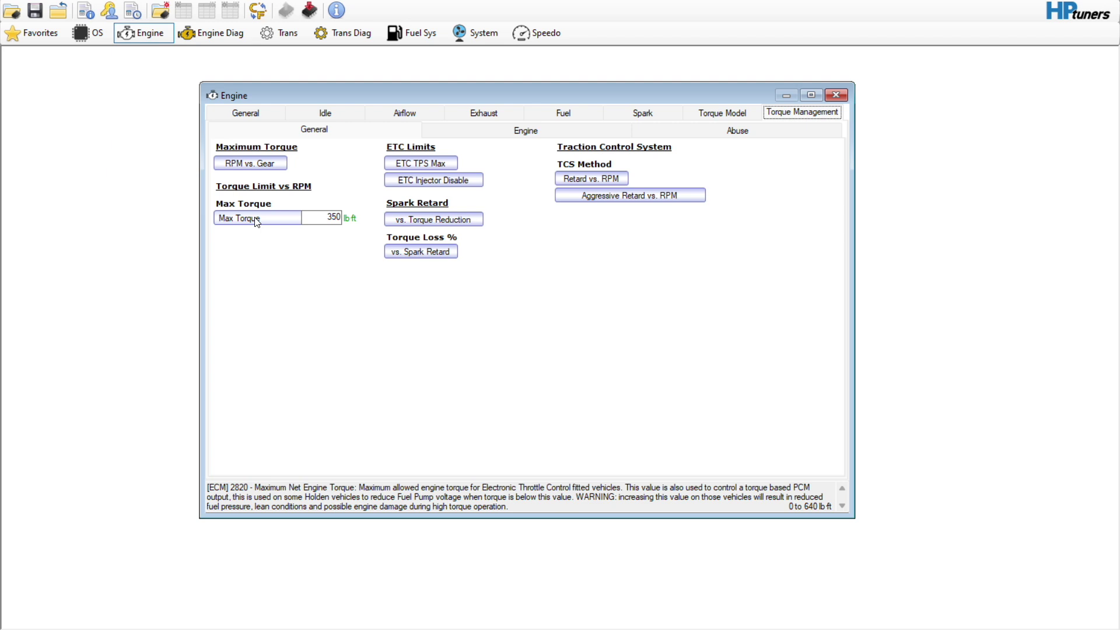
Set Max Torque to 640 lb ft, accepting the out-of-range override.
left_click(257, 219)
type("640")
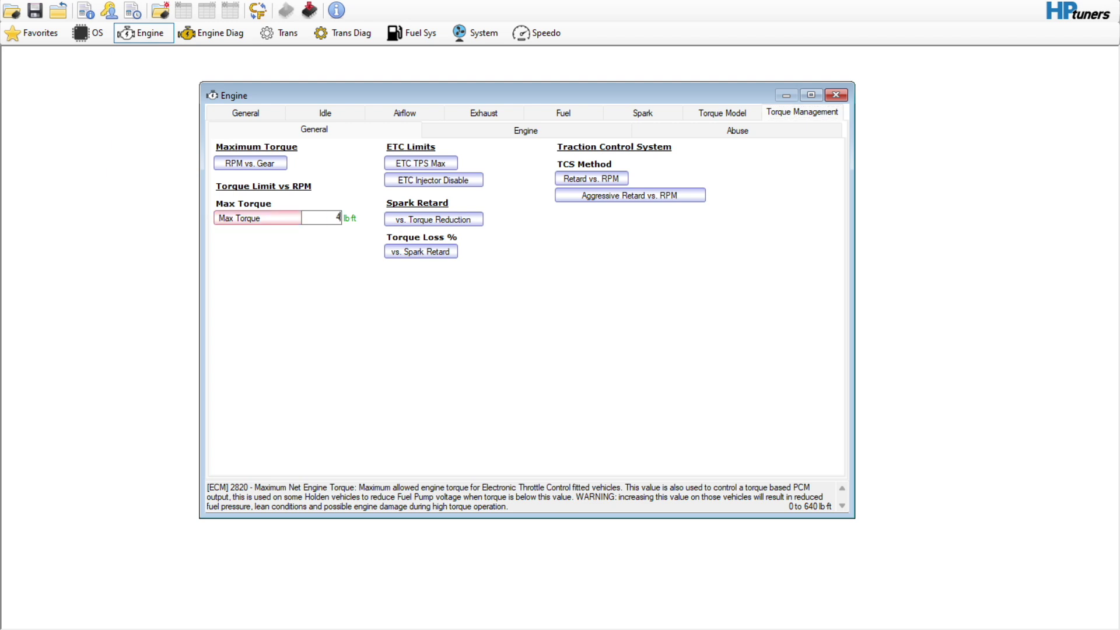
key("Return")
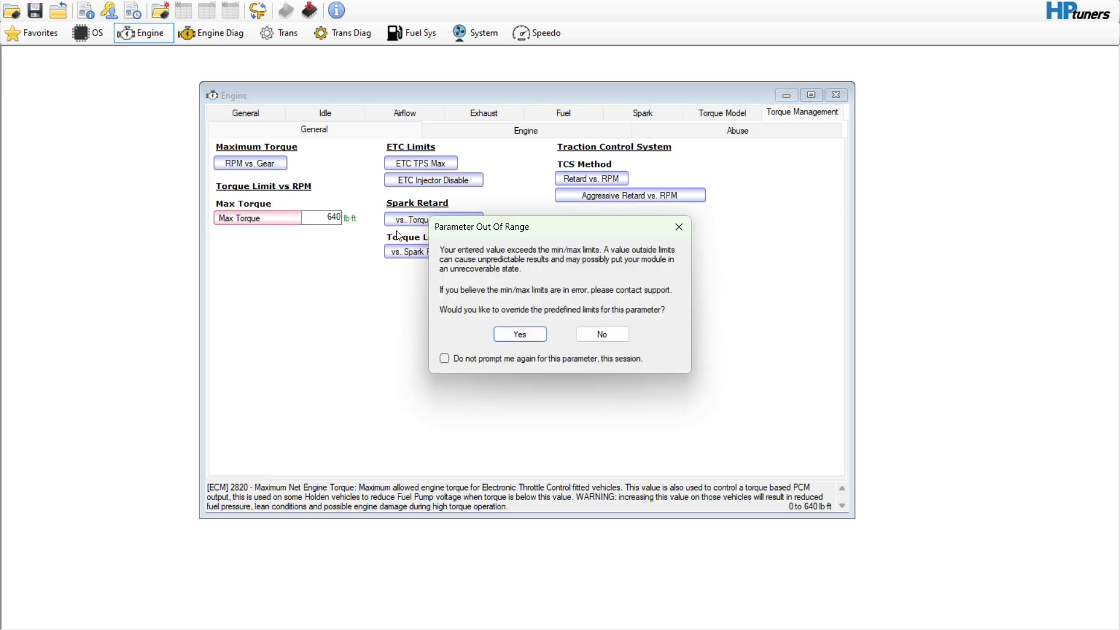
left_click(444, 359)
left_click(450, 362)
left_click(505, 337)
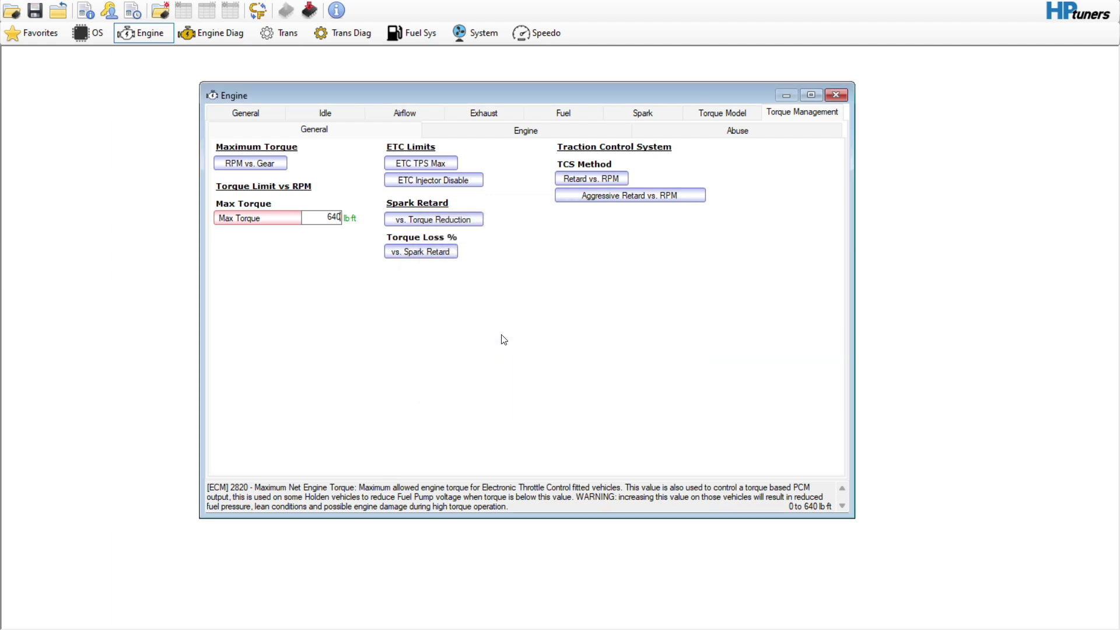
left_click(476, 133)
Review the AC bump spark retard table and abuse, general, idle and EGR tabs, ending on Airflow.
left_click(355, 252)
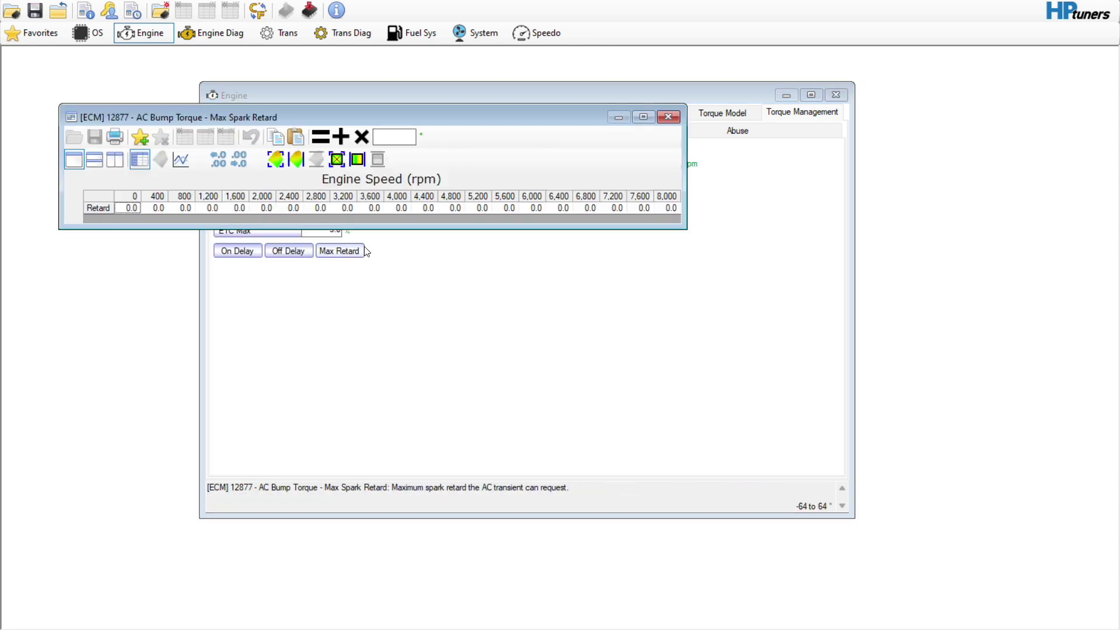
left_click(668, 116)
left_click(711, 131)
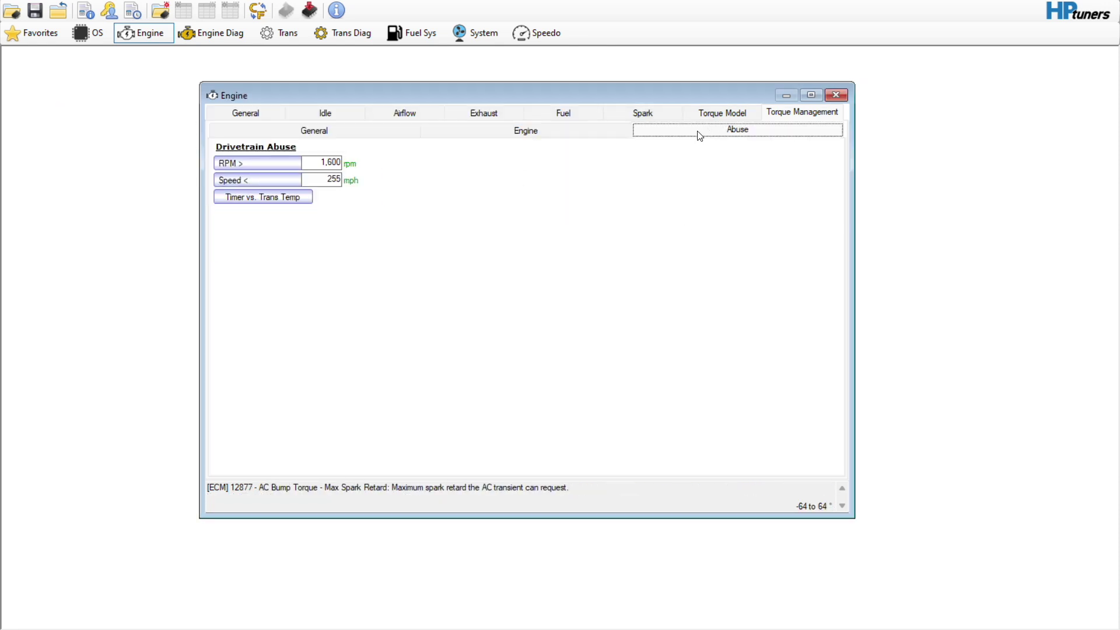
left_click(276, 116)
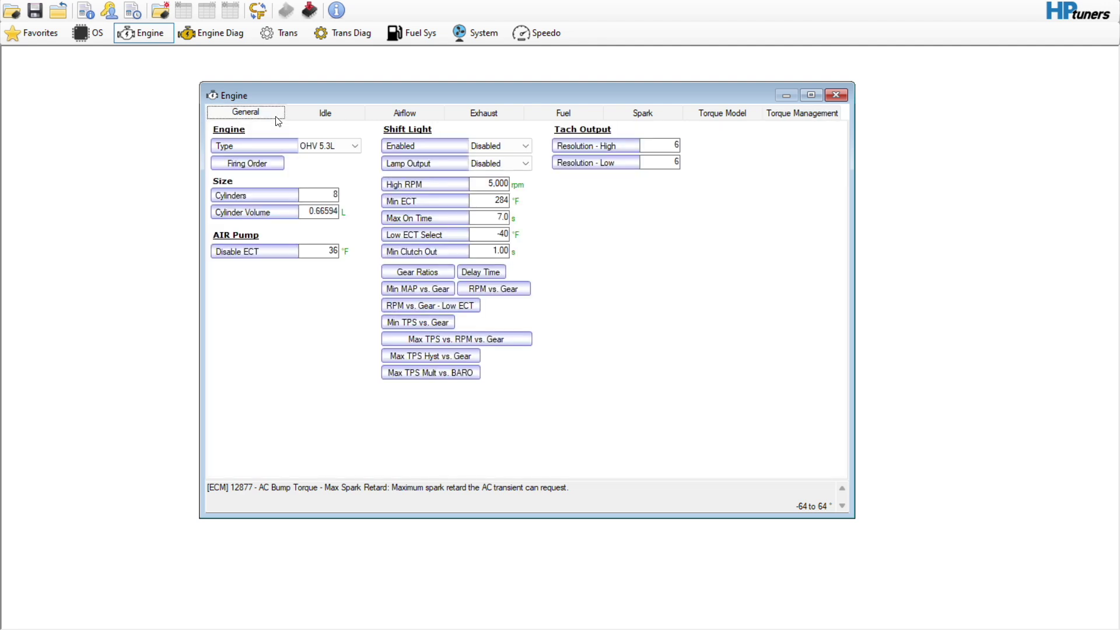
left_click(325, 116)
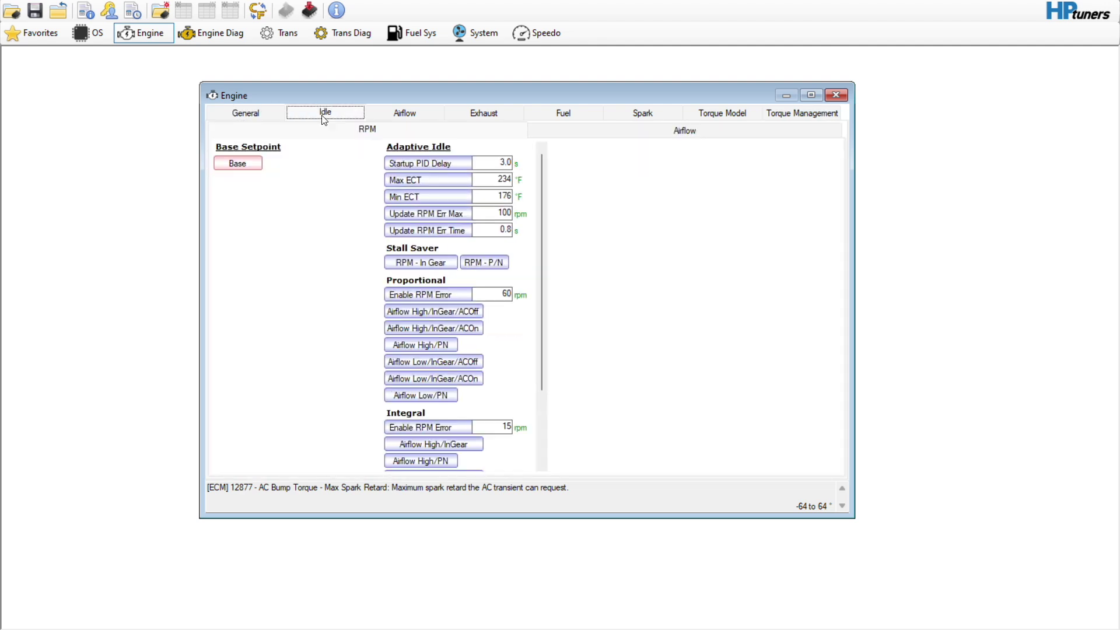
left_click(391, 115)
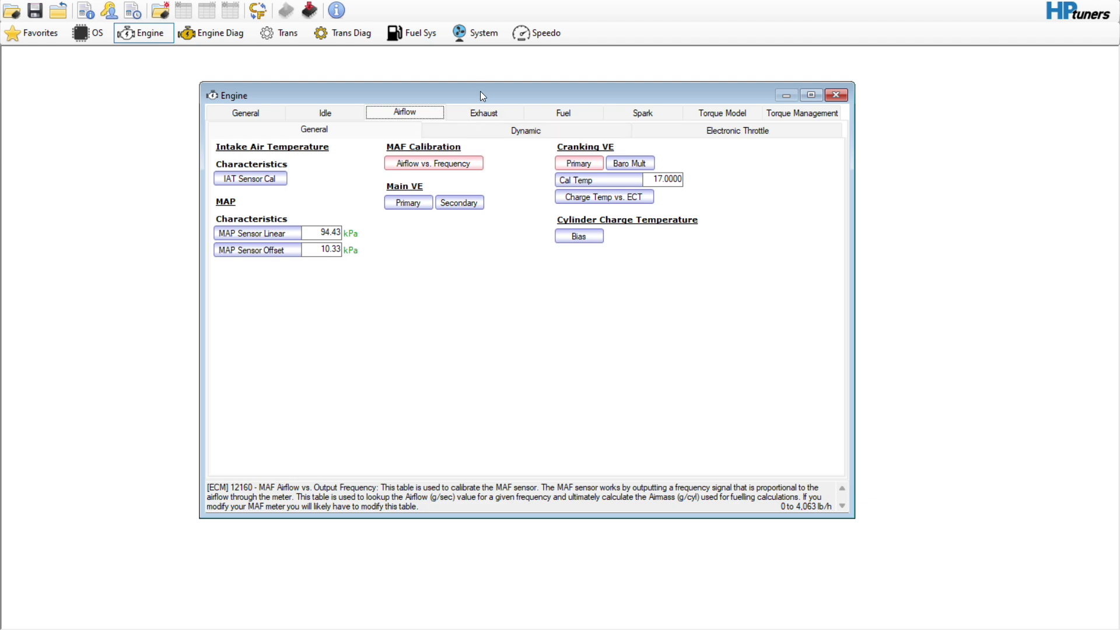
left_click(478, 113)
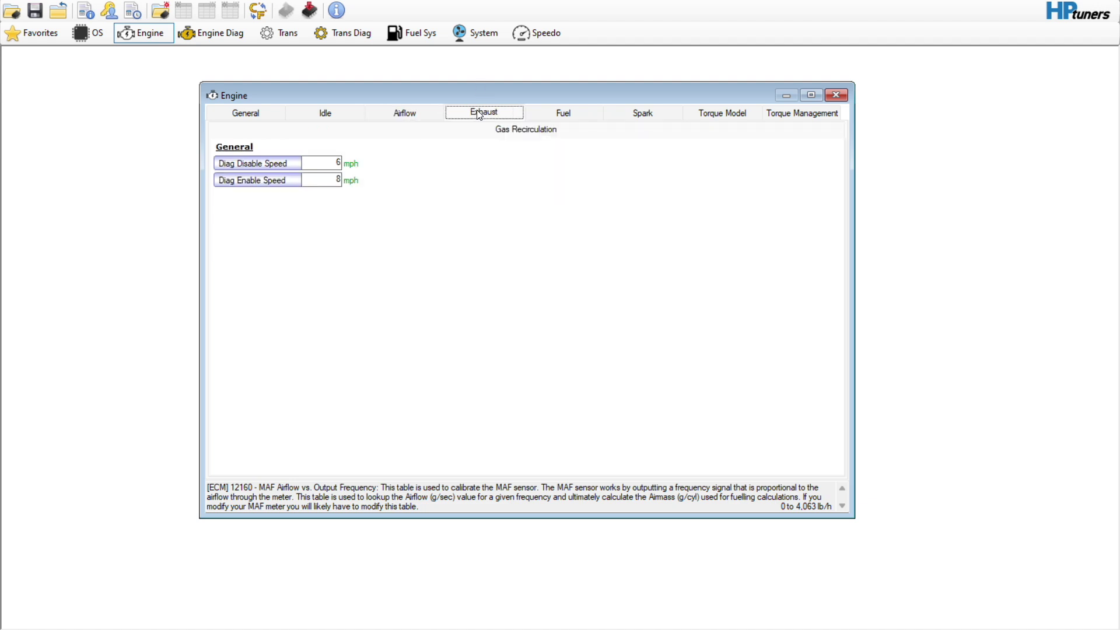
left_click(394, 118)
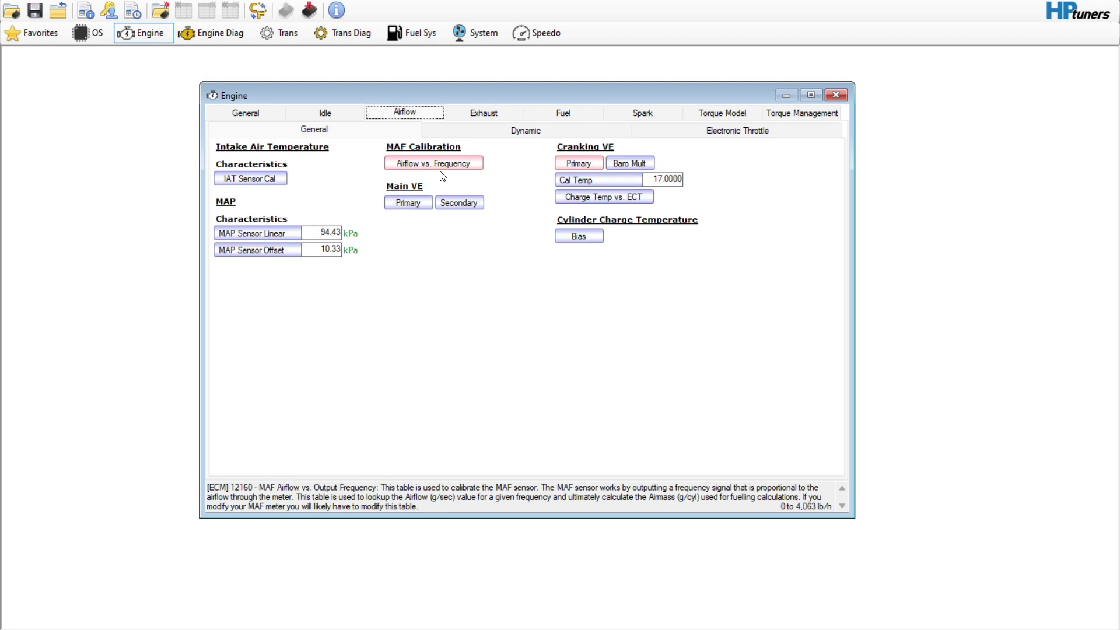